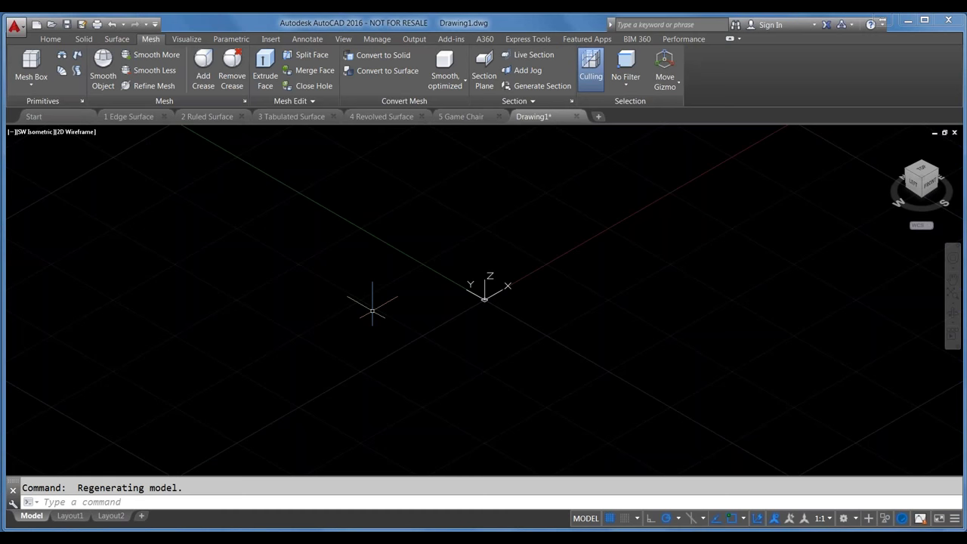
Step: Draw a mesh box with a base of about 1.30 by 0.50 near the origin and show it in the X-Ray visual style
{"action": "left_click", "coordinate": [39, 69]}
{"action": "left_click", "coordinate": [489, 271]}
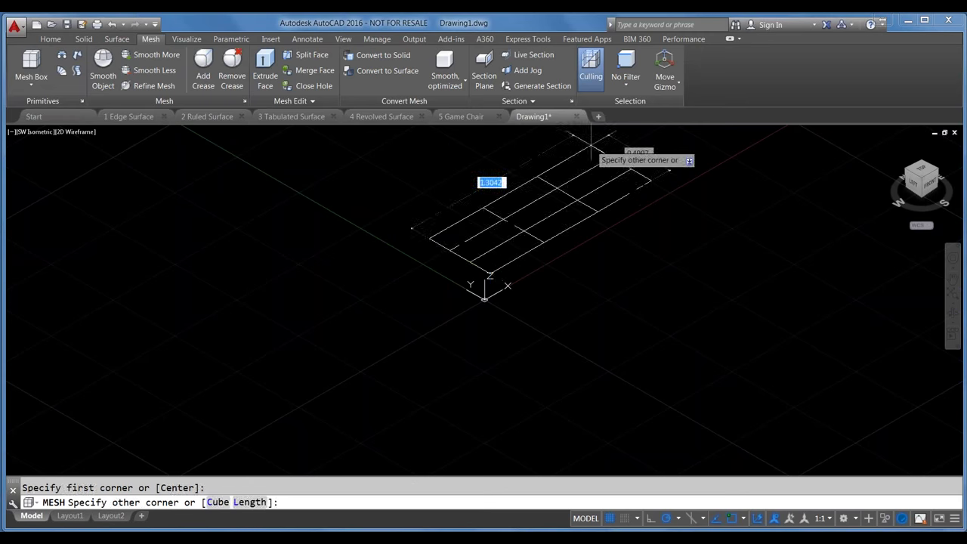
{"action": "left_click", "coordinate": [594, 139]}
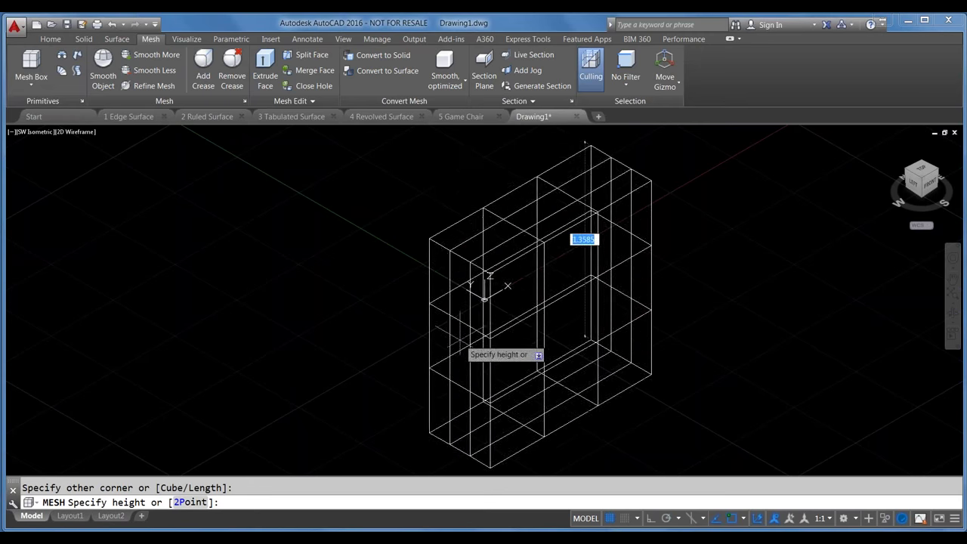
{"action": "left_click", "coordinate": [493, 160]}
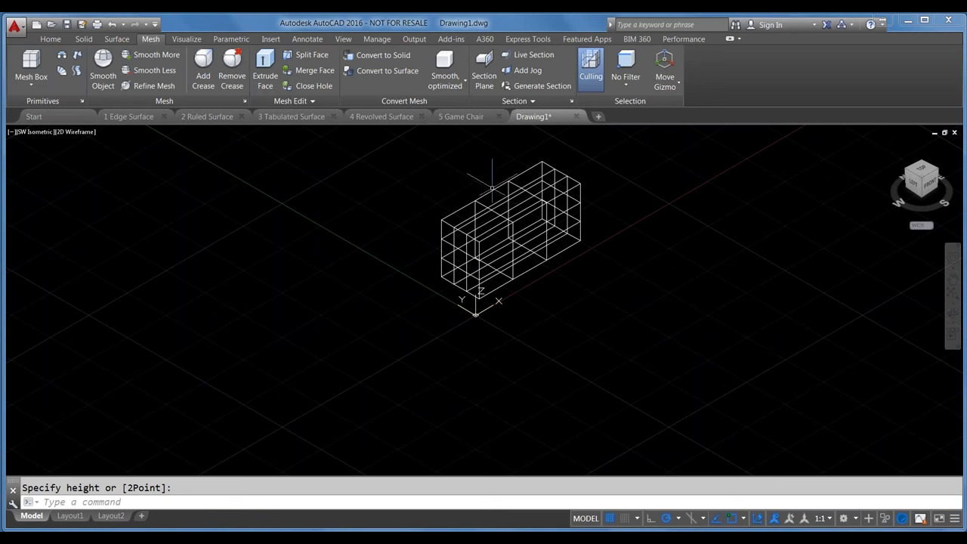
{"action": "scroll", "coordinate": [495, 181], "scroll_direction": "up", "scroll_amount": 2}
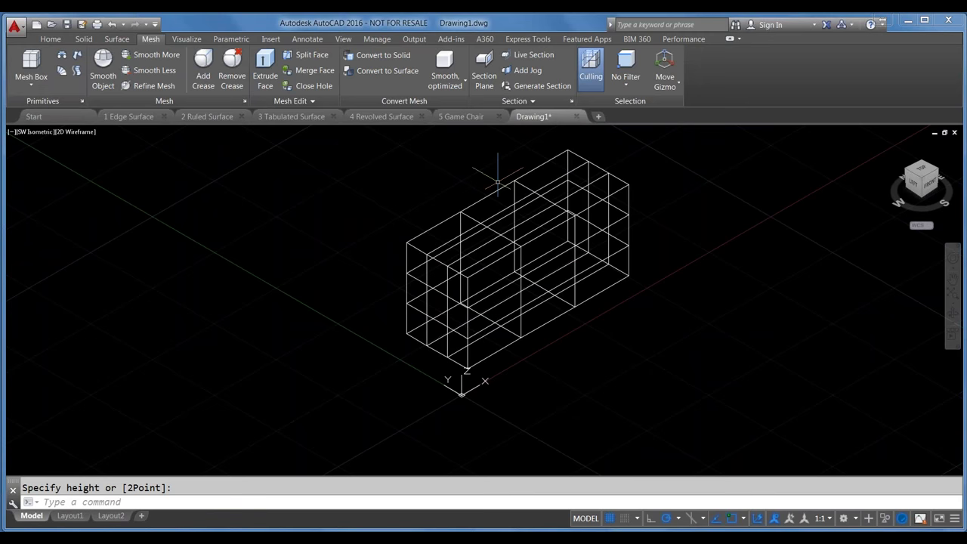
{"action": "scroll", "coordinate": [453, 242], "scroll_direction": "up", "scroll_amount": 2}
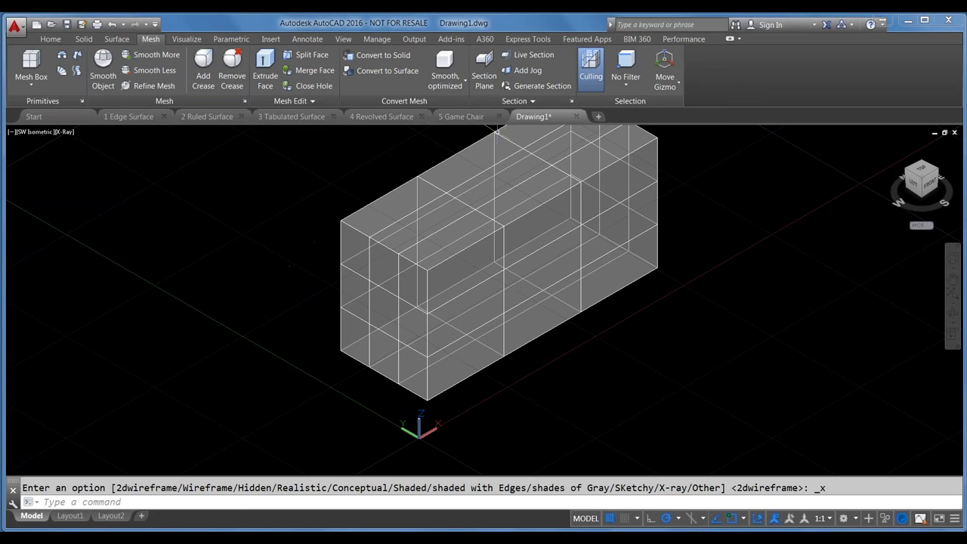
Step: Select the whole mesh box with the subobject filter set to No Filter and clear the selection
{"action": "left_click", "coordinate": [630, 85]}
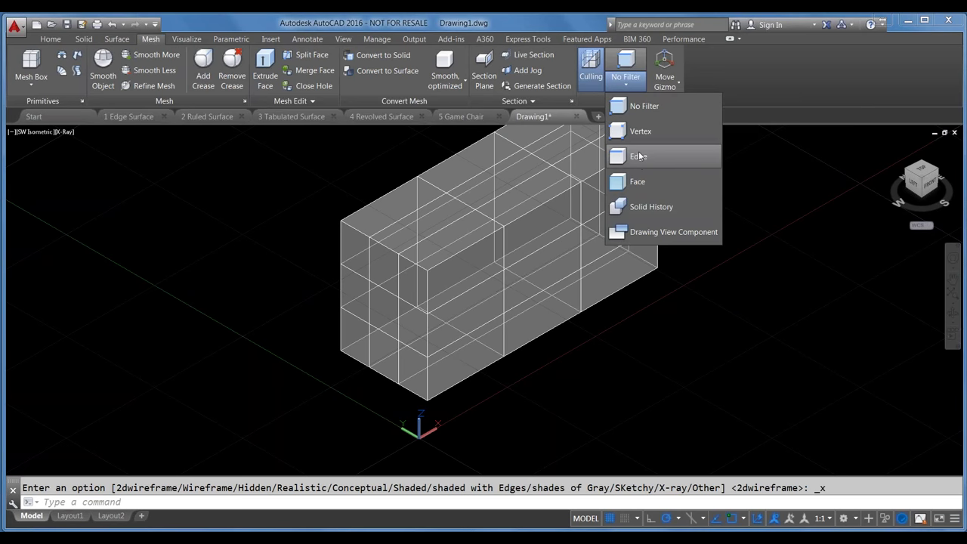
{"action": "left_click", "coordinate": [642, 114]}
{"action": "key", "text": "ctrl+a"}
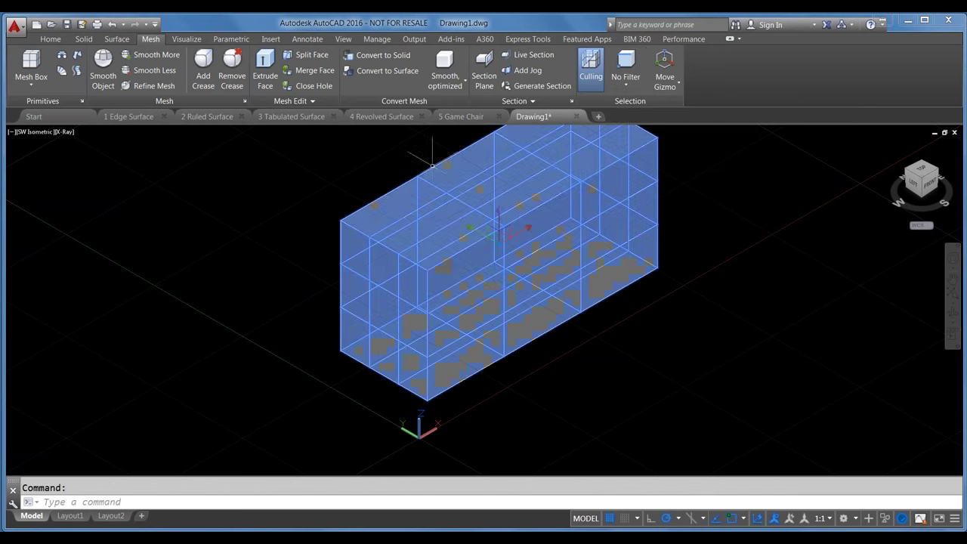
{"action": "middle_click_drag", "start_coordinate": [462, 276], "coordinate": [648, 334], "text": "shift"}
{"action": "key", "text": "Escape"}
Step: Set the subobject filter to Vertex and select several vertices on the mesh box's top face
{"action": "left_click", "coordinate": [626, 66]}
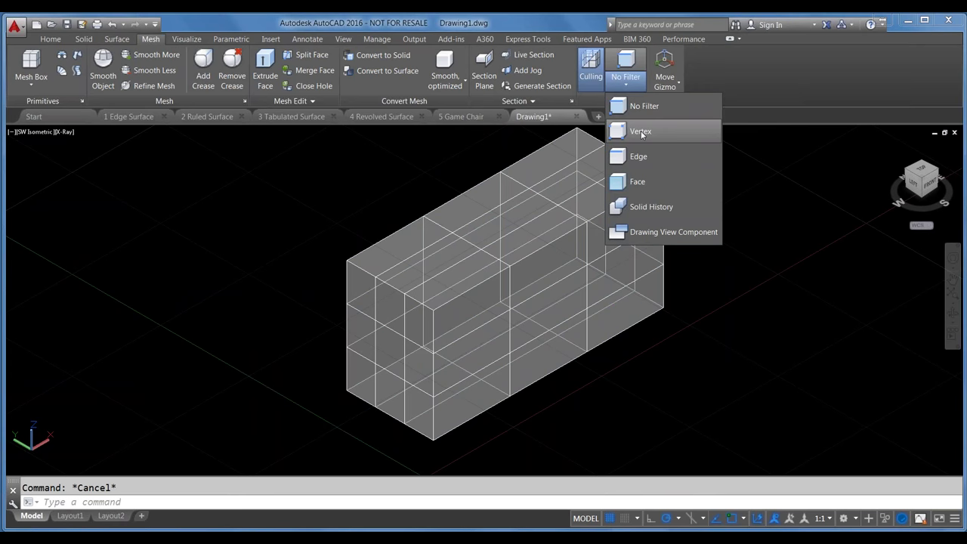
{"action": "left_click", "coordinate": [641, 133]}
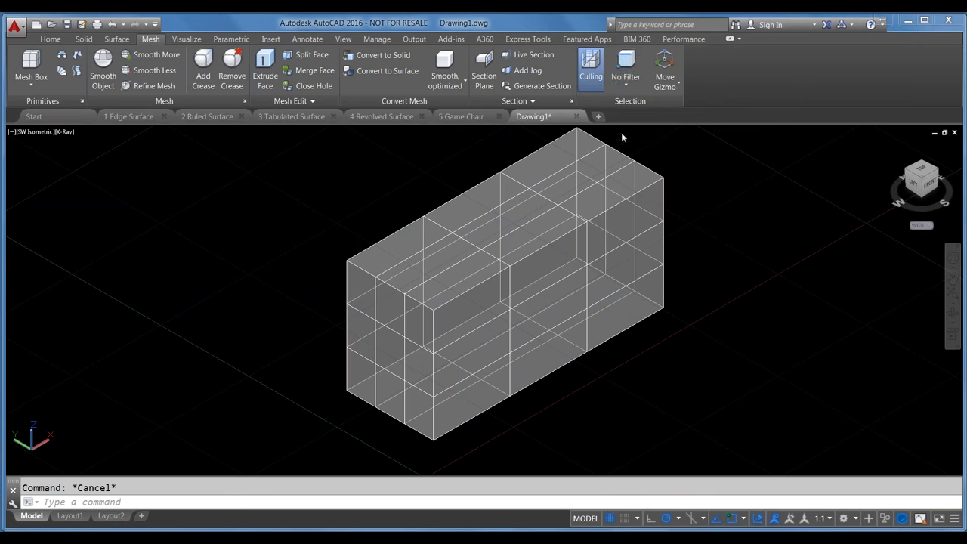
{"action": "left_click", "coordinate": [347, 259]}
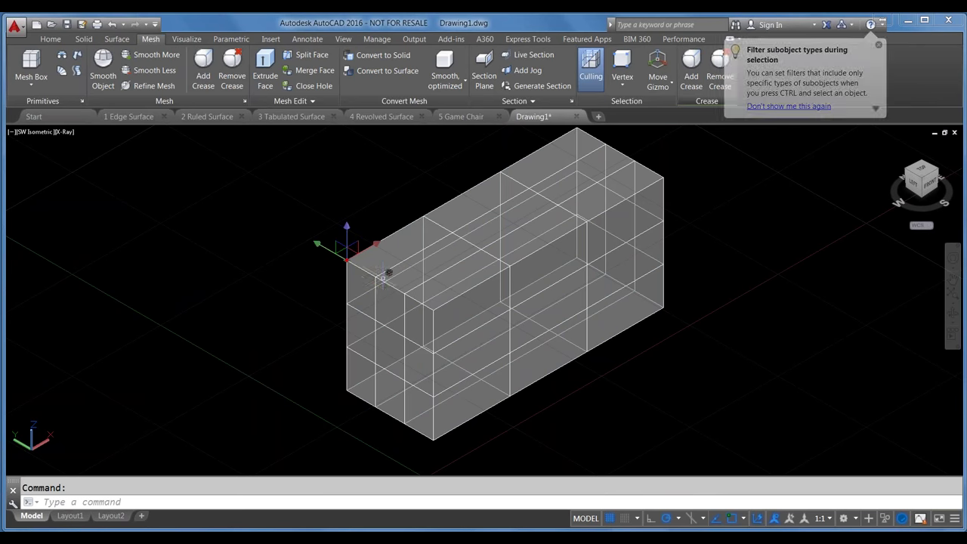
{"action": "left_click", "coordinate": [452, 230]}
{"action": "left_click", "coordinate": [529, 187]}
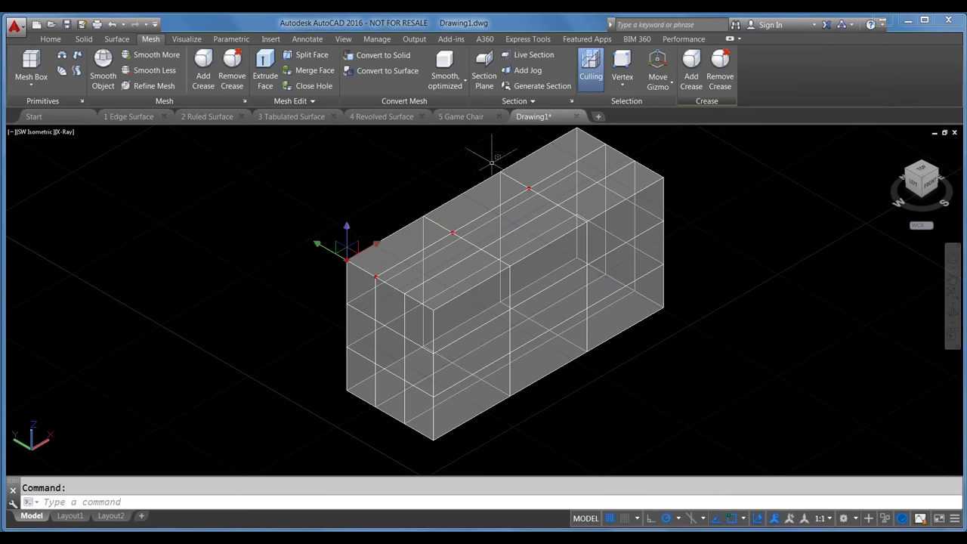
Step: Set the subobject filter to Edge, select several edges on top of the mesh box, and clear the selection
{"action": "left_click", "coordinate": [623, 81]}
{"action": "left_click", "coordinate": [638, 156]}
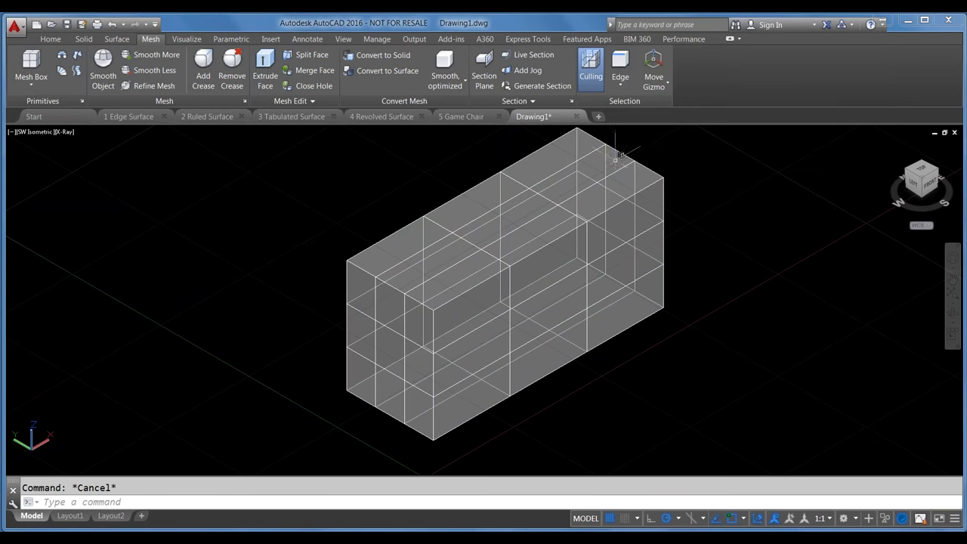
{"action": "left_click", "coordinate": [523, 189]}
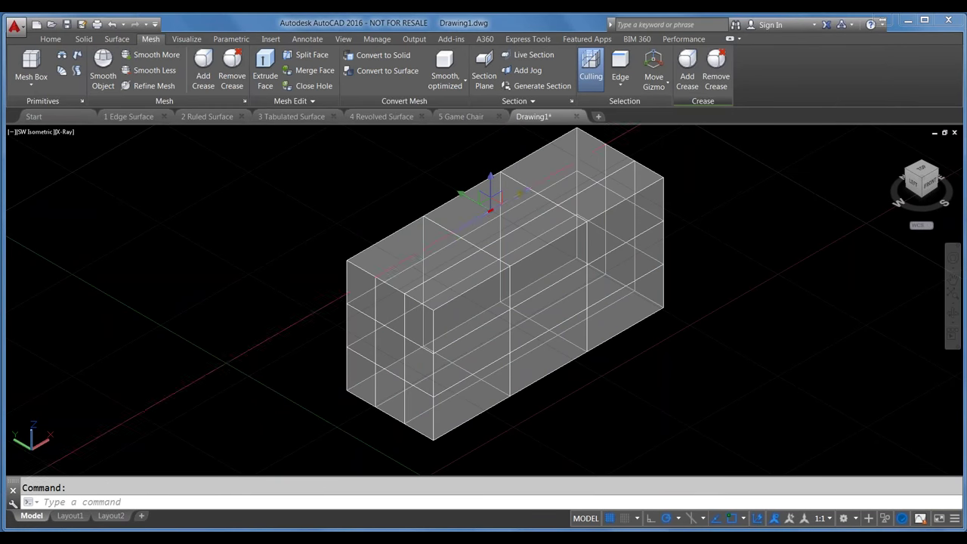
{"action": "left_click", "coordinate": [468, 255]}
{"action": "mouse_move", "coordinate": [588, 162]}
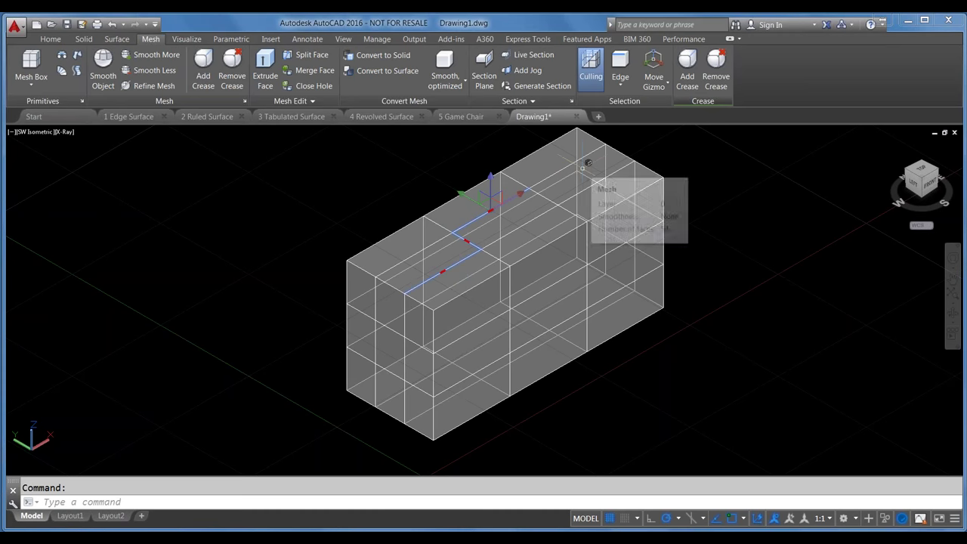
{"action": "key", "text": "Escape"}
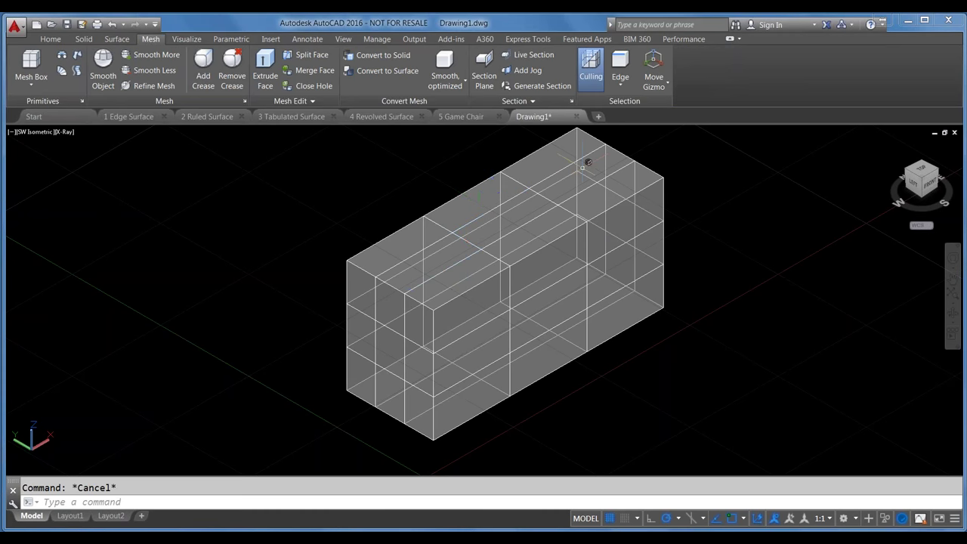
Step: Set the subobject filter to Face, select several faces on the mesh box's long front side, and clear the selection
{"action": "left_click", "coordinate": [625, 90]}
{"action": "left_click", "coordinate": [626, 179]}
{"action": "left_click", "coordinate": [472, 310]}
{"action": "left_click", "coordinate": [549, 308]}
{"action": "left_click", "coordinate": [556, 257]}
{"action": "left_click", "coordinate": [614, 225]}
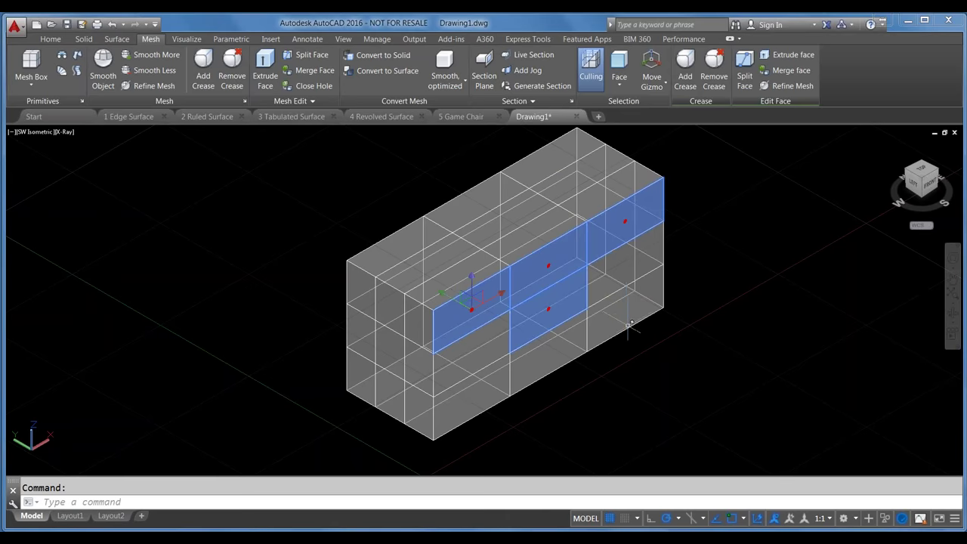
{"action": "left_click", "coordinate": [632, 308]}
{"action": "key", "text": "Escape"}
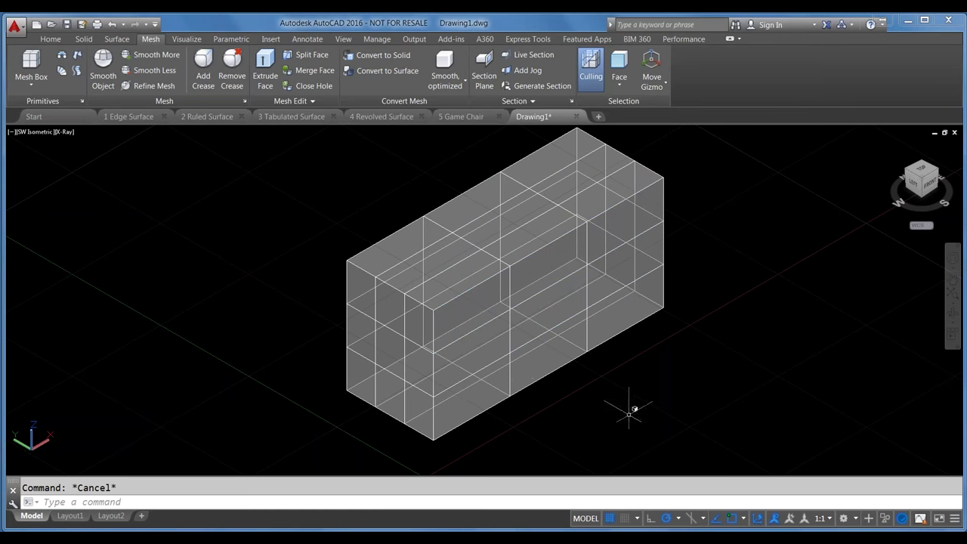
{"action": "middle_click_drag", "start_coordinate": [630, 409], "coordinate": [628, 418]}
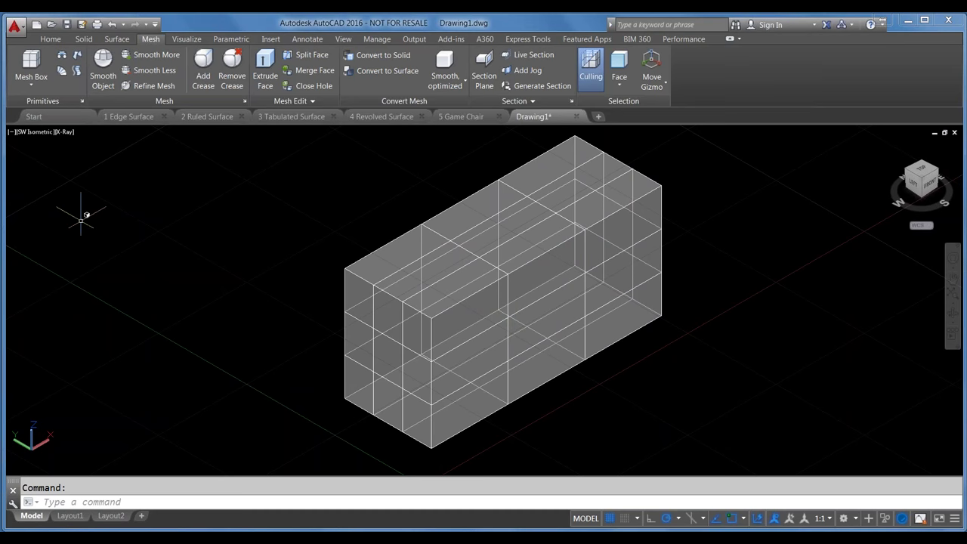
Step: Set the box primitive's tessellation divisions to 6 for length, width and height in the Mesh Primitive Options
{"action": "left_click", "coordinate": [82, 102]}
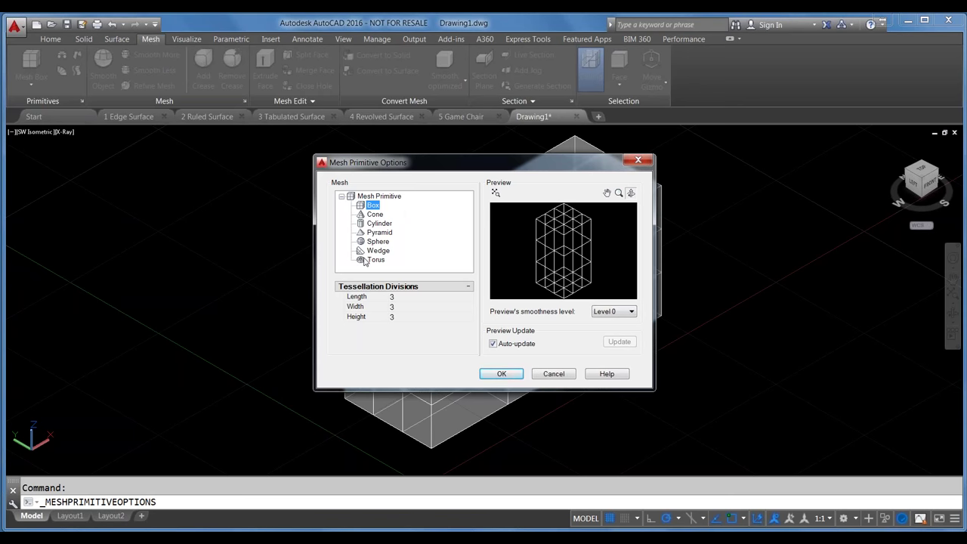
{"action": "left_click", "coordinate": [403, 296]}
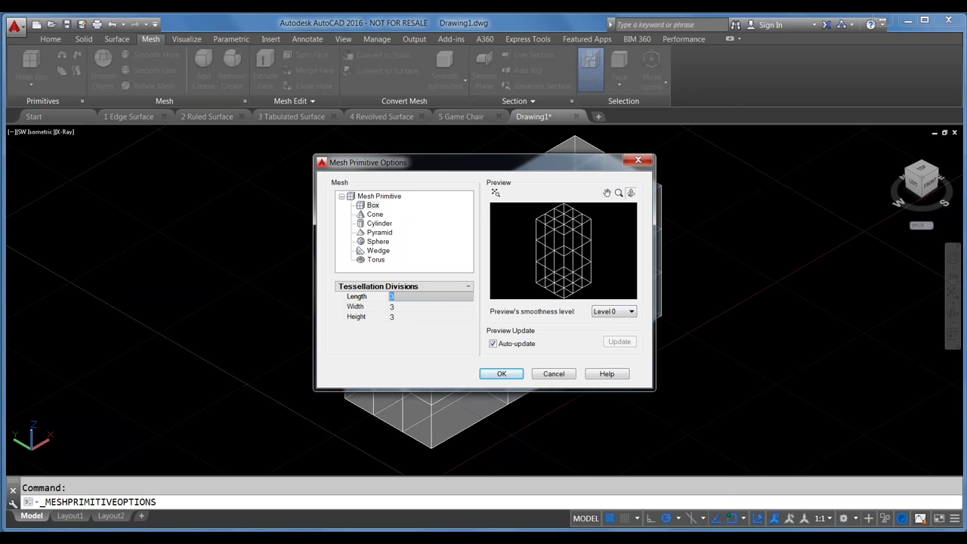
{"action": "type", "text": "6"}
{"action": "key", "text": "Tab"}
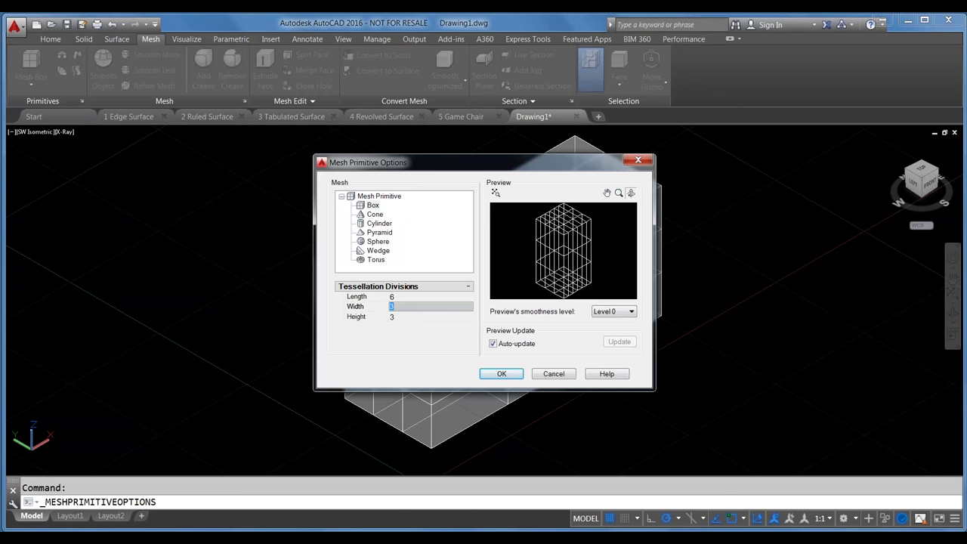
{"action": "type", "text": "6"}
{"action": "left_click", "coordinate": [403, 317]}
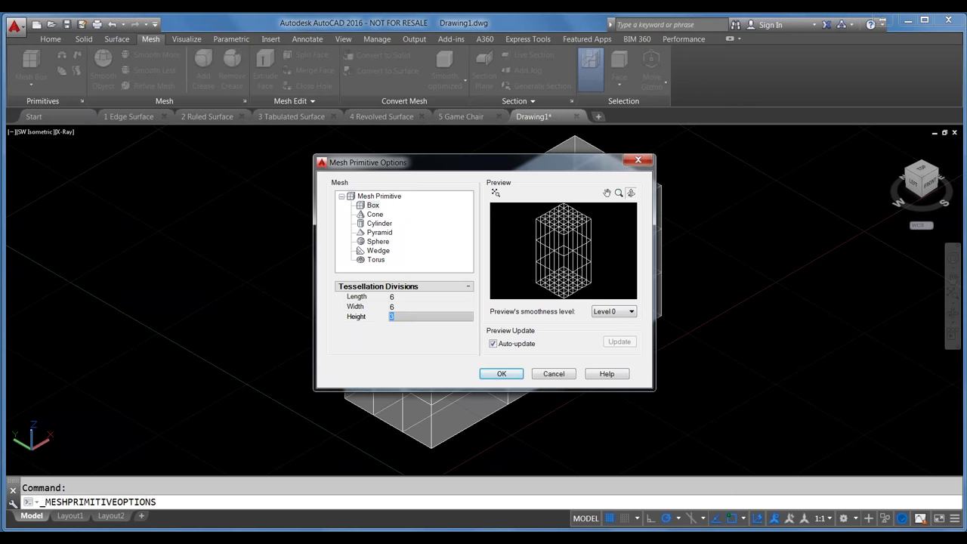
{"action": "type", "text": "6"}
{"action": "key", "text": "shift+Tab"}
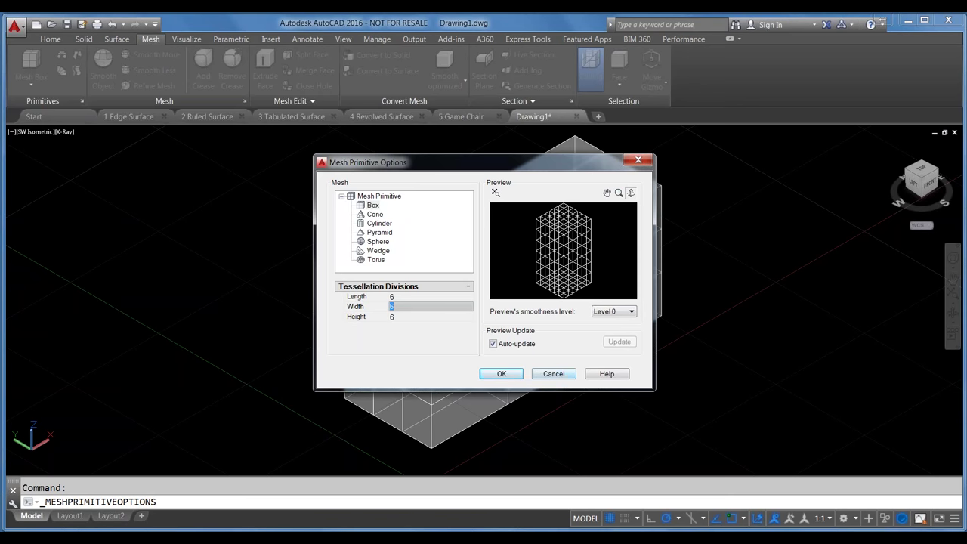
Step: Preview the cone, cylinder and pyramid mesh primitives and discard the option changes
{"action": "left_click", "coordinate": [376, 215]}
{"action": "left_click", "coordinate": [379, 224]}
{"action": "left_click", "coordinate": [383, 233]}
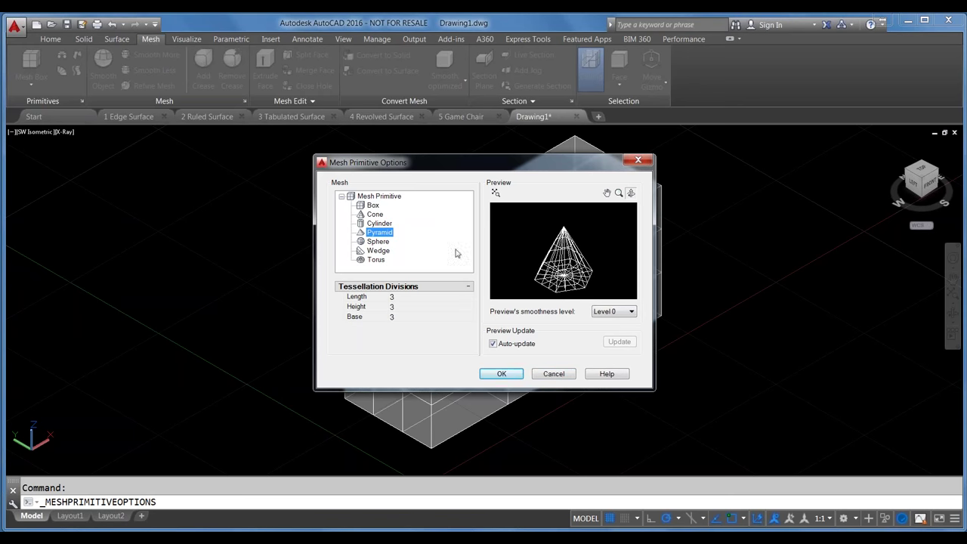
{"action": "left_click", "coordinate": [550, 377]}
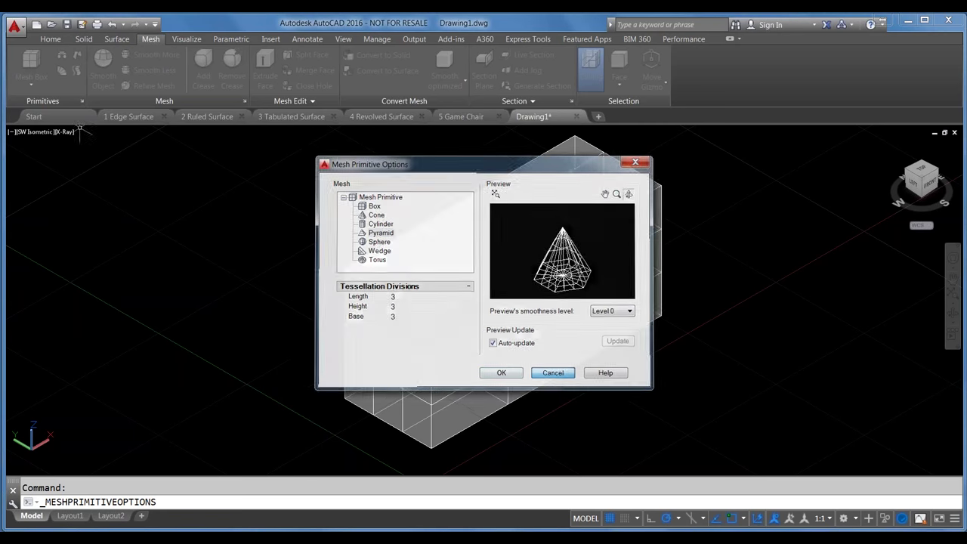
{"action": "left_click", "coordinate": [550, 377]}
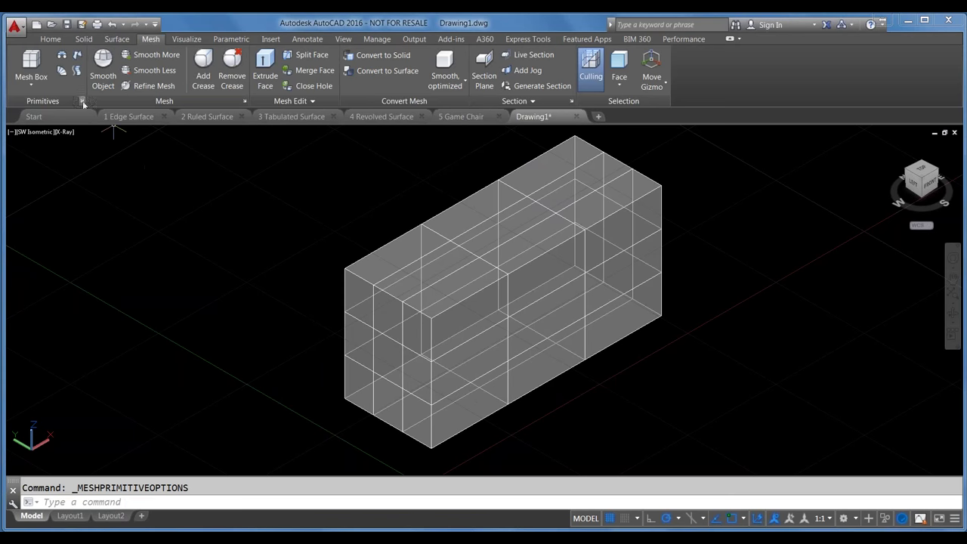
{"action": "left_click", "coordinate": [31, 85]}
{"action": "key", "text": "Escape"}
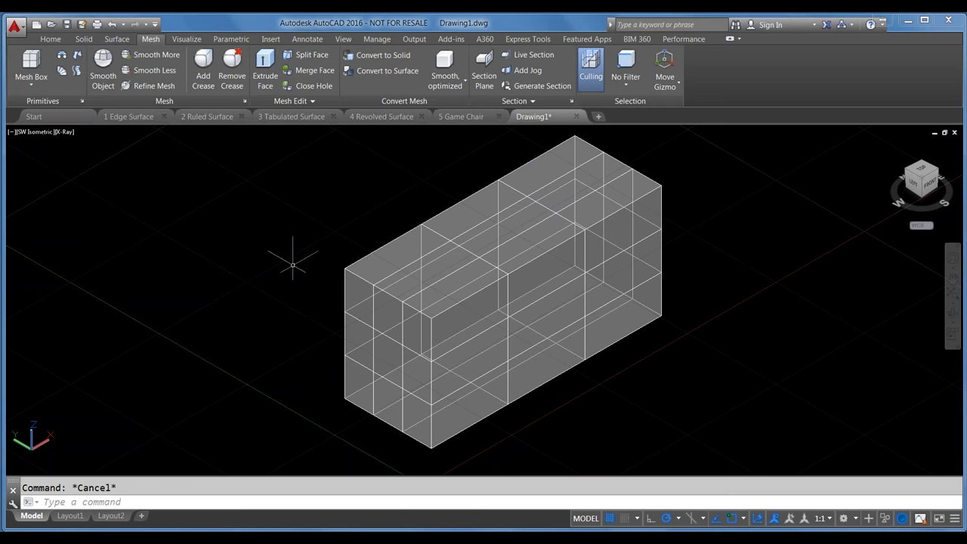
{"action": "scroll", "coordinate": [460, 329], "scroll_direction": "down", "scroll_amount": 2}
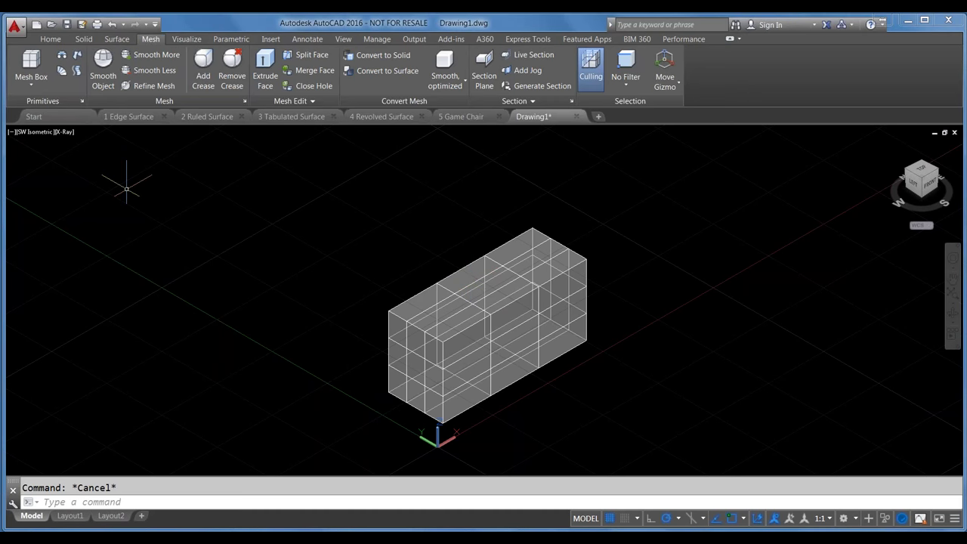
Step: In the 1 Edge Surface drawing, create an edge surface mesh from the four connected boundary curves of the outline nearest the origin
{"action": "left_click", "coordinate": [129, 117]}
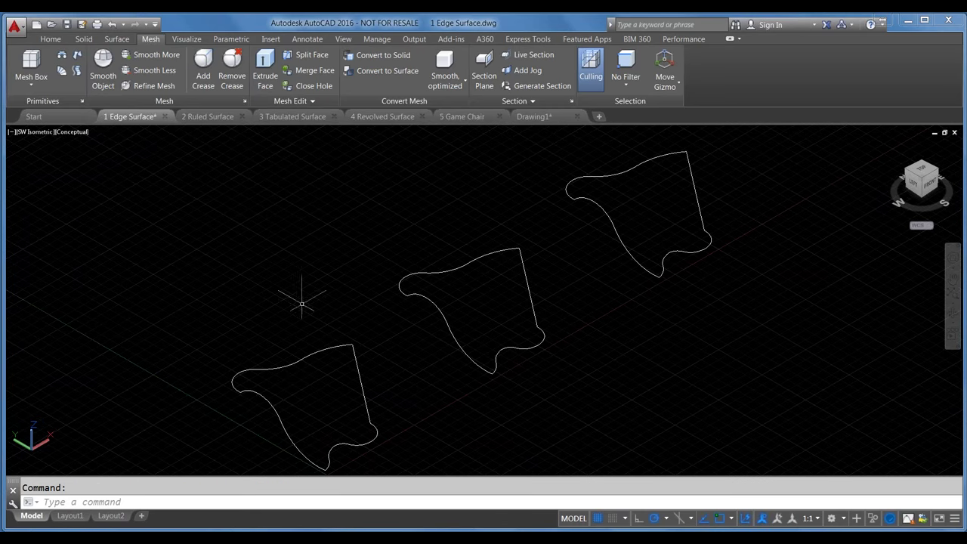
{"action": "left_click", "coordinate": [78, 56]}
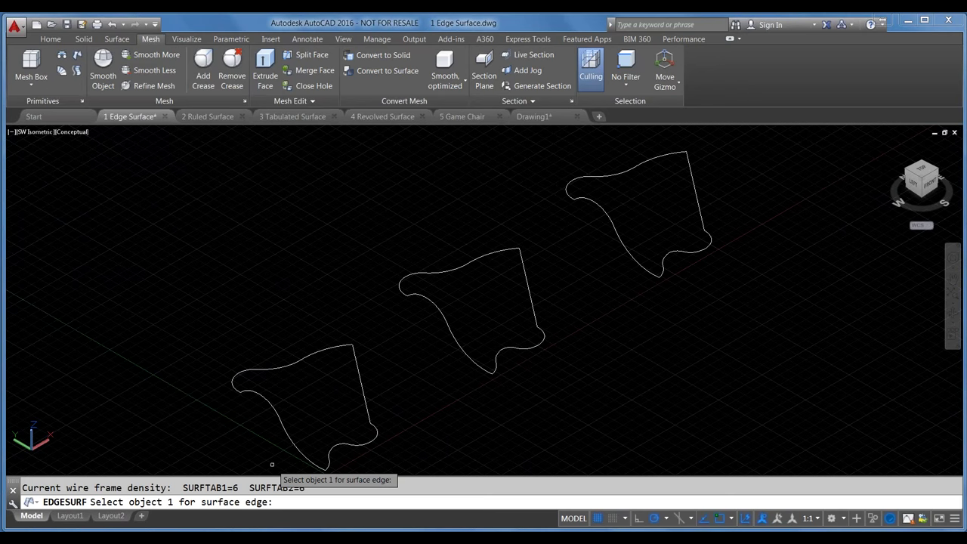
{"action": "scroll", "coordinate": [271, 464], "scroll_direction": "up", "scroll_amount": 2}
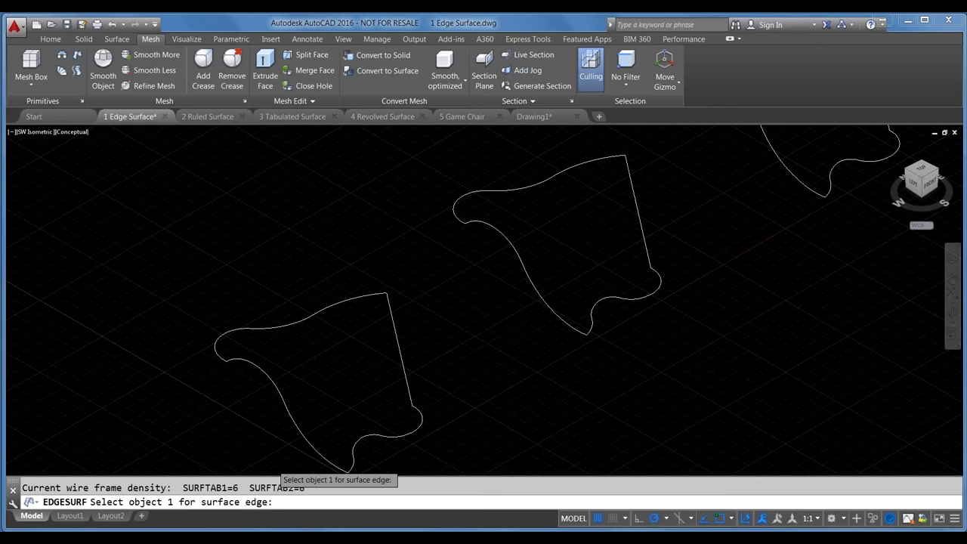
{"action": "scroll", "coordinate": [277, 476], "scroll_direction": "up", "scroll_amount": 2}
{"action": "left_click", "coordinate": [283, 286]}
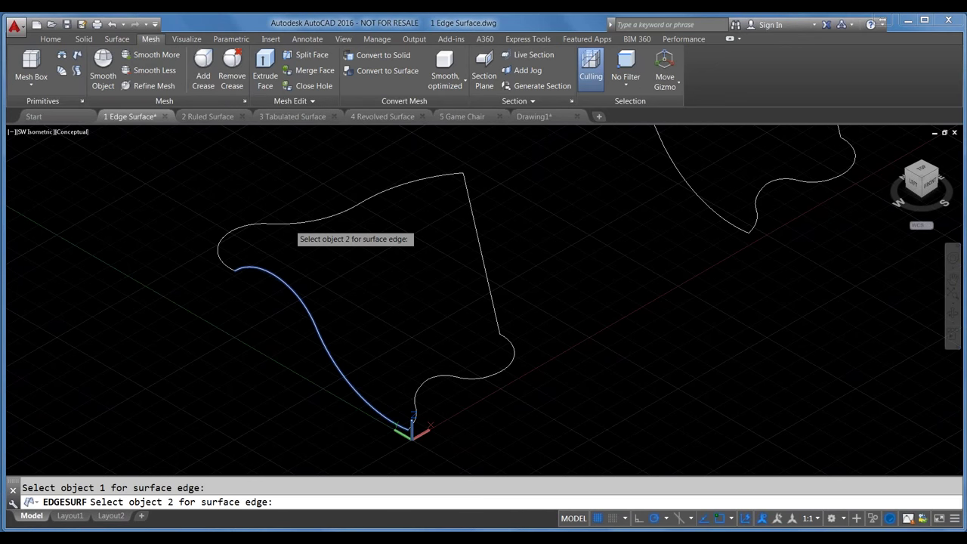
{"action": "left_click", "coordinate": [292, 222]}
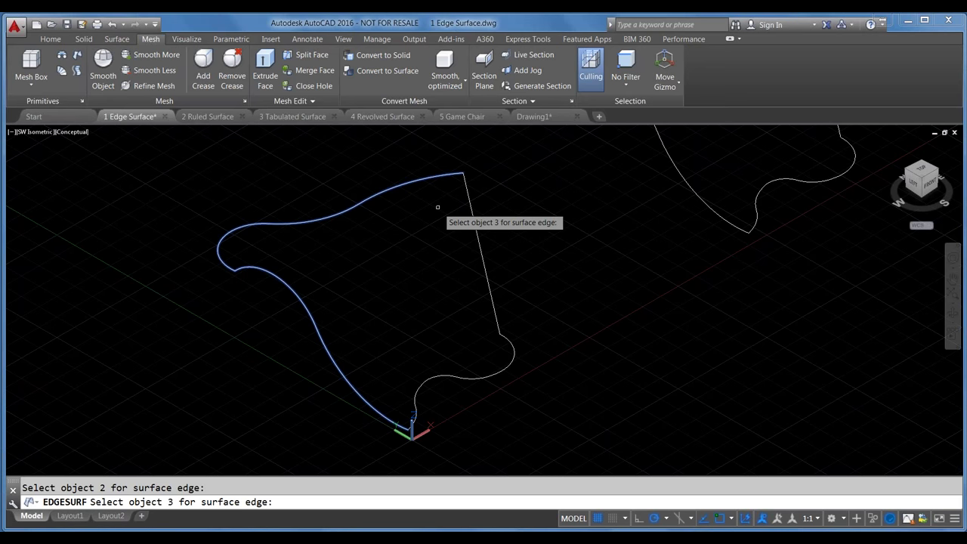
{"action": "left_click", "coordinate": [475, 233]}
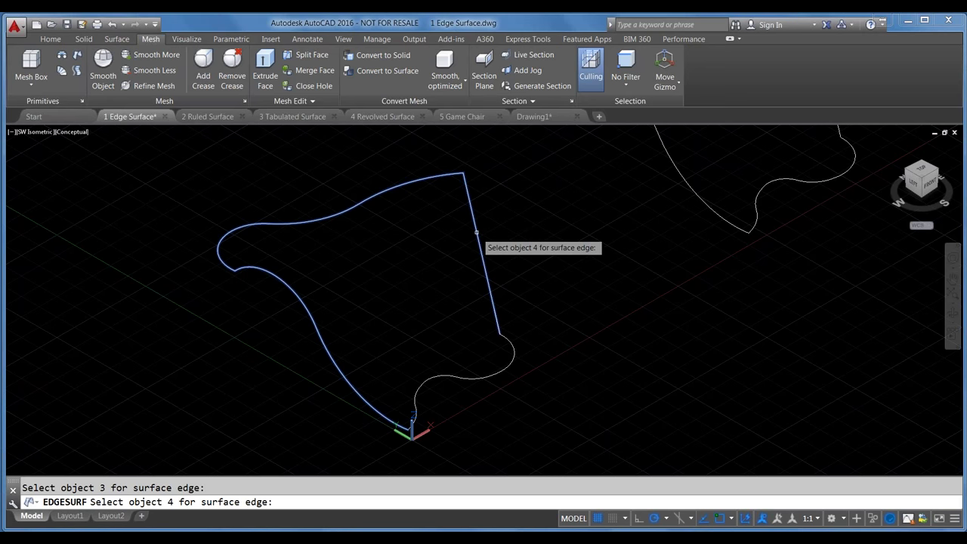
{"action": "left_click", "coordinate": [475, 376]}
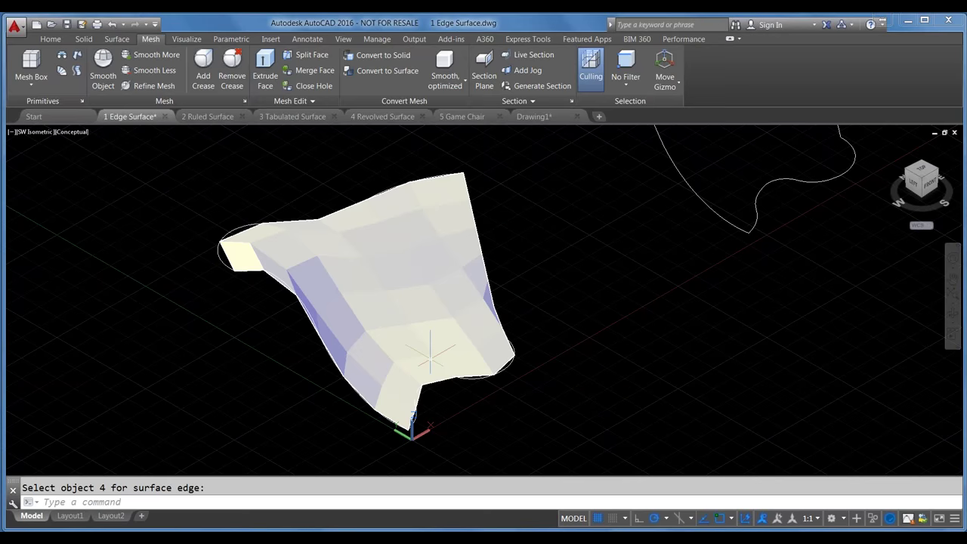
Step: Try to create an edge surface mesh from the middle outline's four boundary curves while one of its corners is disconnected
{"action": "scroll", "coordinate": [430, 353], "scroll_direction": "down", "scroll_amount": 3}
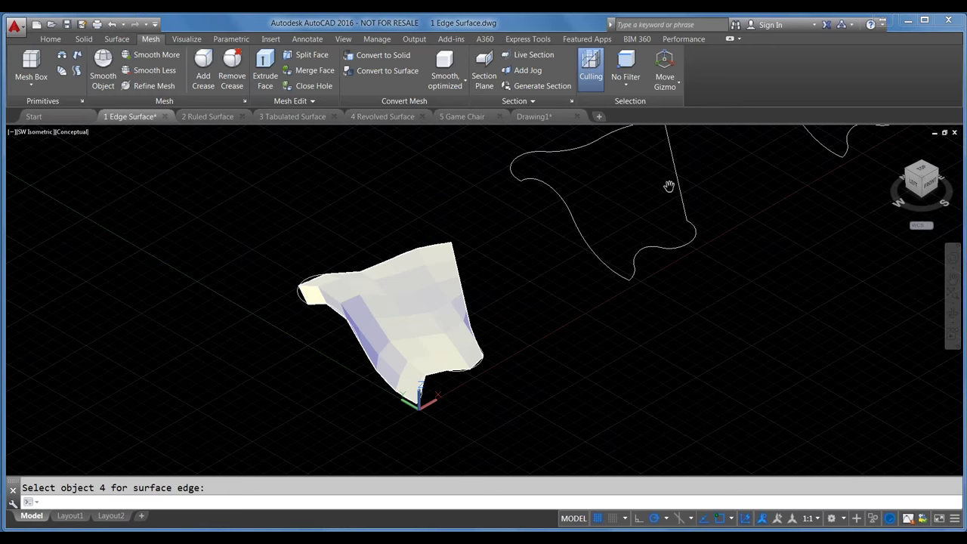
{"action": "middle_click_drag", "start_coordinate": [669, 185], "coordinate": [660, 201], "text": "shift"}
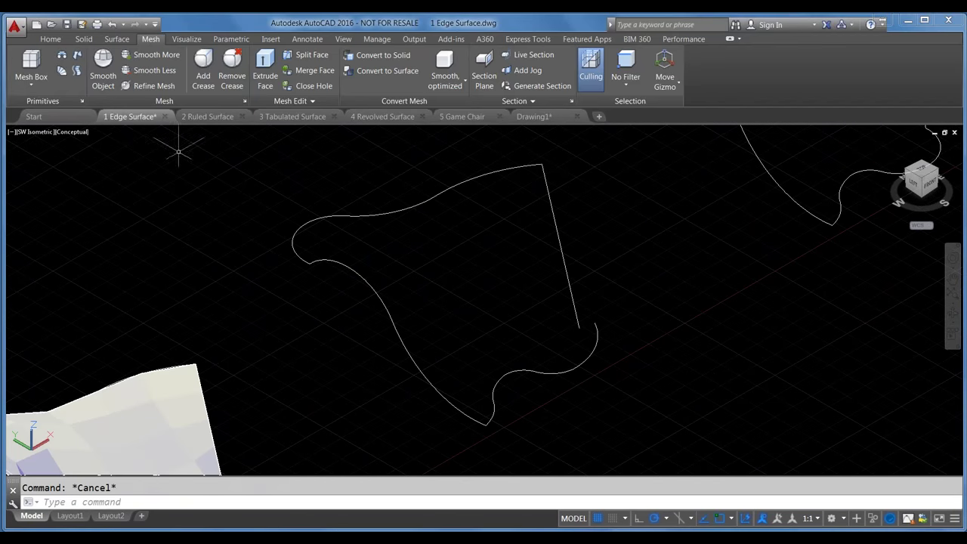
{"action": "left_click", "coordinate": [76, 54]}
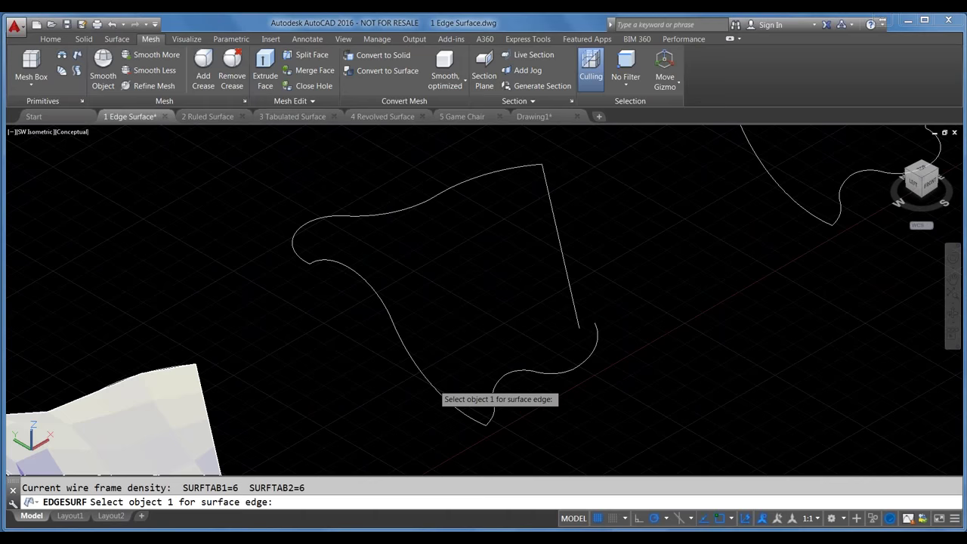
{"action": "left_click", "coordinate": [433, 384]}
{"action": "left_click", "coordinate": [399, 207]}
{"action": "left_click", "coordinate": [556, 228]}
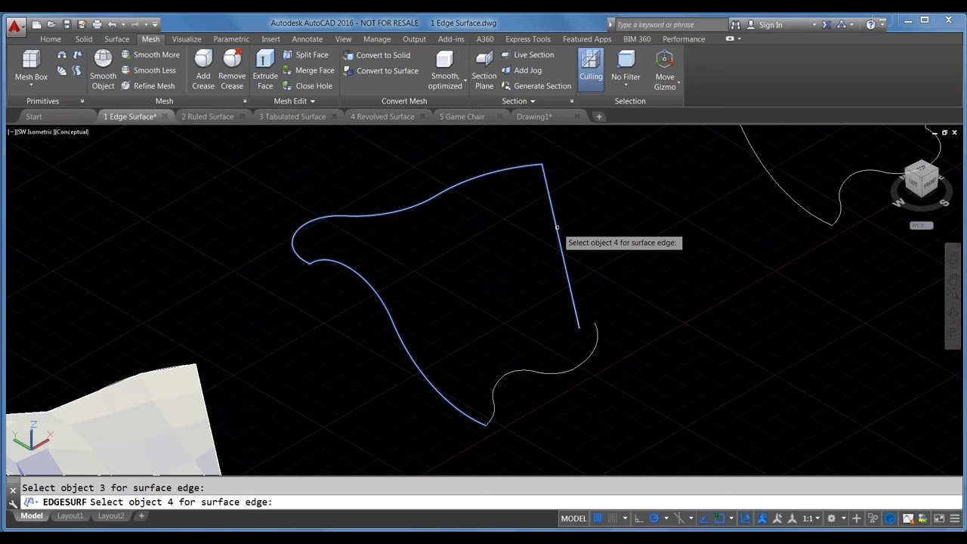
{"action": "left_click", "coordinate": [566, 369]}
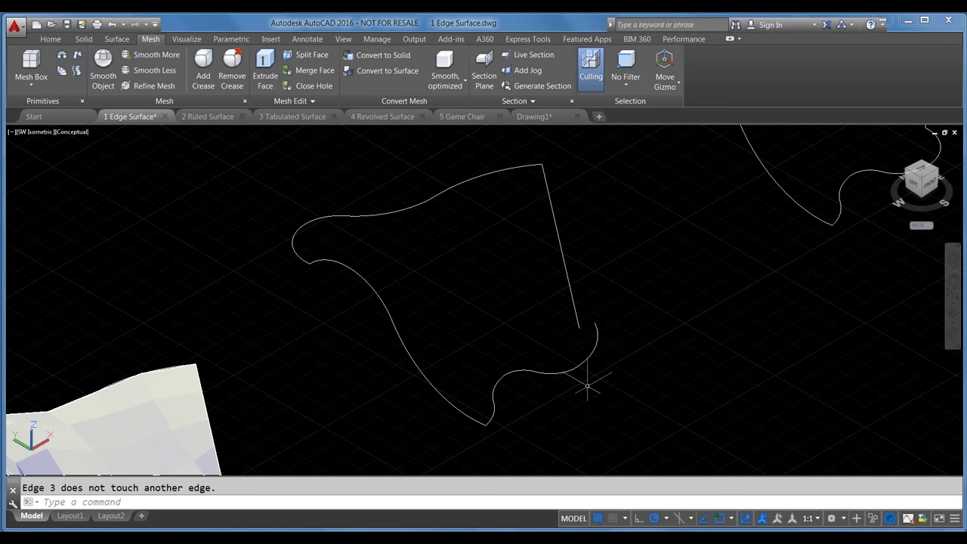
Step: Undo the grip edit that opened the middle outline's corner and check the corner where the two curves meet
{"action": "key", "text": "ctrl+z"}
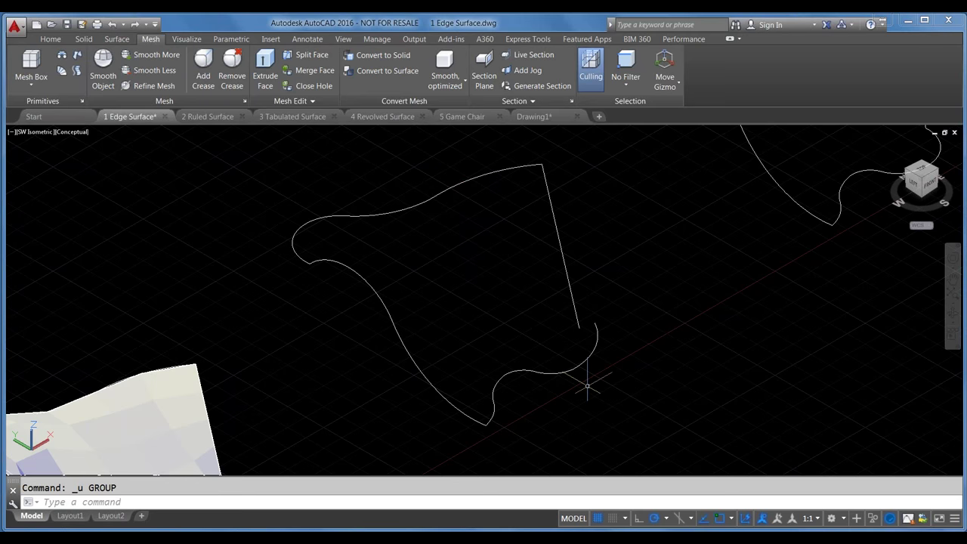
{"action": "key", "text": "ctrl+z"}
{"action": "scroll", "coordinate": [589, 378], "scroll_direction": "up", "scroll_amount": 3}
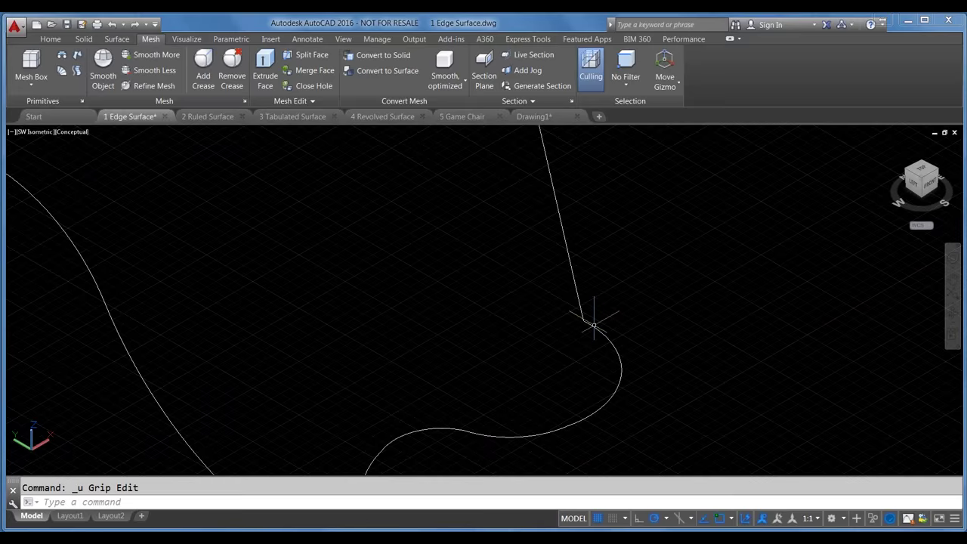
{"action": "scroll", "coordinate": [593, 325], "scroll_direction": "down", "scroll_amount": 2}
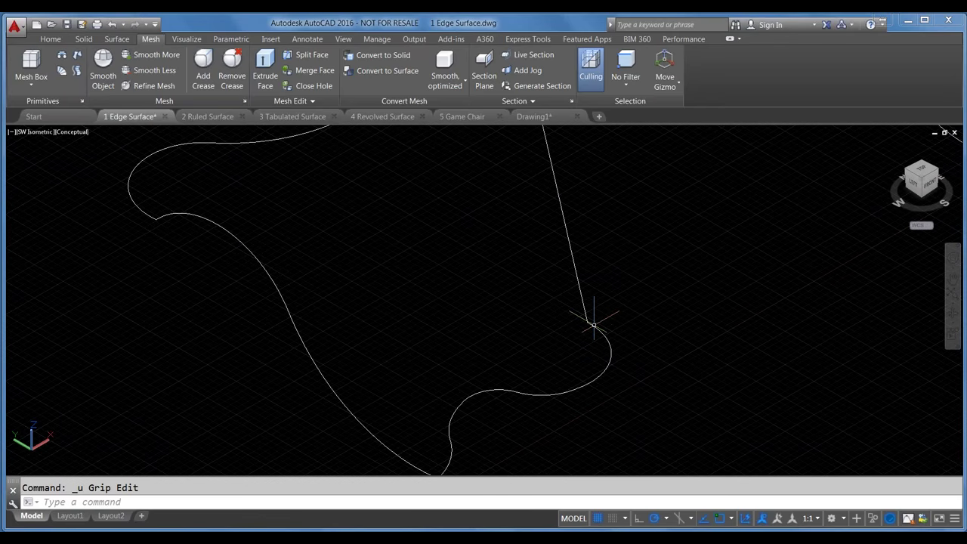
{"action": "scroll", "coordinate": [543, 328], "scroll_direction": "down", "scroll_amount": 3}
{"action": "scroll", "coordinate": [543, 327], "scroll_direction": "up", "scroll_amount": 2}
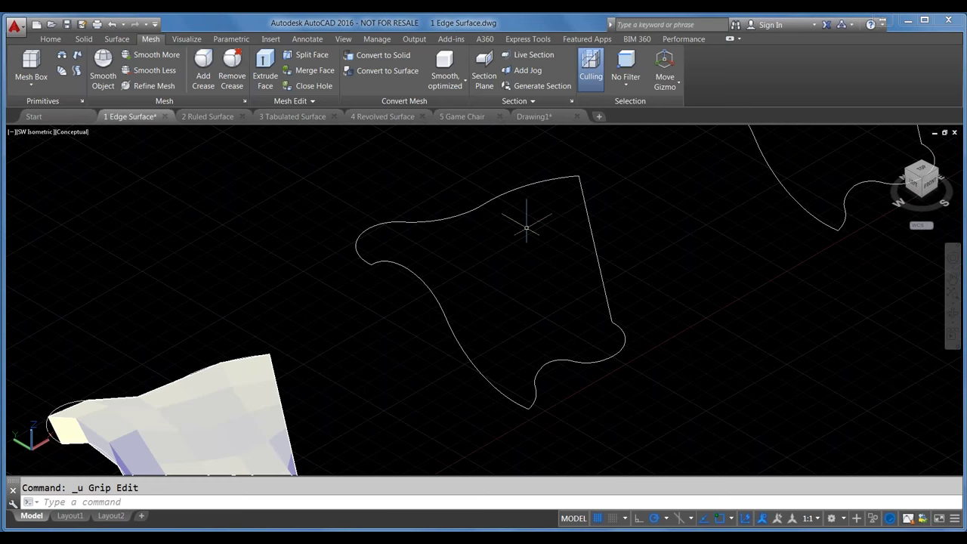
Step: Examine the face divisions of the first edge surface mesh and how closely they follow its curved boundaries
{"action": "scroll", "coordinate": [526, 226], "scroll_direction": "down", "scroll_amount": 2}
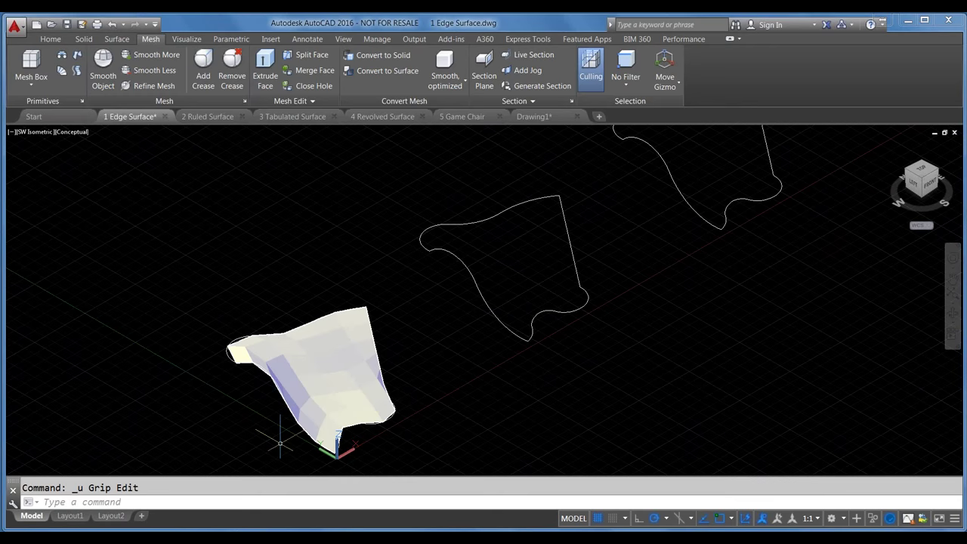
{"action": "scroll", "coordinate": [280, 444], "scroll_direction": "up", "scroll_amount": 2}
{"action": "scroll", "coordinate": [280, 437], "scroll_direction": "up", "scroll_amount": 2}
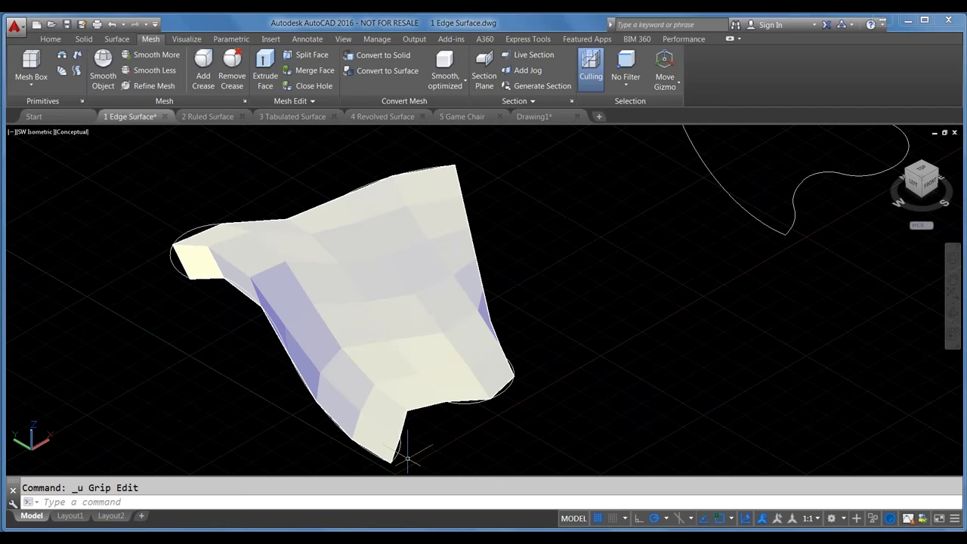
{"action": "scroll", "coordinate": [408, 457], "scroll_direction": "up", "scroll_amount": 2}
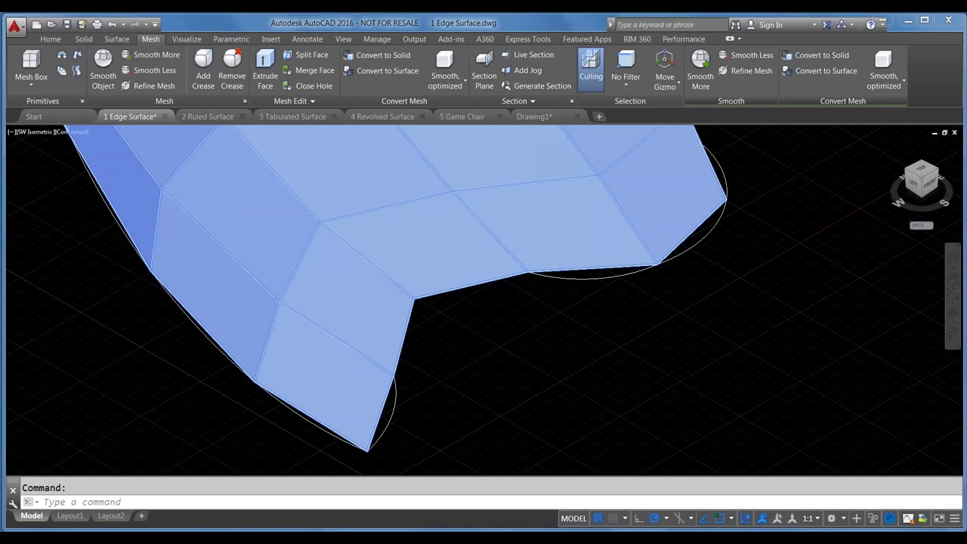
{"action": "scroll", "coordinate": [407, 412], "scroll_direction": "down", "scroll_amount": 2}
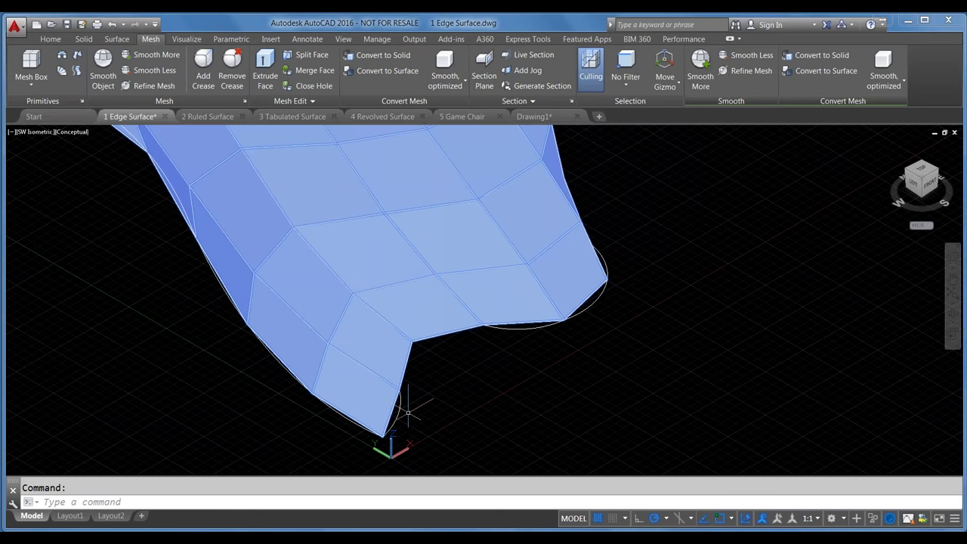
{"action": "scroll", "coordinate": [408, 412], "scroll_direction": "down", "scroll_amount": 2}
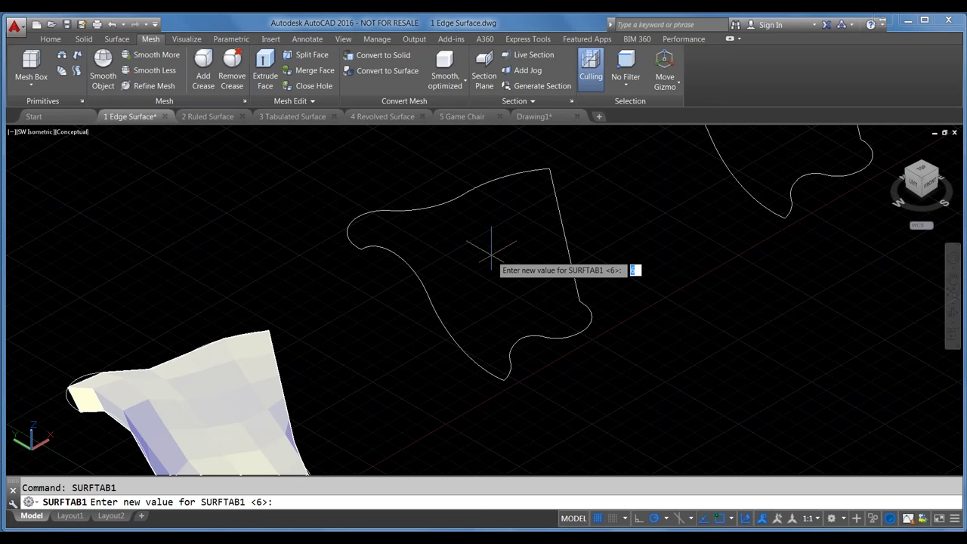
Step: Set SURFTAB1 to 32 and create an edge surface mesh from the middle outline's four boundary curves
{"action": "type", "text": "32"}
{"action": "key", "text": "Return"}
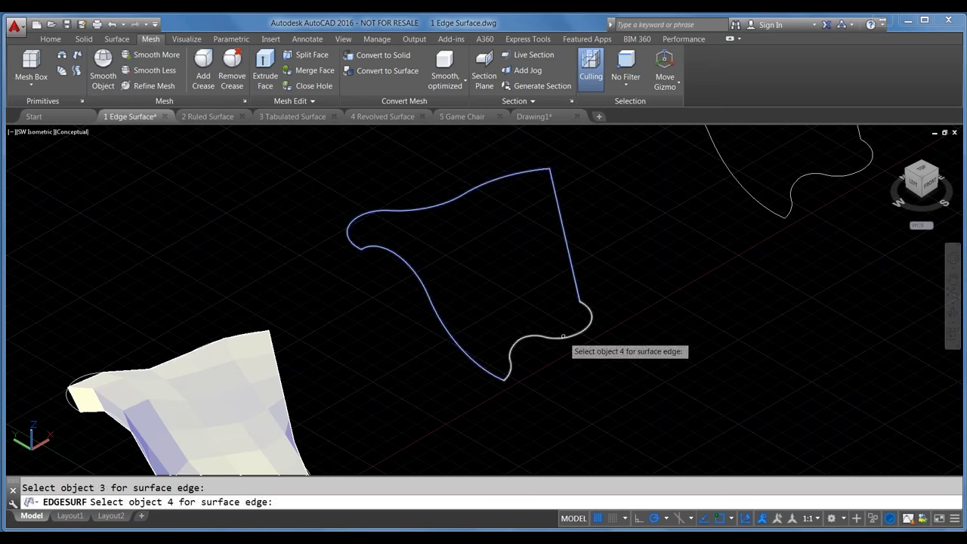
{"action": "left_click", "coordinate": [559, 323]}
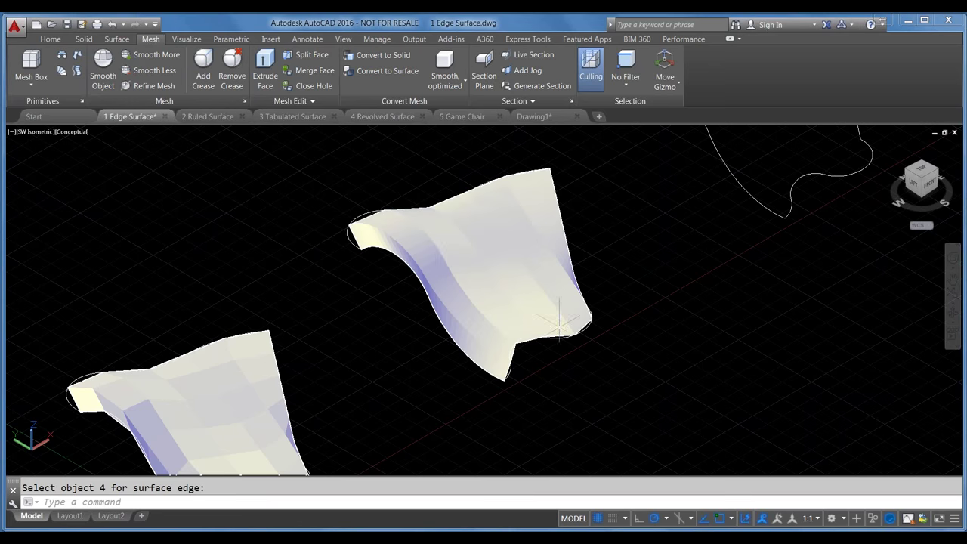
Step: Highlight the middle edge surface mesh to inspect its face divisions and compare them with those of the first mesh
{"action": "scroll", "coordinate": [402, 298], "scroll_direction": "up", "scroll_amount": 2}
{"action": "scroll", "coordinate": [402, 298], "scroll_direction": "up", "scroll_amount": 2}
{"action": "left_click", "coordinate": [390, 302]}
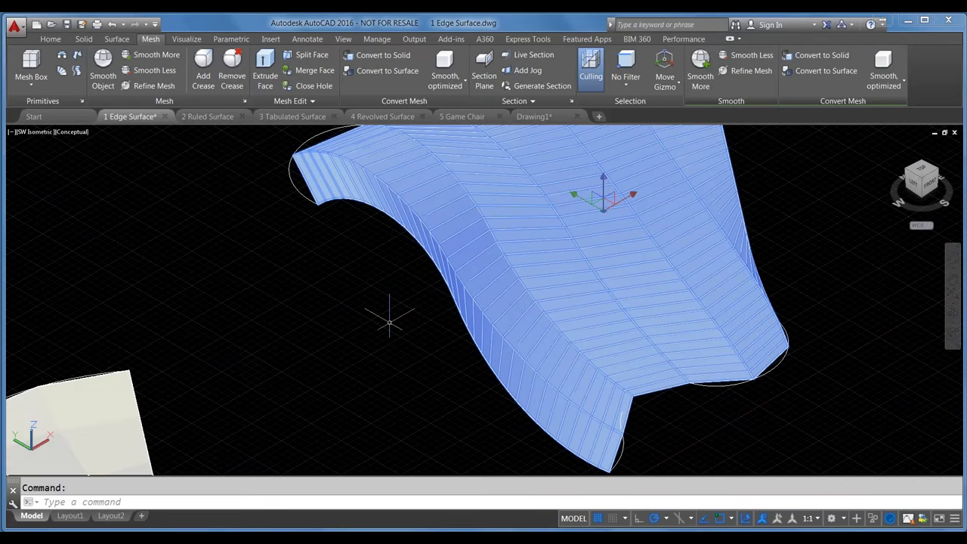
{"action": "scroll", "coordinate": [389, 321], "scroll_direction": "down", "scroll_amount": 2}
{"action": "middle_click_drag", "start_coordinate": [340, 342], "coordinate": [341, 341]}
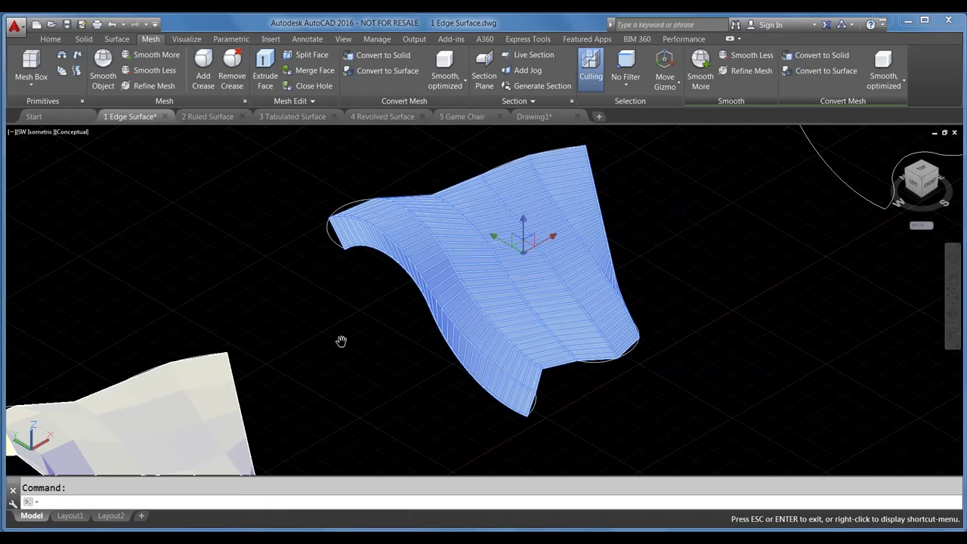
{"action": "left_click_drag", "start_coordinate": [341, 341], "coordinate": [356, 314]}
{"action": "scroll", "coordinate": [432, 257], "scroll_direction": "down", "scroll_amount": 2}
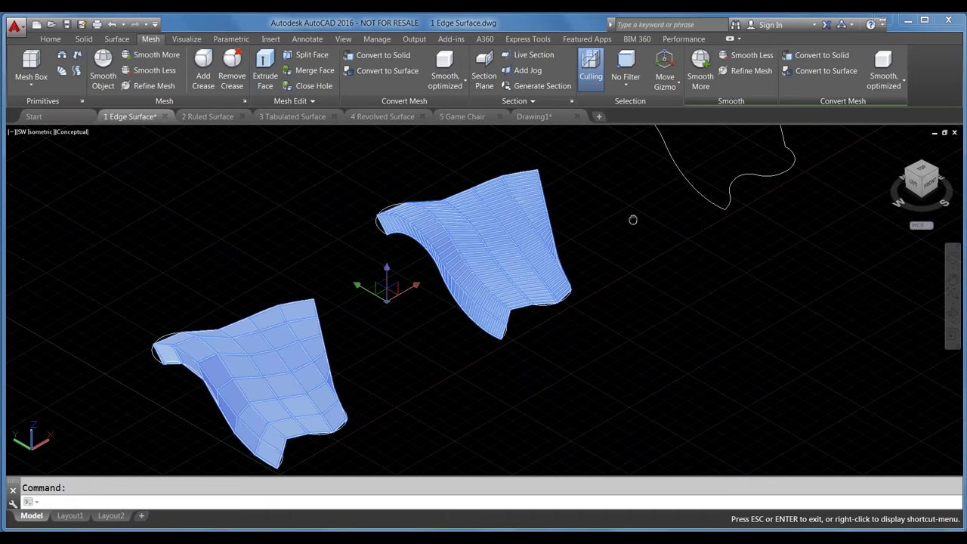
{"action": "left_click_drag", "start_coordinate": [633, 220], "coordinate": [471, 308]}
{"action": "key", "text": "Escape"}
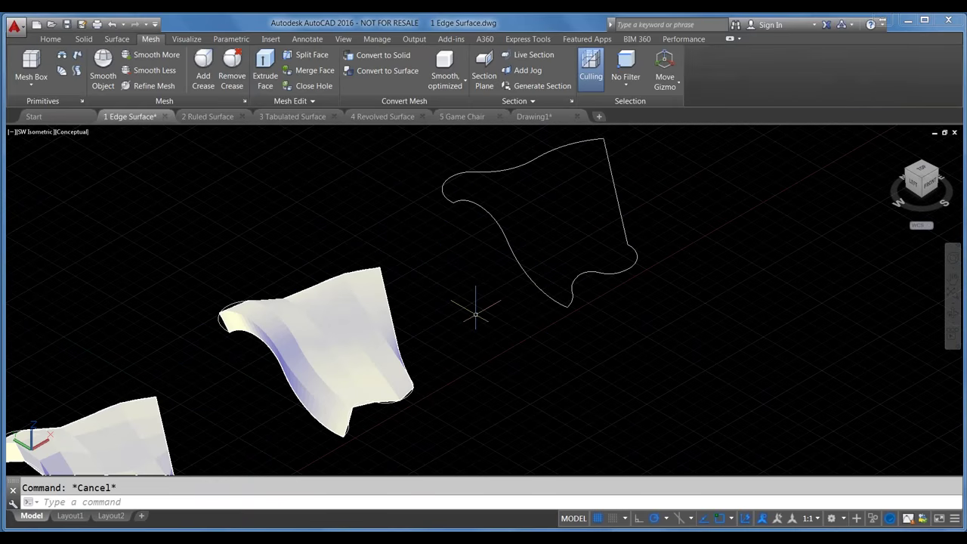
Step: Set the SURFTAB2 mesh density variable to 32
{"action": "type", "text": "sur"}
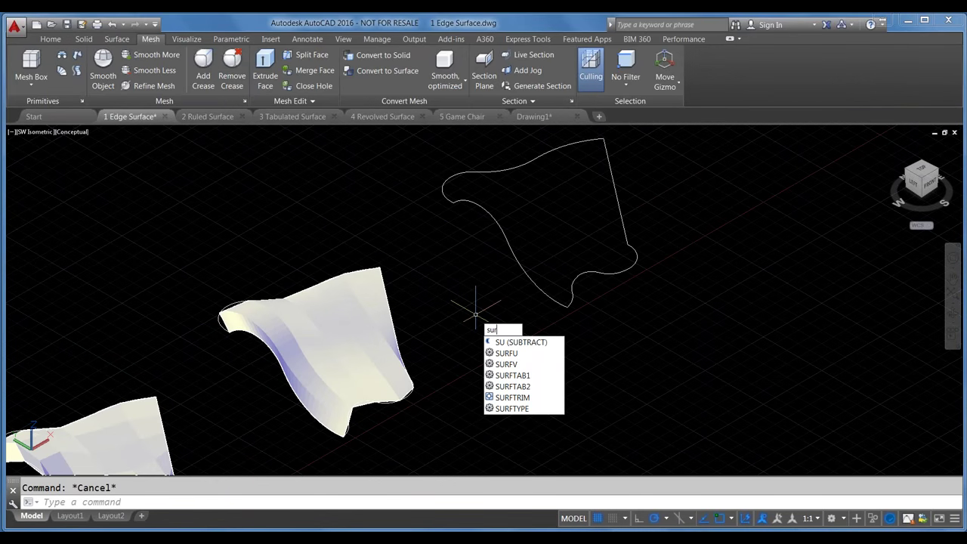
{"action": "type", "text": "fr"}
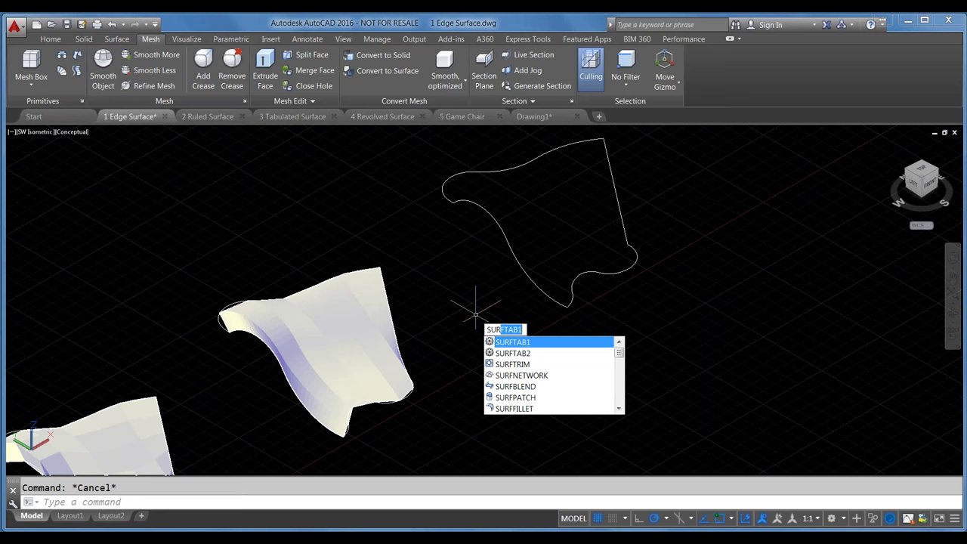
{"action": "key", "text": "Down"}
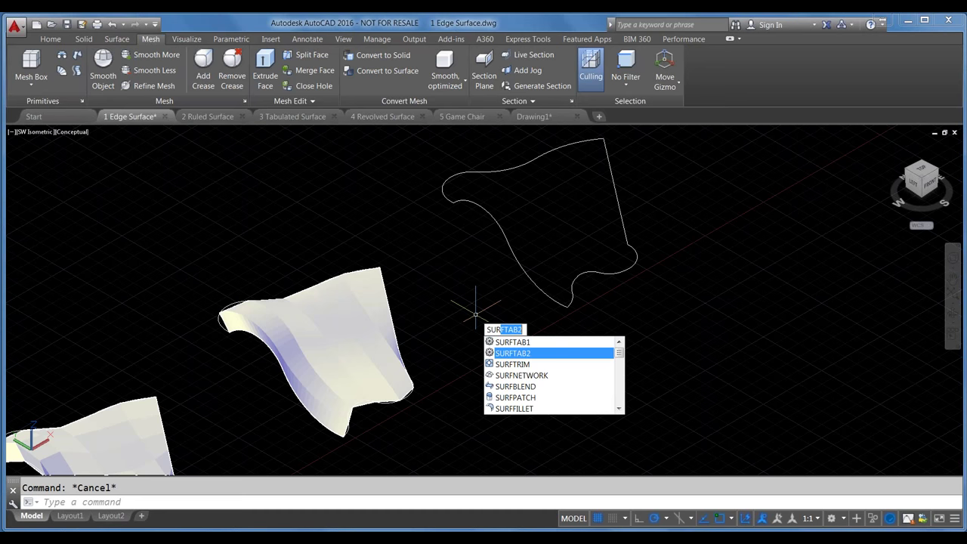
{"action": "key", "text": "Return"}
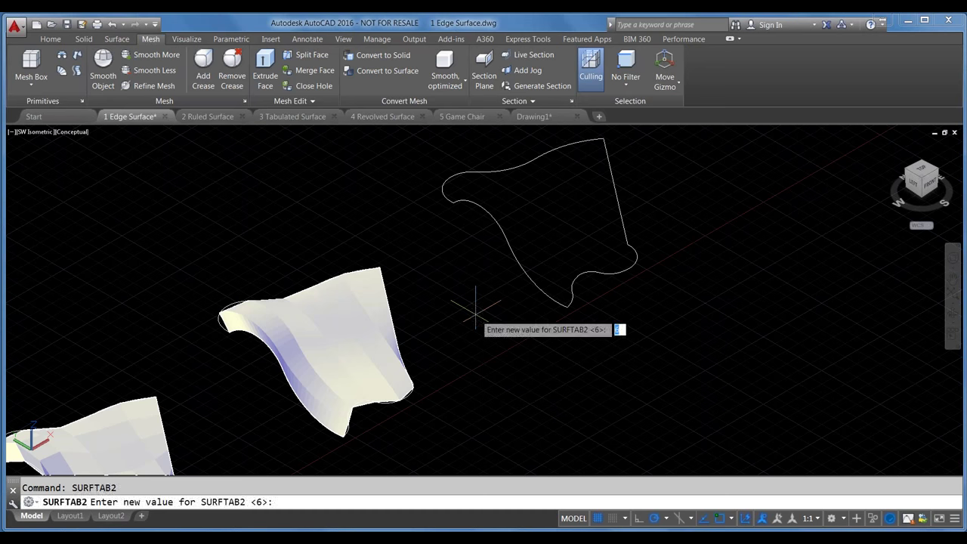
{"action": "type", "text": "32"}
{"action": "key", "text": "Return"}
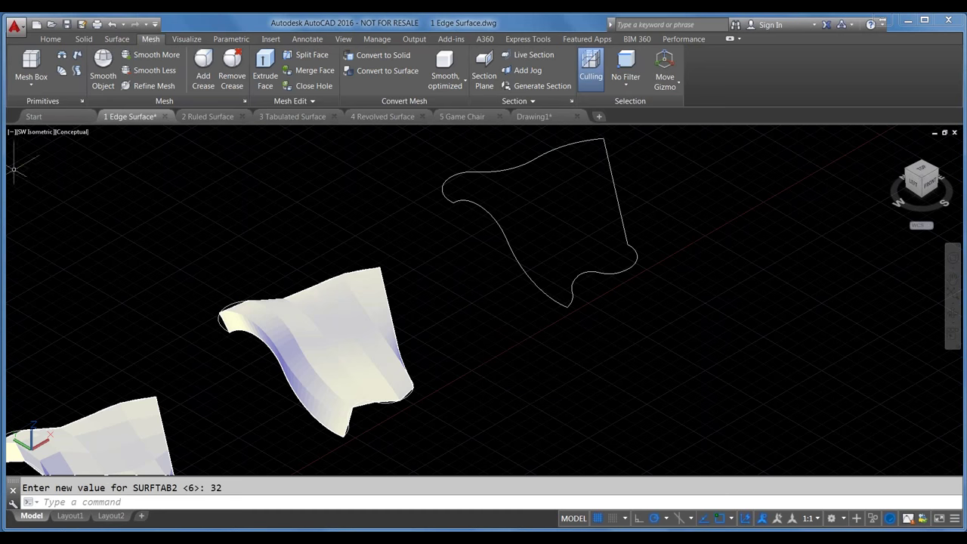
Step: Create an edge surface mesh with EDGESURF from the four boundary curves of the outline farthest from the origin
{"action": "left_click", "coordinate": [79, 55]}
{"action": "key", "text": "Escape"}
{"action": "type", "text": "edg"}
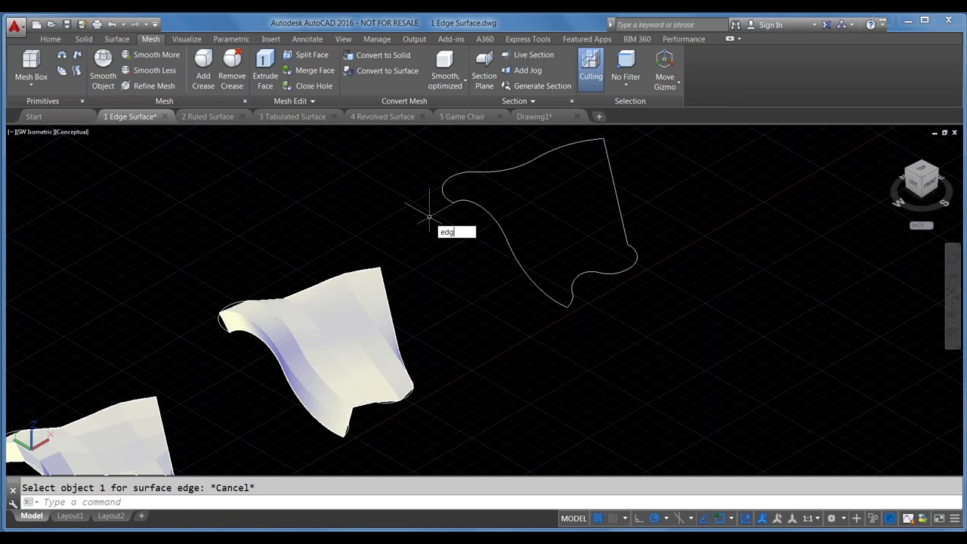
{"action": "type", "text": "esurf"}
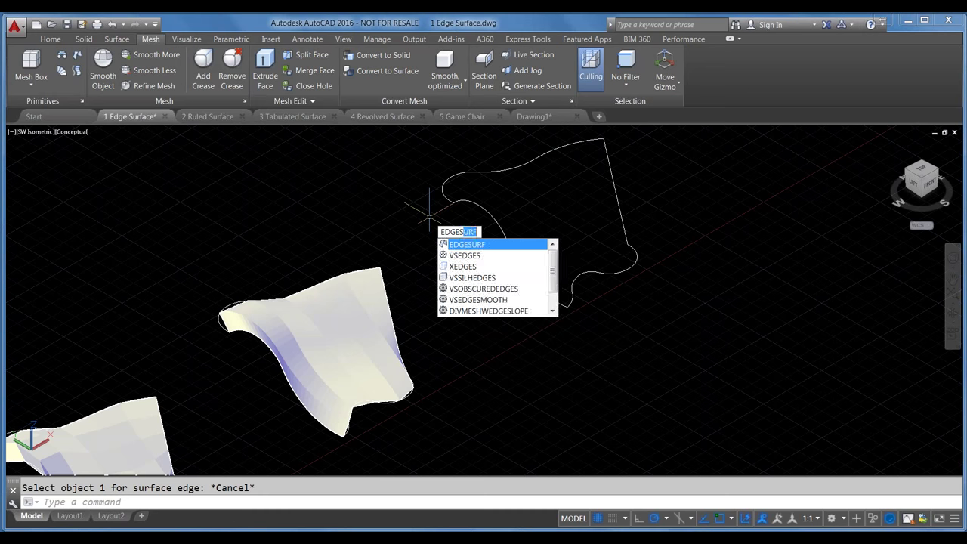
{"action": "key", "text": "Return"}
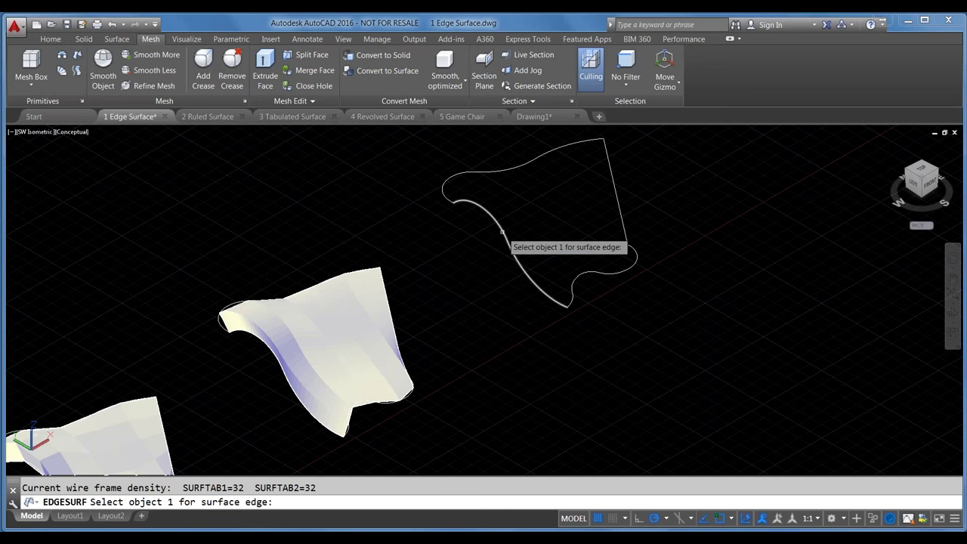
{"action": "left_click", "coordinate": [502, 232]}
{"action": "left_click", "coordinate": [559, 156]}
{"action": "left_click", "coordinate": [613, 181]}
{"action": "left_click", "coordinate": [605, 271]}
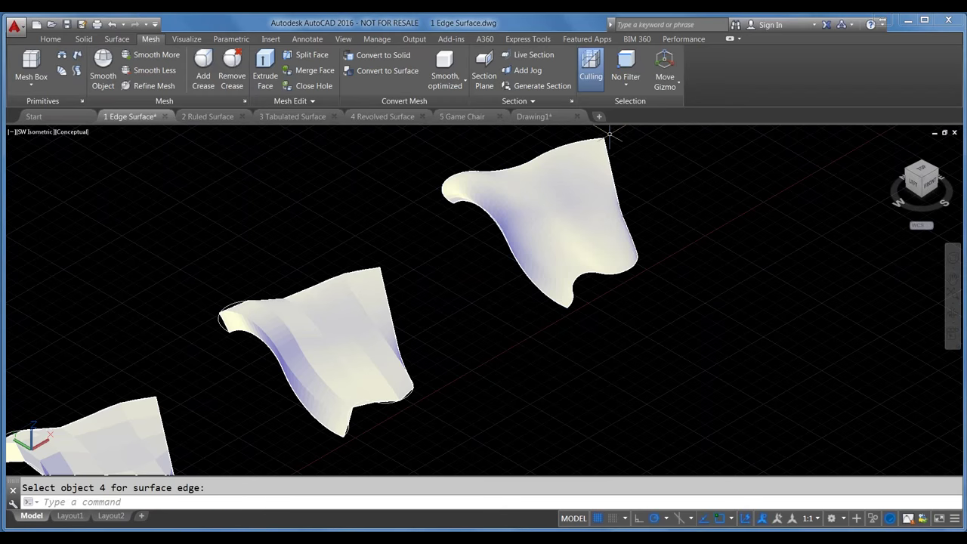
Step: Examine the smoothness of the farthest edge surface mesh and compare all three meshes side by side
{"action": "scroll", "coordinate": [610, 134], "scroll_direction": "up", "scroll_amount": 2}
{"action": "scroll", "coordinate": [602, 141], "scroll_direction": "up", "scroll_amount": 2}
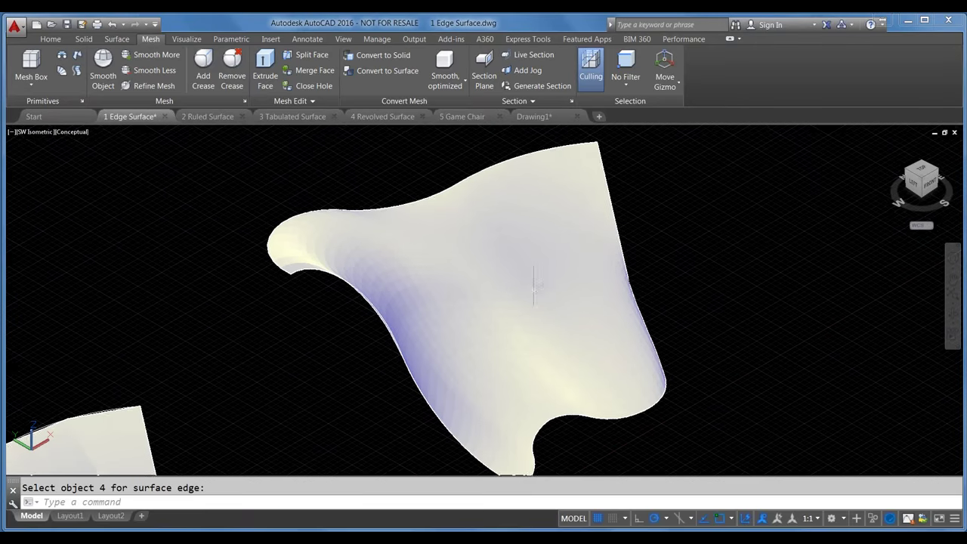
{"action": "middle_click_drag", "start_coordinate": [534, 284], "coordinate": [569, 248], "text": "shift"}
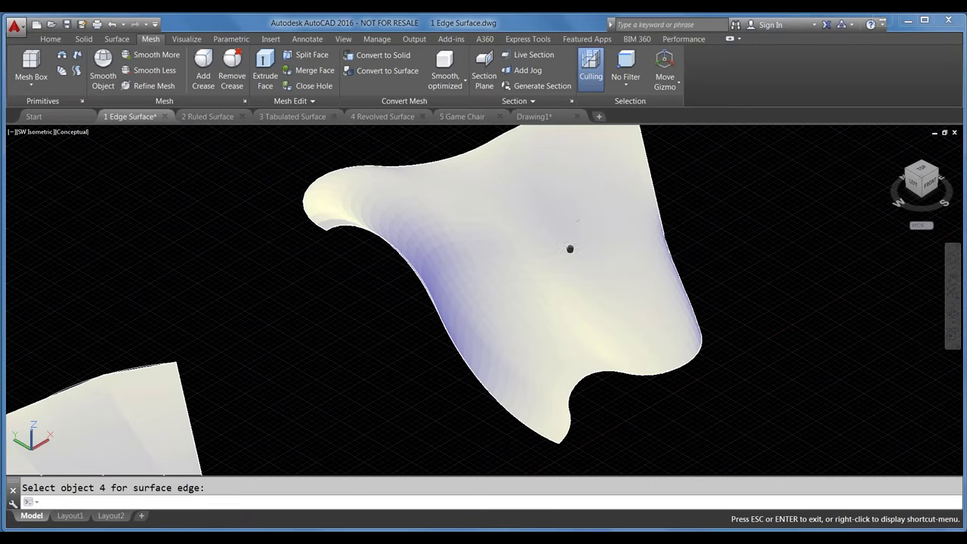
{"action": "key", "text": "Escape"}
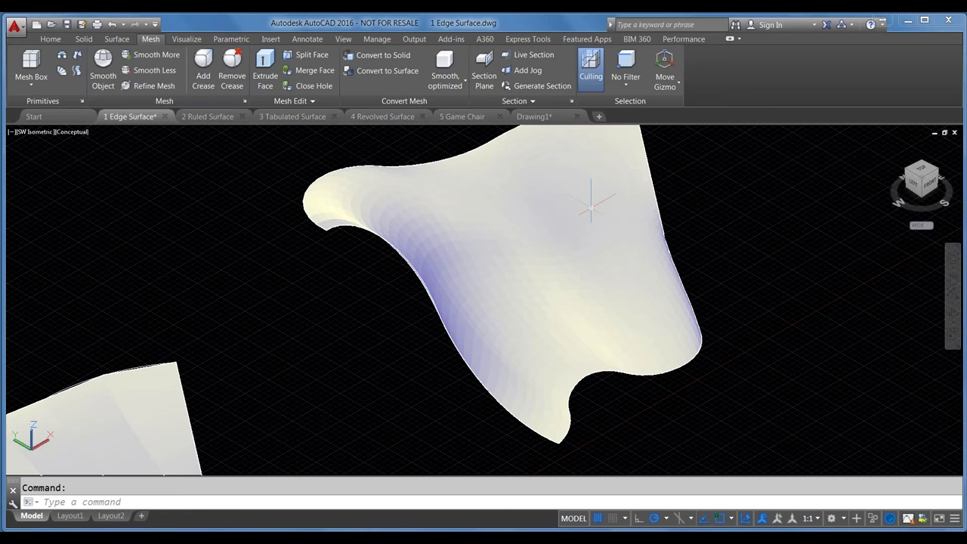
{"action": "middle_click_drag", "start_coordinate": [591, 202], "coordinate": [563, 238]}
{"action": "middle_click", "coordinate": [562, 239]}
{"action": "middle_click", "coordinate": [563, 238]}
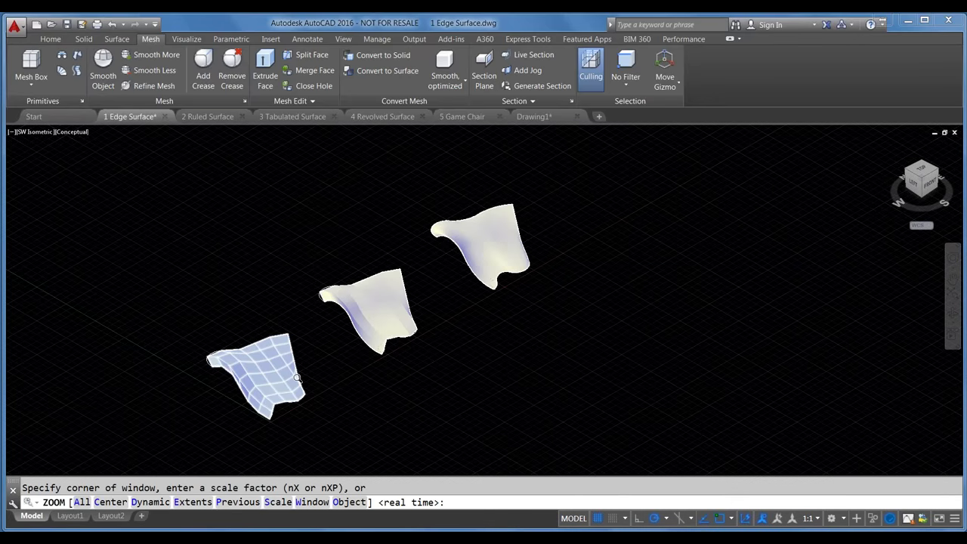
Step: Save the 1 Edge Surface drawing and switch to the 2 Ruled Surface drawing
{"action": "left_click", "coordinate": [67, 23]}
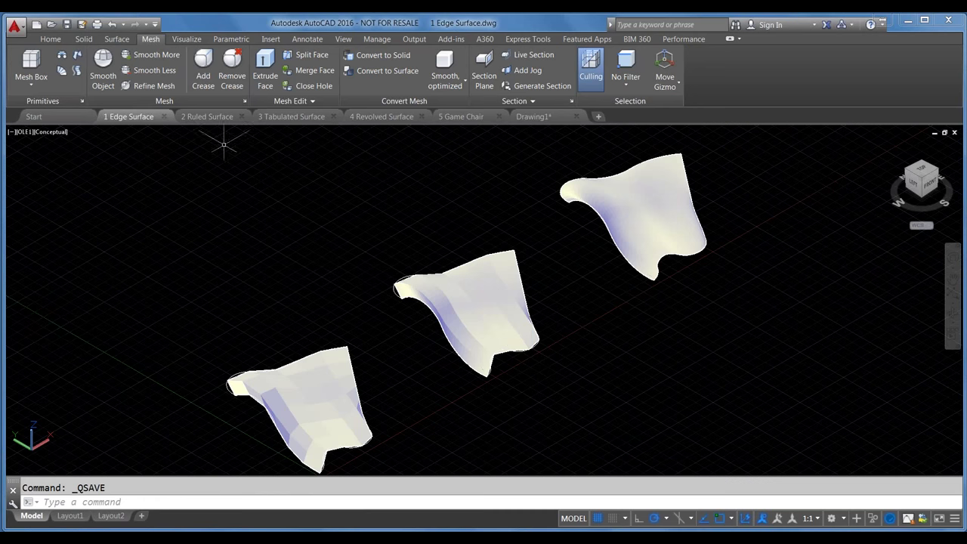
{"action": "left_click", "coordinate": [209, 119]}
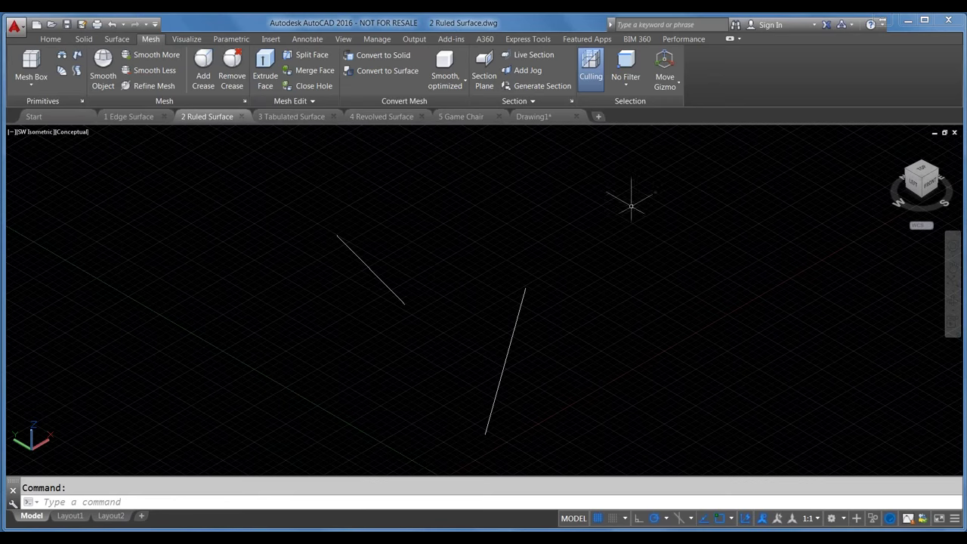
Step: Create a ruled surface mesh with RULESURF between the two separate skewed lines, picking the line farther from the origin first
{"action": "left_click", "coordinate": [929, 182]}
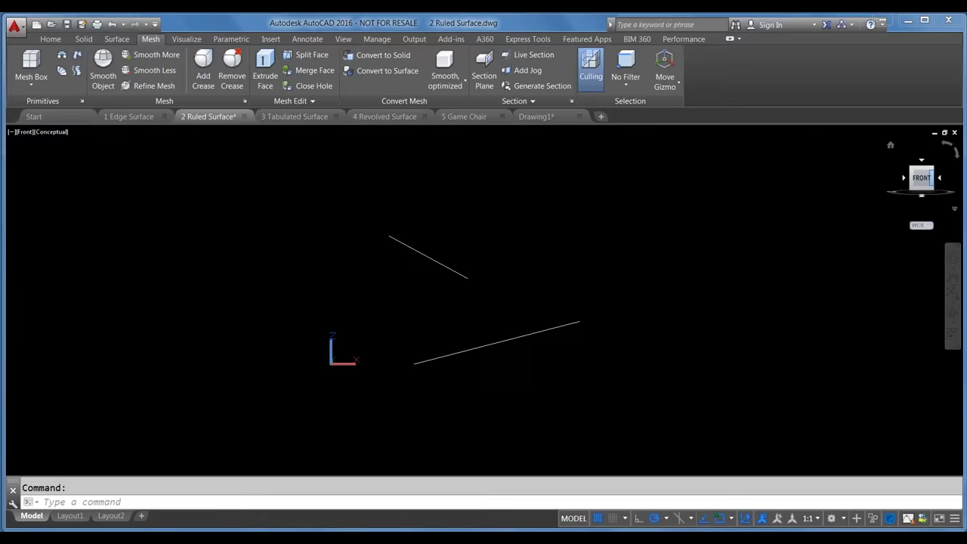
{"action": "left_click", "coordinate": [912, 171]}
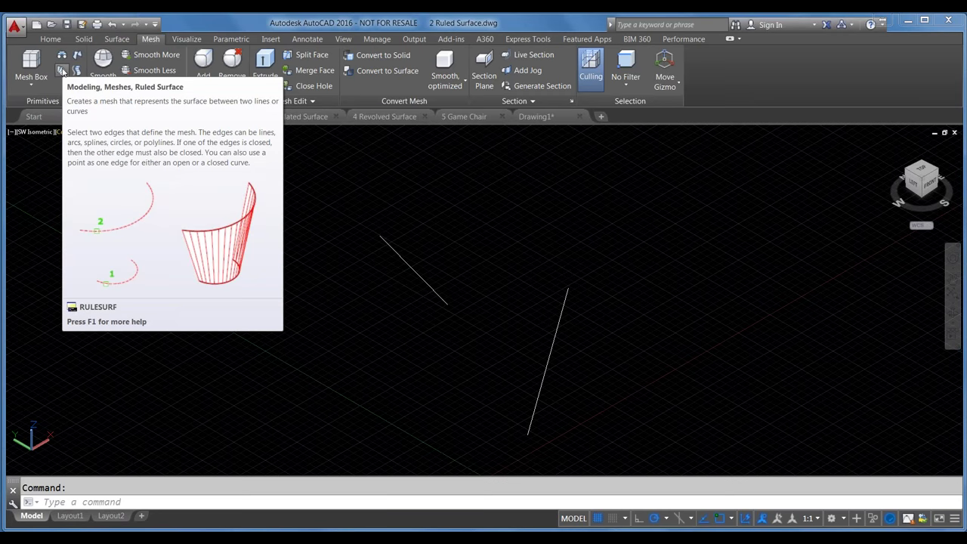
{"action": "left_click", "coordinate": [62, 69]}
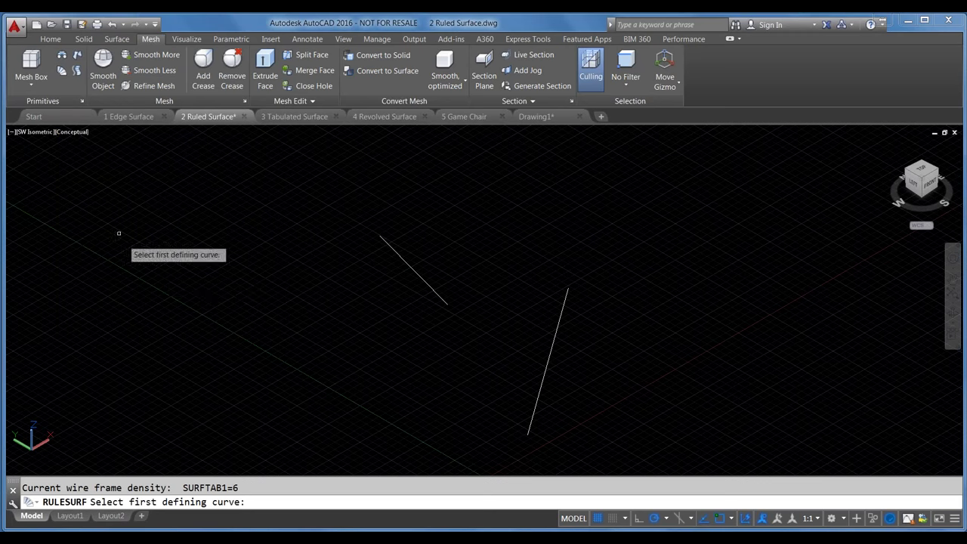
{"action": "left_click", "coordinate": [555, 333]}
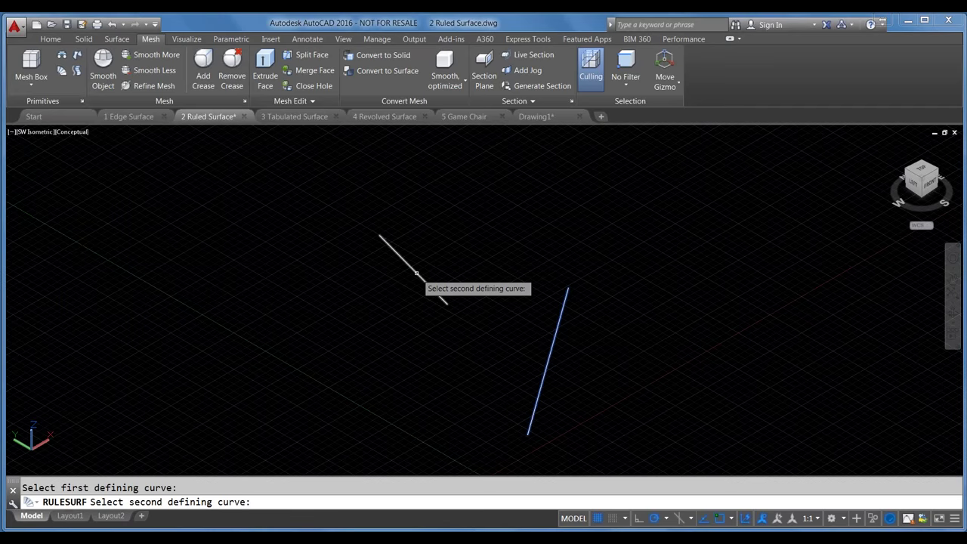
{"action": "left_click", "coordinate": [415, 273]}
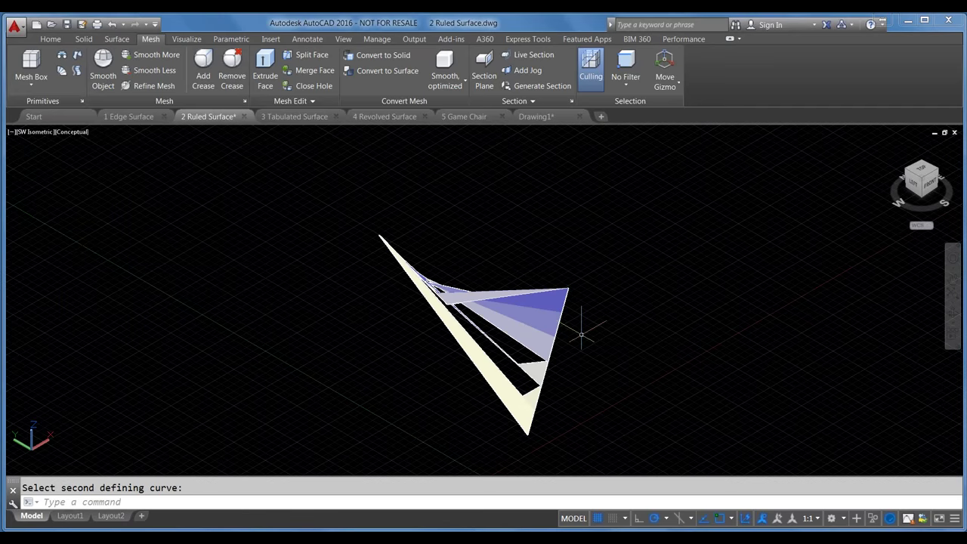
Step: Examine the twisted ruled surface mesh and its faces from the front and close up
{"action": "middle_click_drag", "start_coordinate": [581, 333], "coordinate": [559, 294], "text": "shift"}
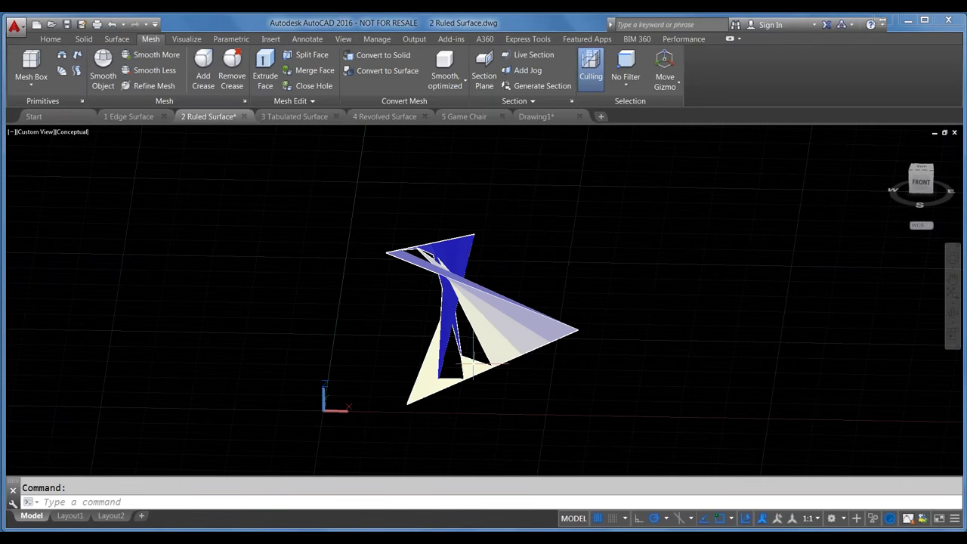
{"action": "scroll", "coordinate": [484, 302], "scroll_direction": "up", "scroll_amount": 2}
{"action": "scroll", "coordinate": [470, 367], "scroll_direction": "up", "scroll_amount": 3}
{"action": "scroll", "coordinate": [469, 367], "scroll_direction": "down", "scroll_amount": 4}
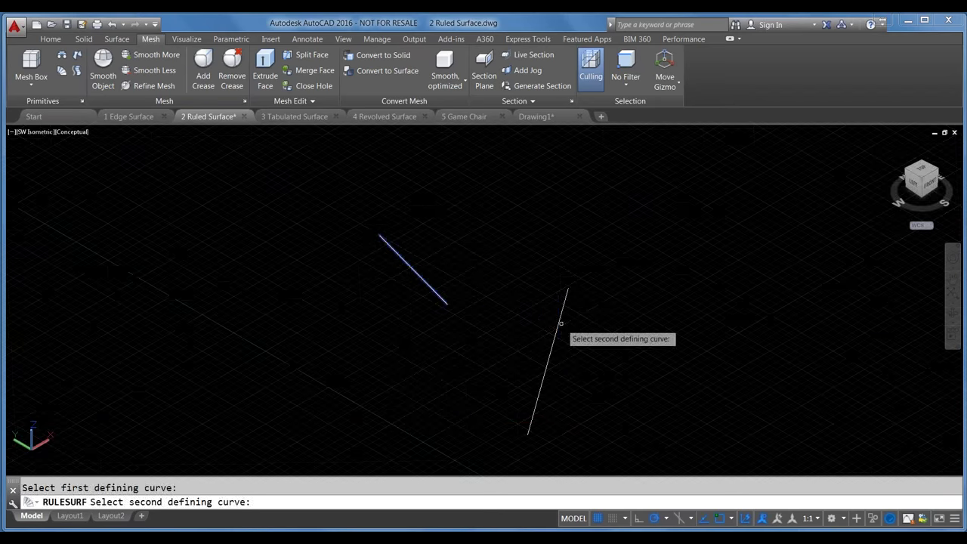
Step: Undo the ruled surface mesh and create it again with RULESURF from the same two lines
{"action": "key", "text": "ctrl+z"}
{"action": "left_click", "coordinate": [62, 69]}
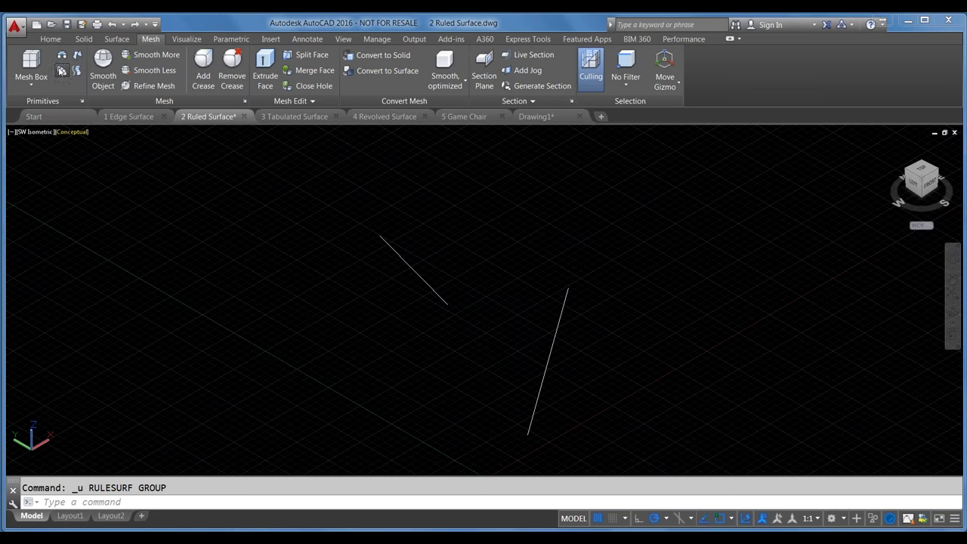
{"action": "left_click", "coordinate": [545, 351]}
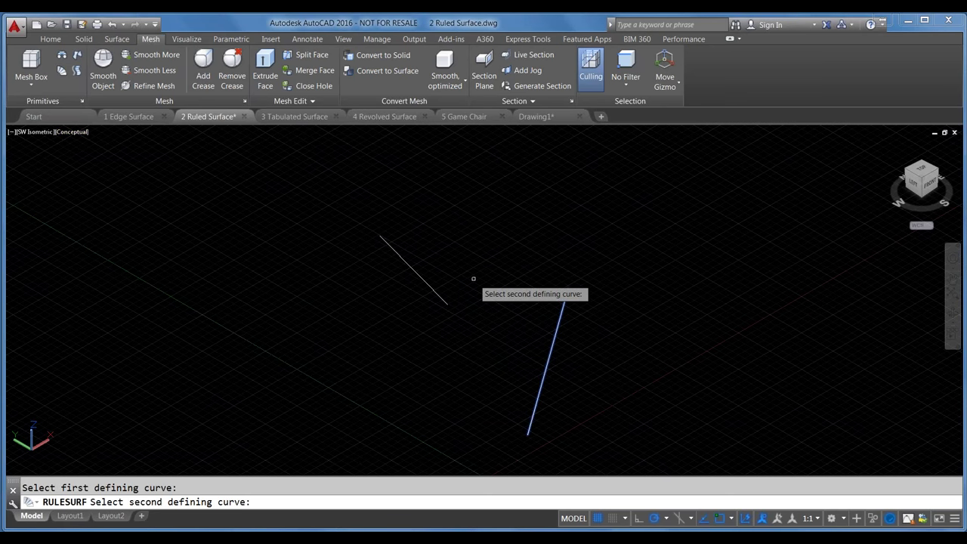
{"action": "left_click", "coordinate": [420, 256]}
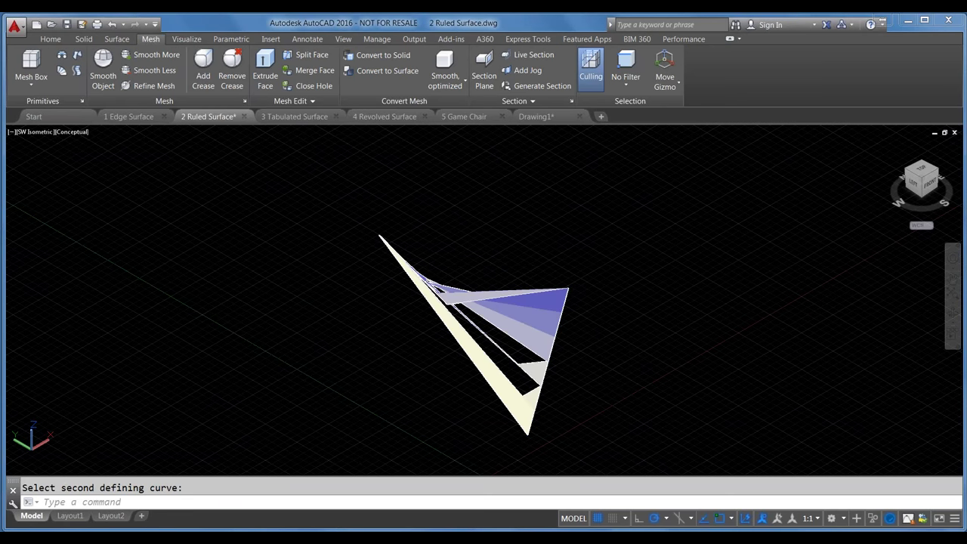
Step: Regenerate the drawing and delete the coarse ruled surface mesh, keeping its two defining lines
{"action": "type", "text": "re"}
{"action": "key", "text": "Return"}
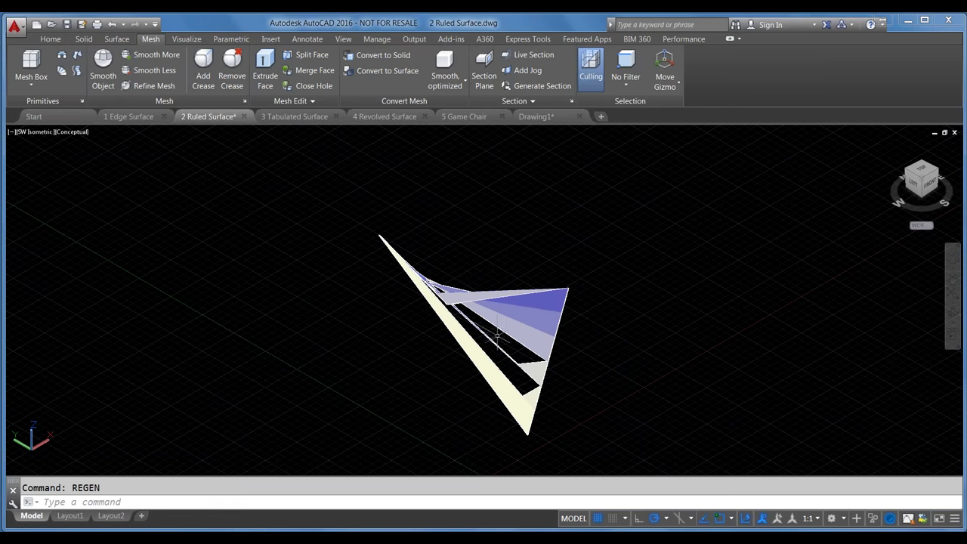
{"action": "left_click", "coordinate": [491, 295]}
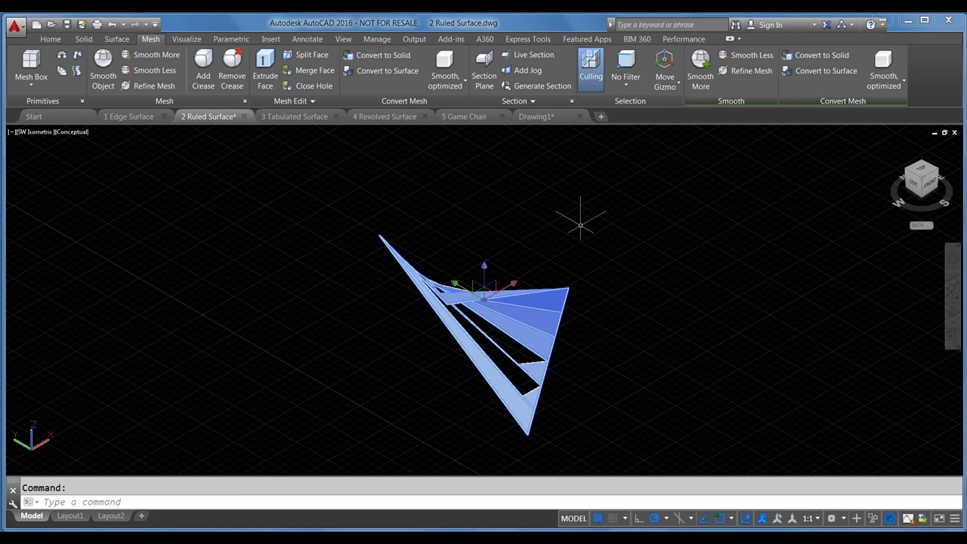
{"action": "key", "text": "Delete"}
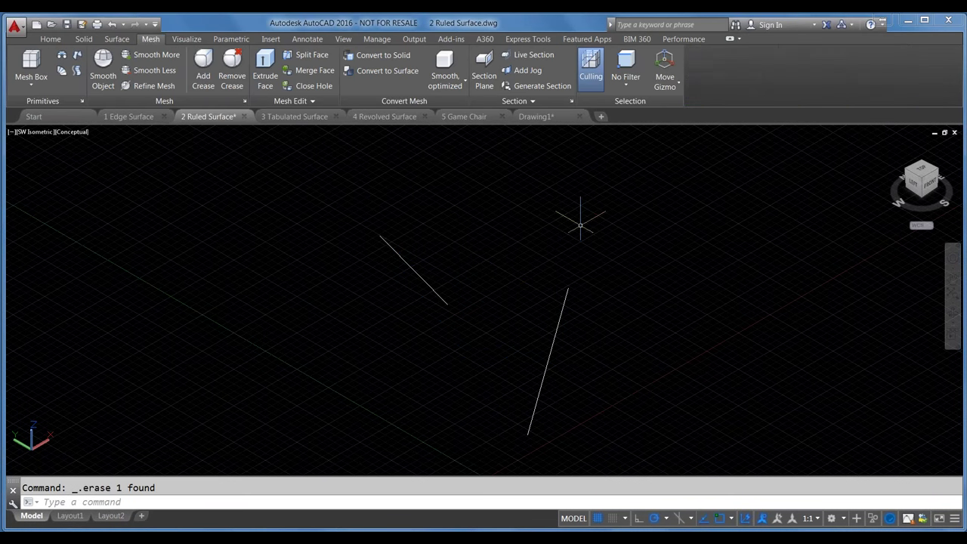
Step: Set the SURFTAB1 mesh density variable to 32
{"action": "type", "text": "tab"}
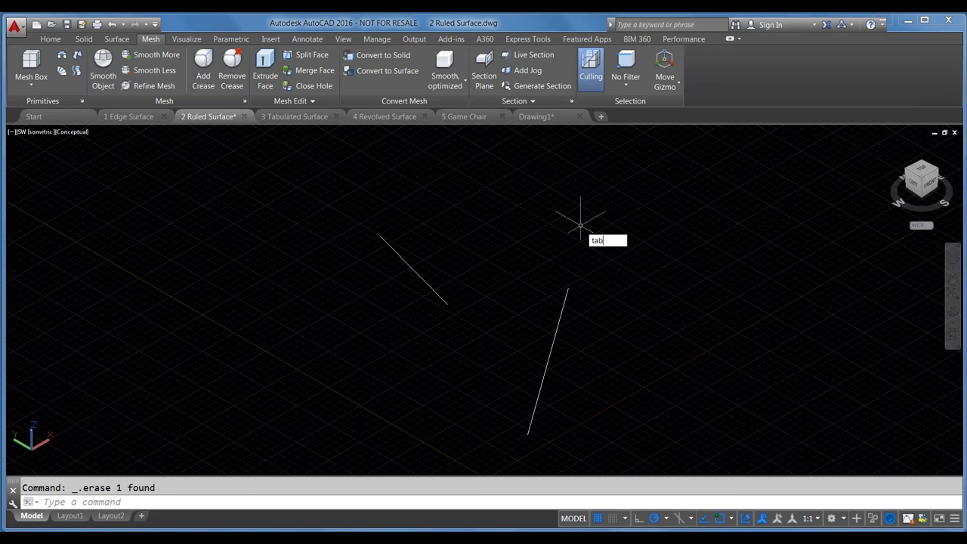
{"action": "key", "text": "BackSpace"}
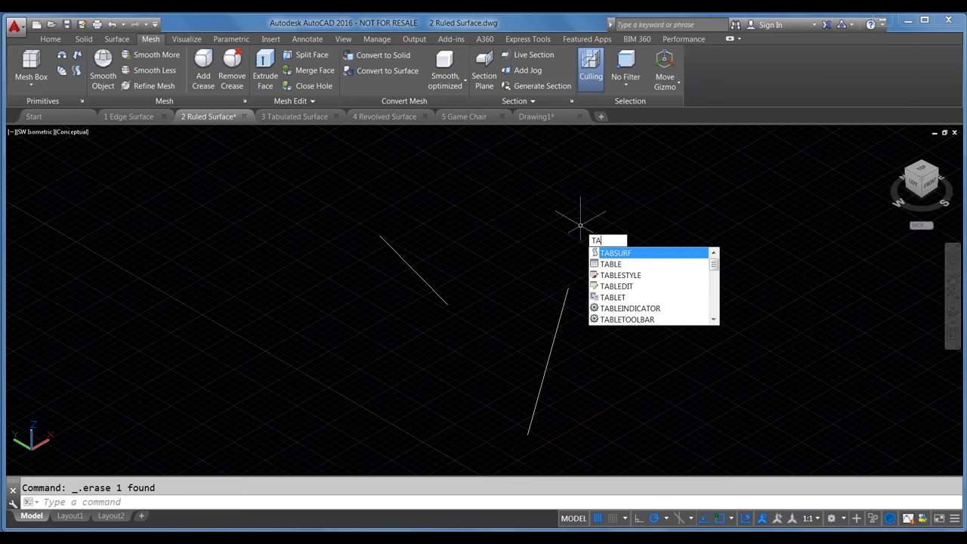
{"action": "type", "text": "b1"}
{"action": "key", "text": "Return"}
{"action": "type", "text": "32"}
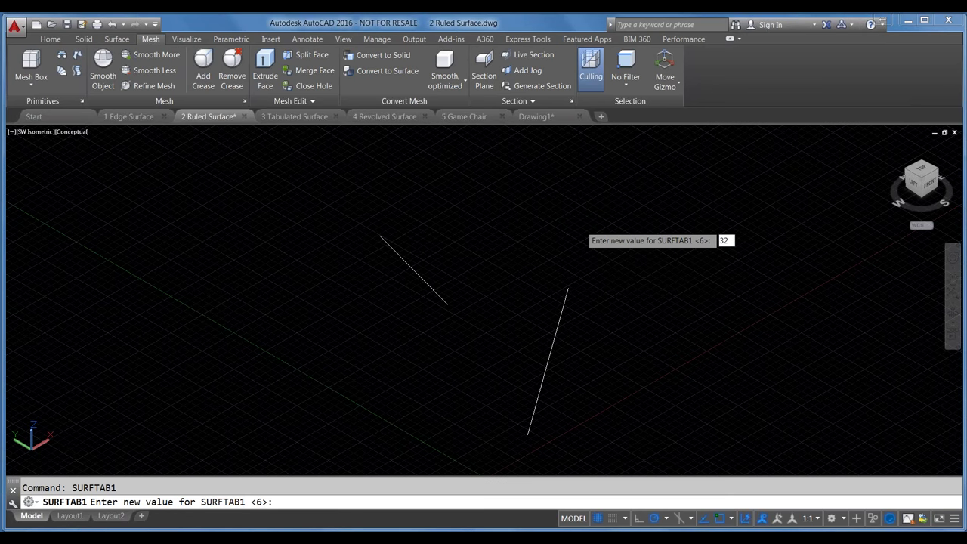
{"action": "key", "text": "Return"}
Step: Call up the SURFTAB2 variable and create a denser ruled surface mesh between the two lines
{"action": "type", "text": "sur"}
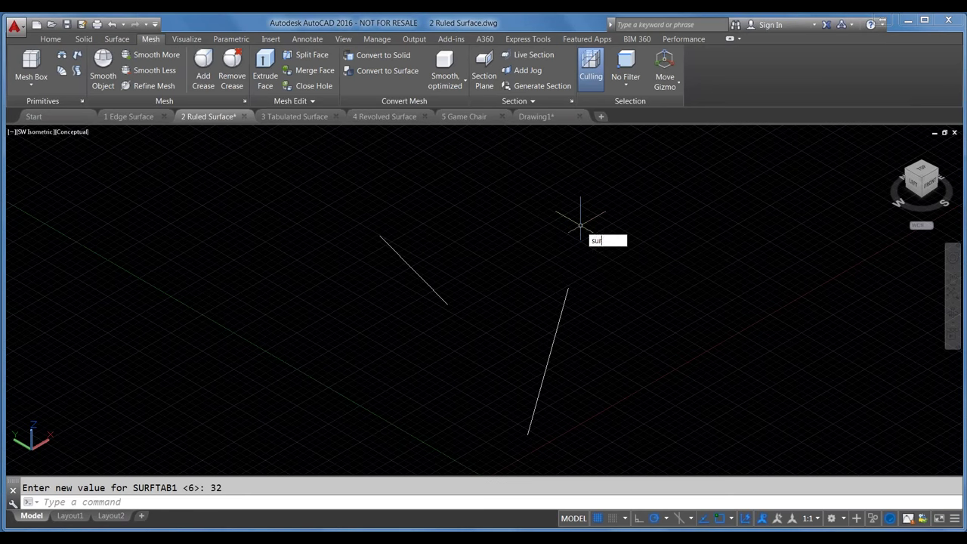
{"action": "type", "text": "f"}
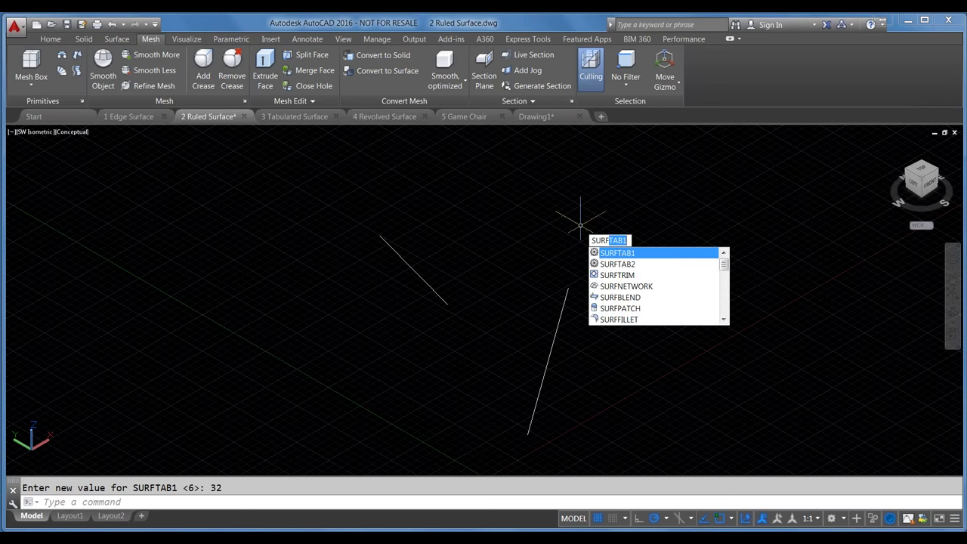
{"action": "key", "text": "Down"}
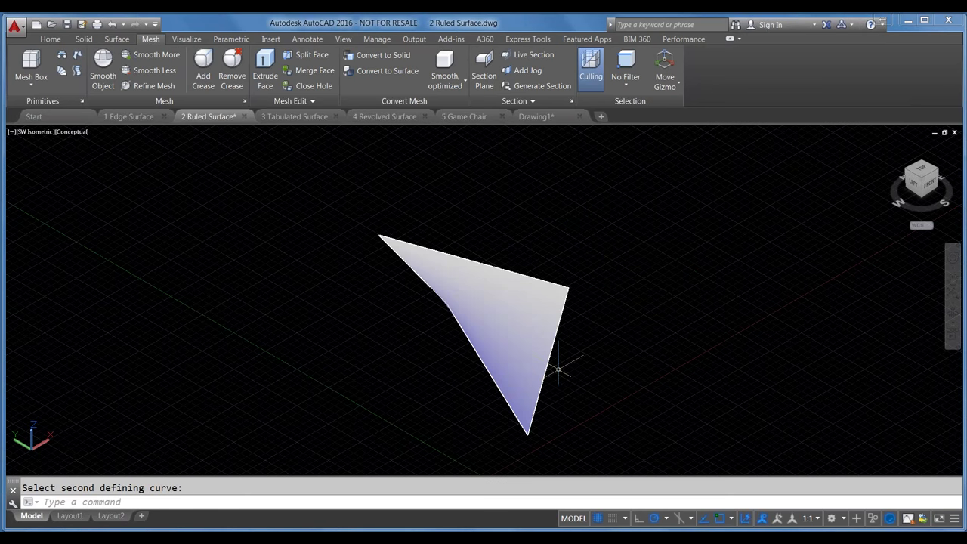
Step: Examine the smoothness and face divisions of the dense ruled surface mesh from several angles
{"action": "middle_click_drag", "start_coordinate": [557, 368], "coordinate": [557, 368]}
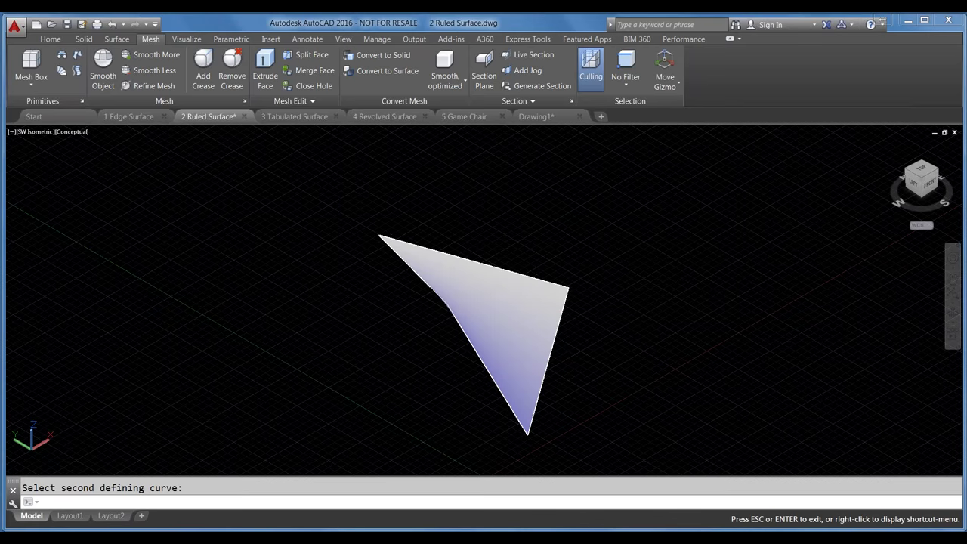
{"action": "middle_click_drag", "start_coordinate": [557, 369], "coordinate": [548, 384], "text": "shift"}
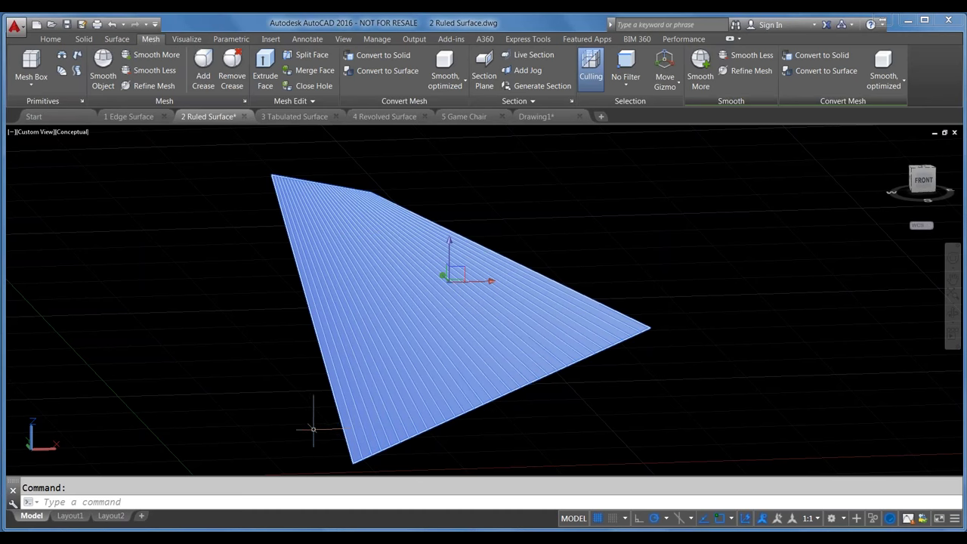
{"action": "middle_click_drag", "start_coordinate": [319, 416], "coordinate": [319, 416], "text": "shift"}
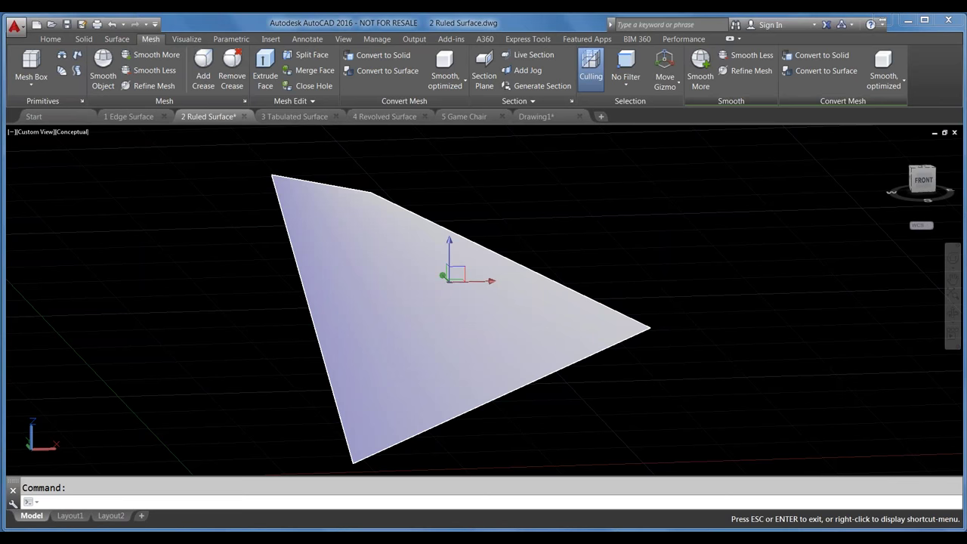
{"action": "middle_click_drag", "start_coordinate": [319, 416], "coordinate": [536, 353], "text": "shift"}
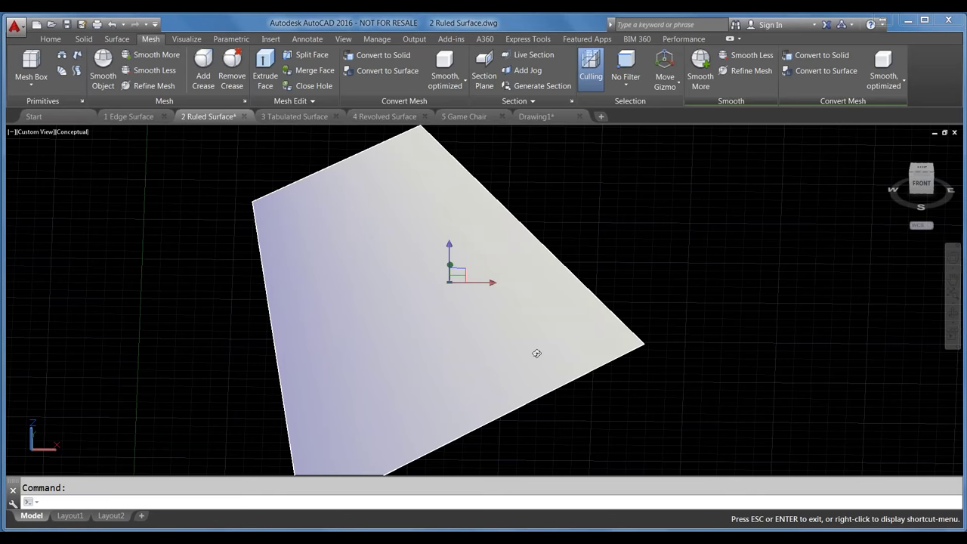
{"action": "middle_click_drag", "start_coordinate": [537, 353], "coordinate": [580, 372], "text": "shift"}
{"action": "key", "text": "Escape"}
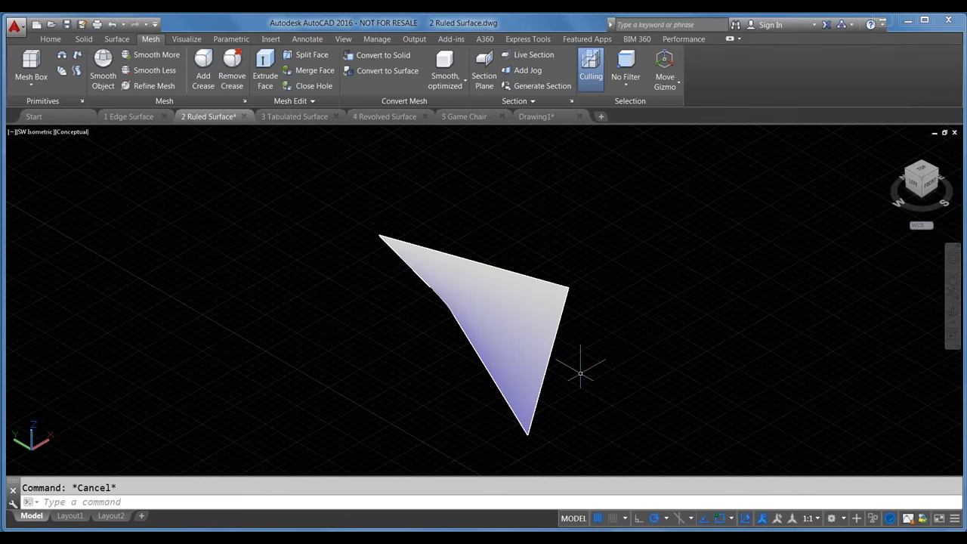
Step: Switch to the 3 Tabulated Surface drawing and inspect its wavy path curve and straight direction line
{"action": "left_click", "coordinate": [309, 118]}
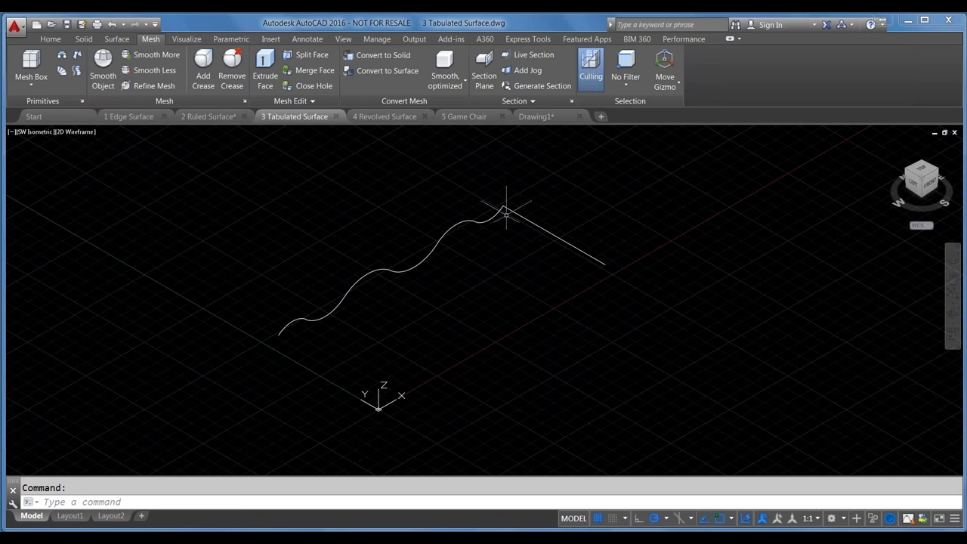
{"action": "left_click", "coordinate": [474, 223]}
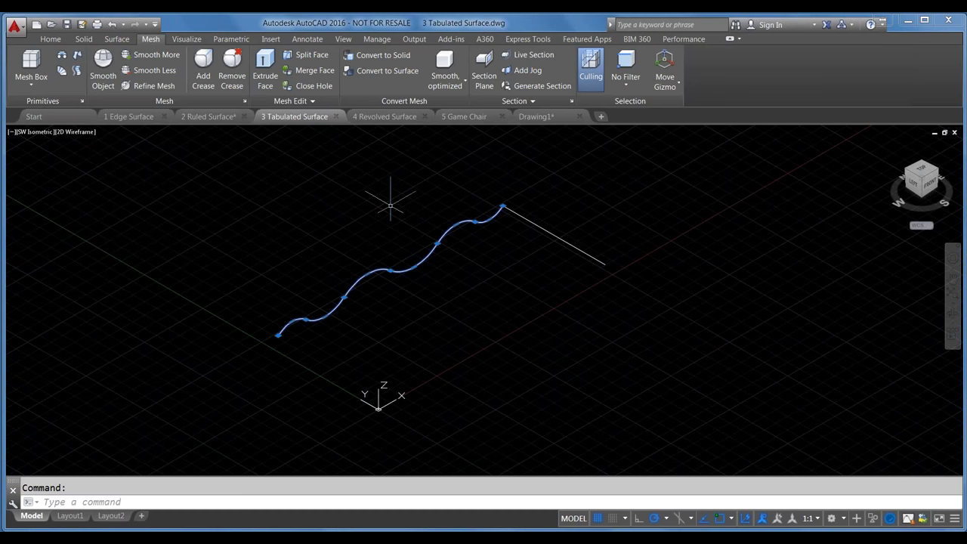
{"action": "key", "text": "Escape"}
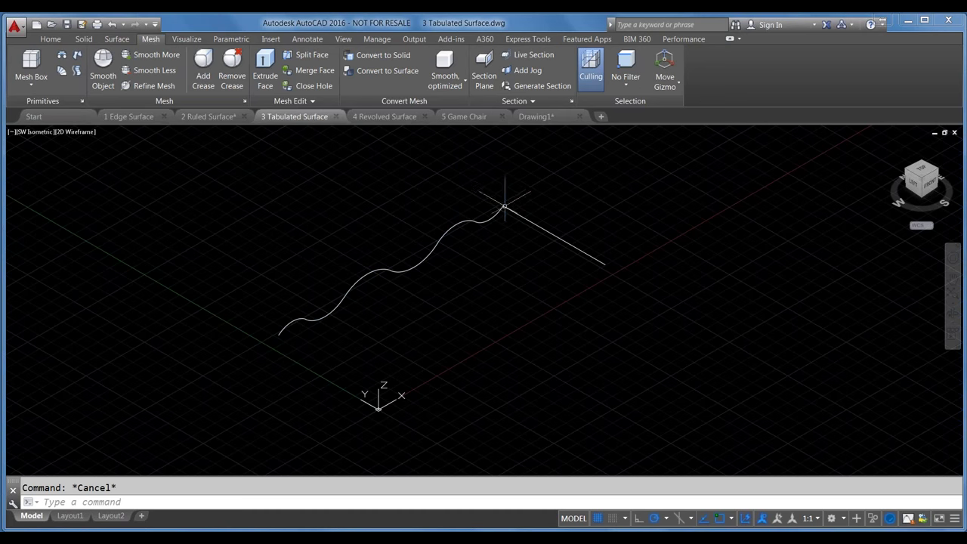
{"action": "left_click", "coordinate": [560, 238]}
{"action": "key", "text": "Escape"}
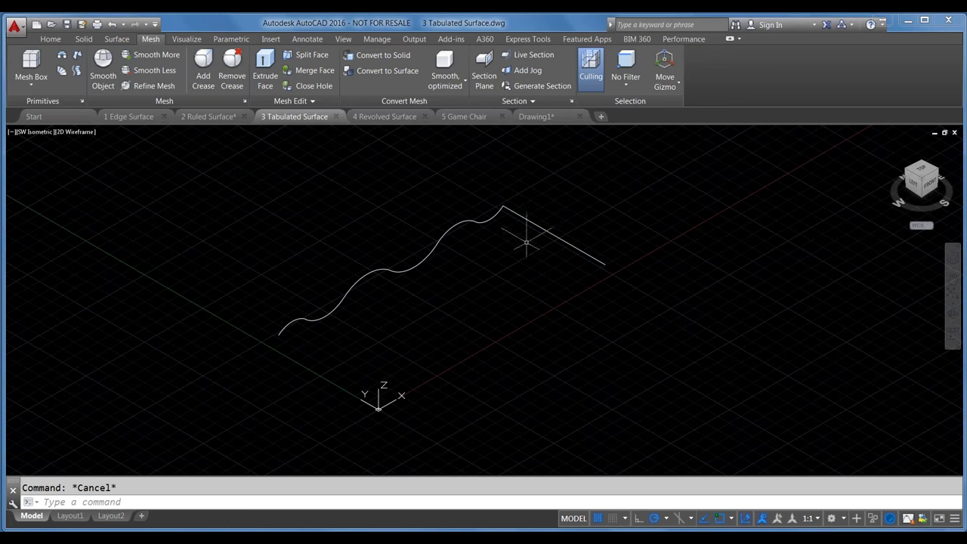
Step: Create a tabulated surface mesh with TABSURF, using the wavy curve as path and the straight line as direction vector
{"action": "left_click", "coordinate": [76, 71]}
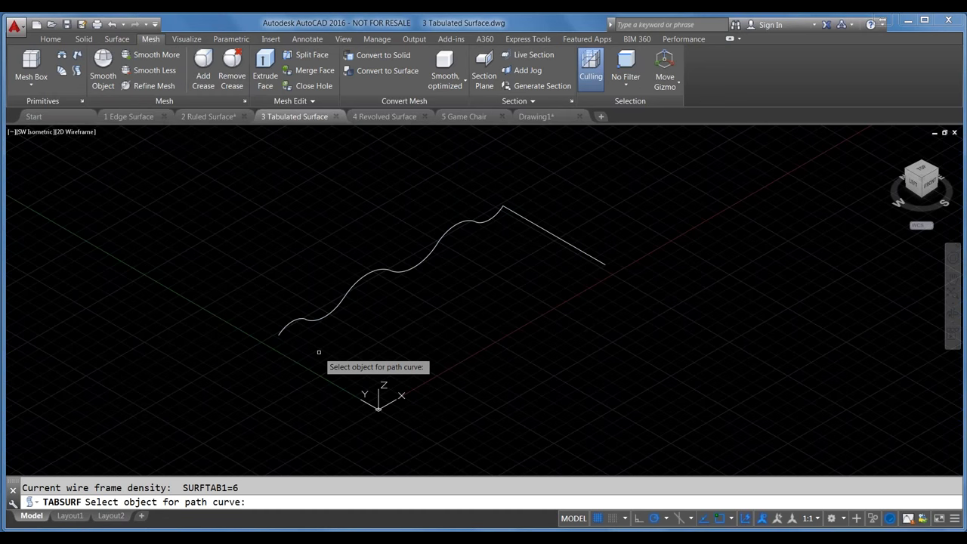
{"action": "left_click", "coordinate": [479, 222]}
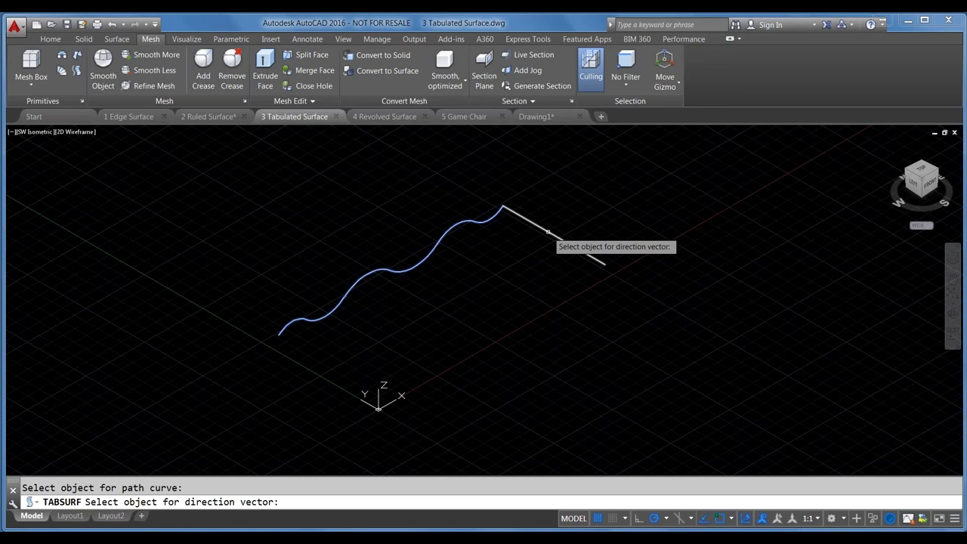
{"action": "left_click", "coordinate": [548, 231]}
{"action": "left_click", "coordinate": [443, 324]}
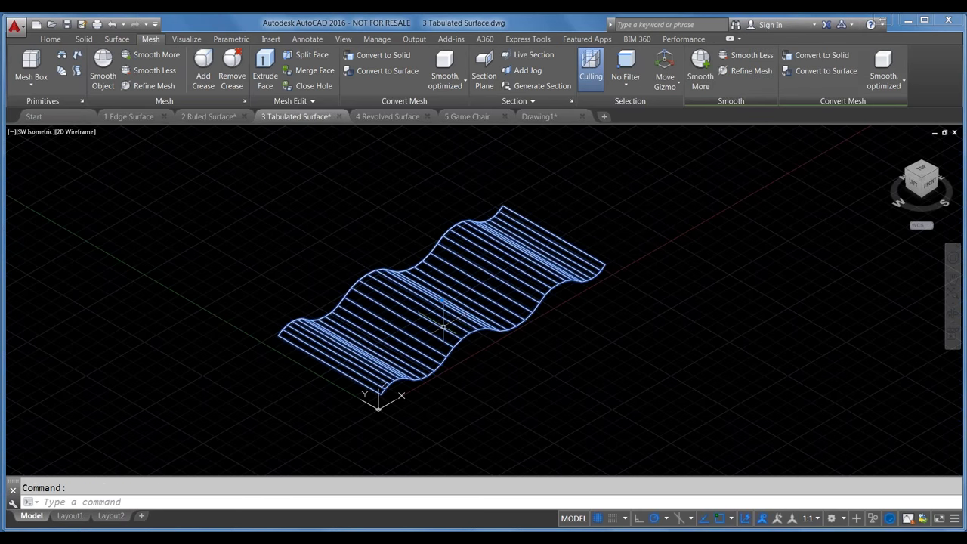
{"action": "key", "text": "Escape"}
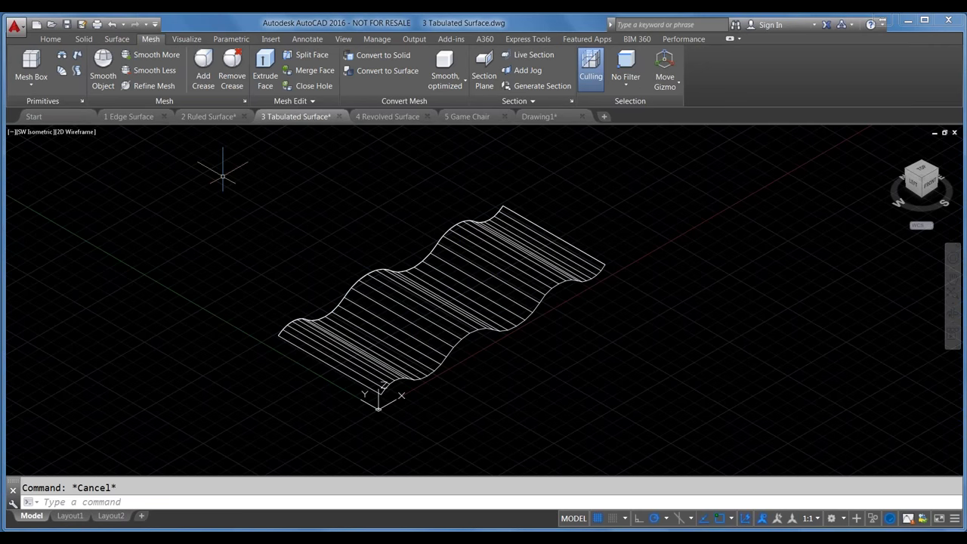
Step: Switch to the 4 Revolved Surface drawing and inspect the straight axis line beside the curved profile
{"action": "left_click", "coordinate": [394, 117]}
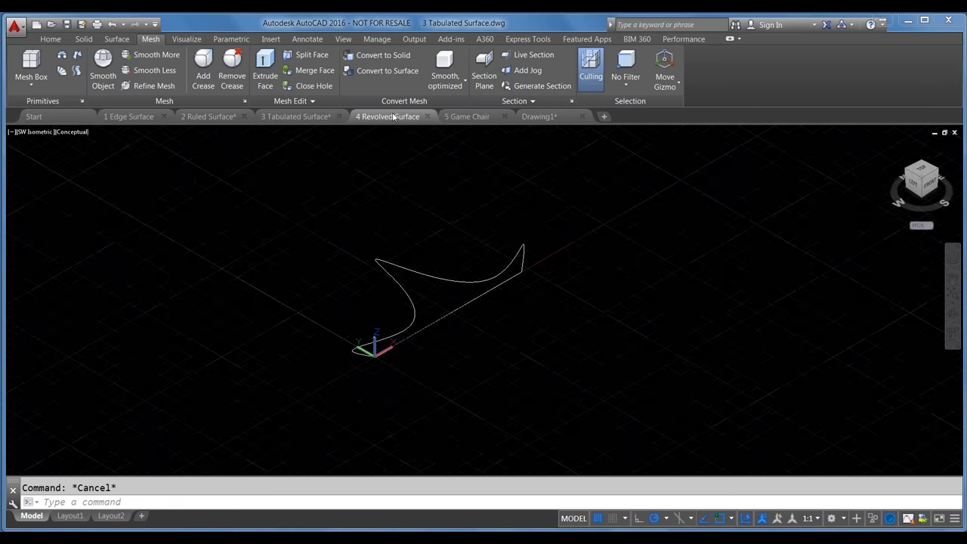
{"action": "key", "text": "Escape"}
{"action": "left_click", "coordinate": [647, 303]}
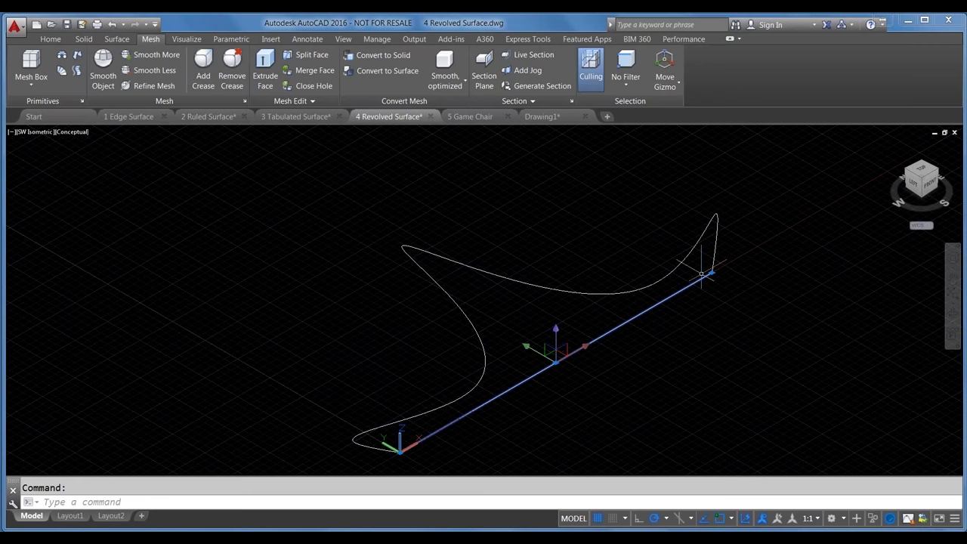
{"action": "key", "text": "Escape"}
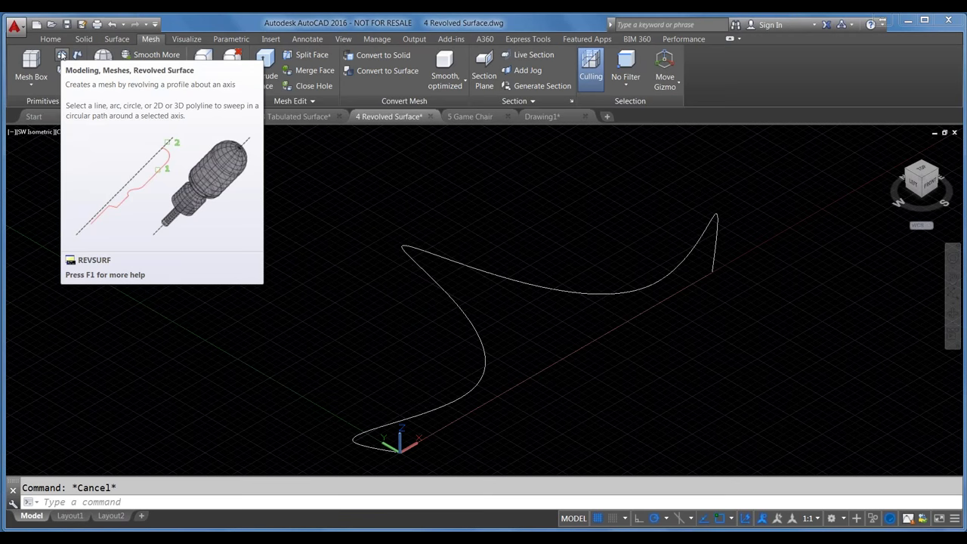
Step: Create a revolved surface mesh with REVSURF from the curved profile about the straight line, with start angle 0 and included angle 360
{"action": "left_click", "coordinate": [62, 55]}
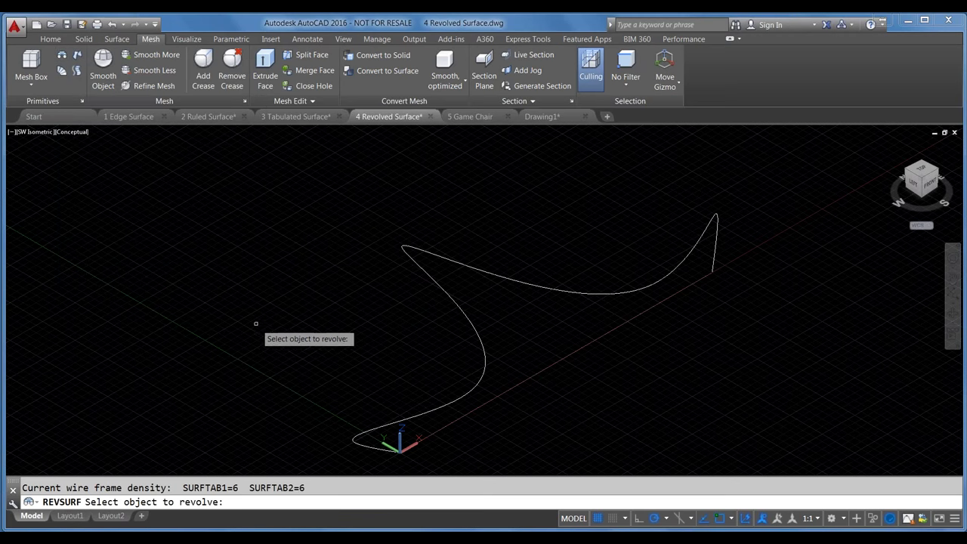
{"action": "left_click", "coordinate": [475, 330]}
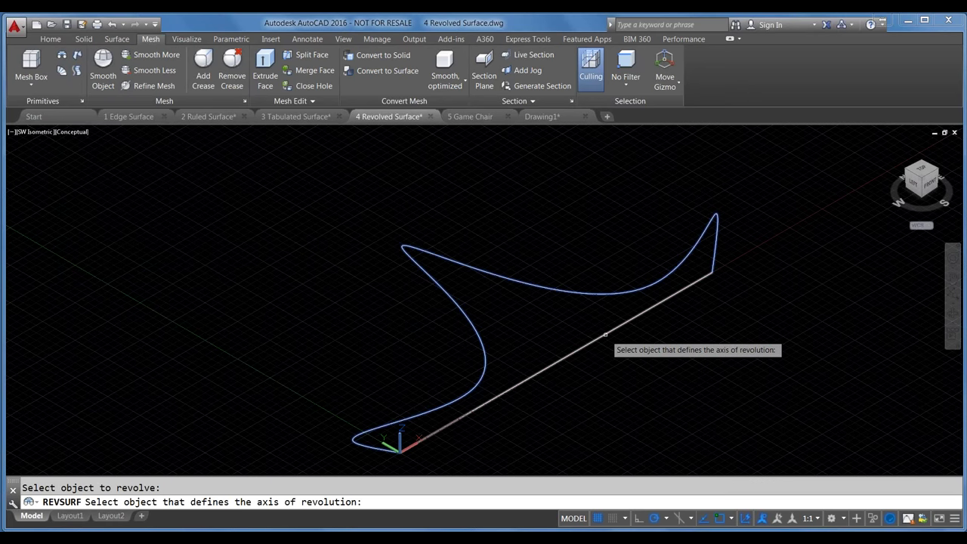
{"action": "left_click", "coordinate": [605, 335]}
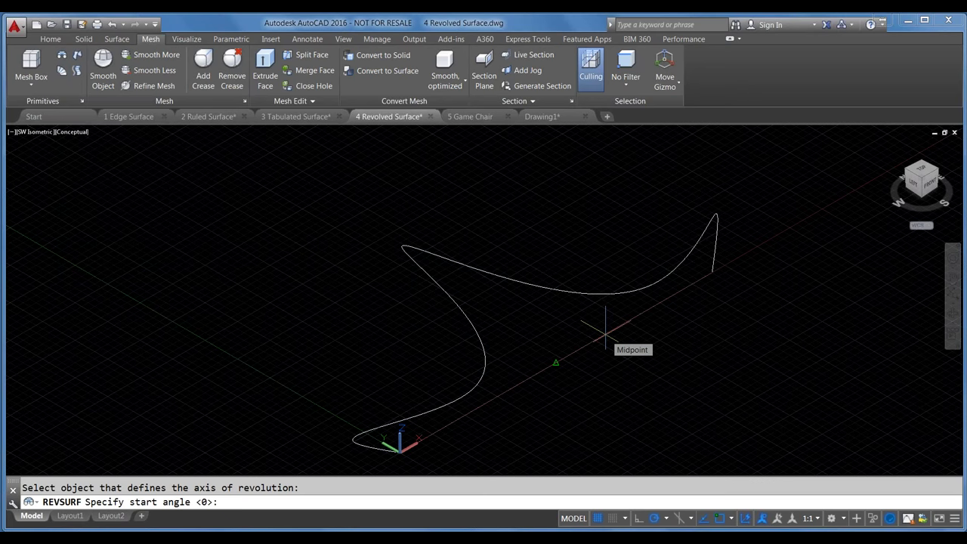
{"action": "key", "text": "Return"}
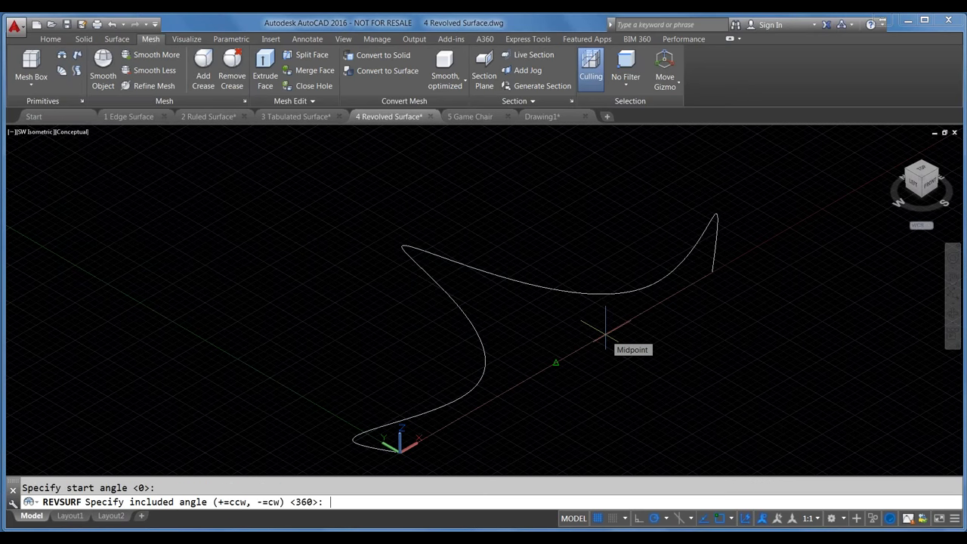
{"action": "scroll", "coordinate": [609, 294], "scroll_direction": "down", "scroll_amount": 4}
{"action": "scroll", "coordinate": [620, 309], "scroll_direction": "up", "scroll_amount": 2}
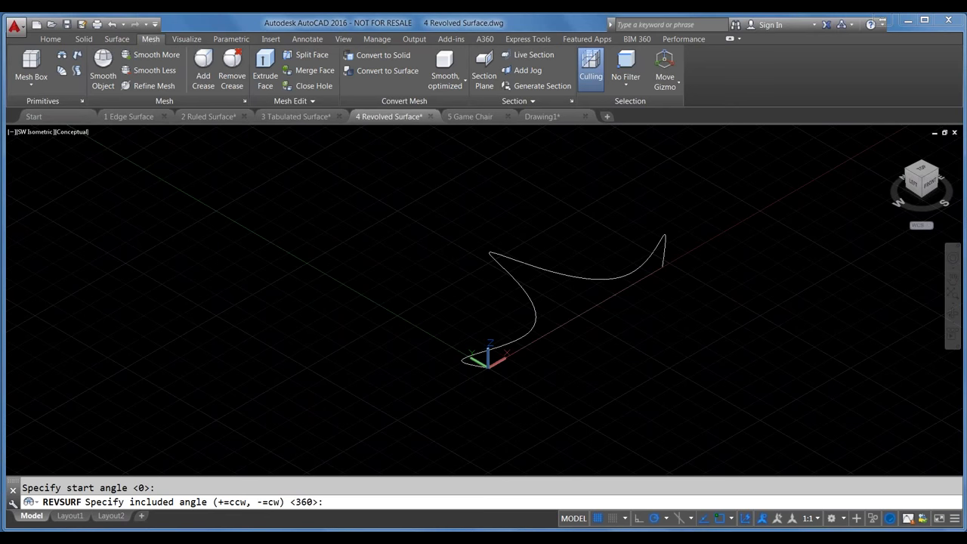
{"action": "key", "text": "Return"}
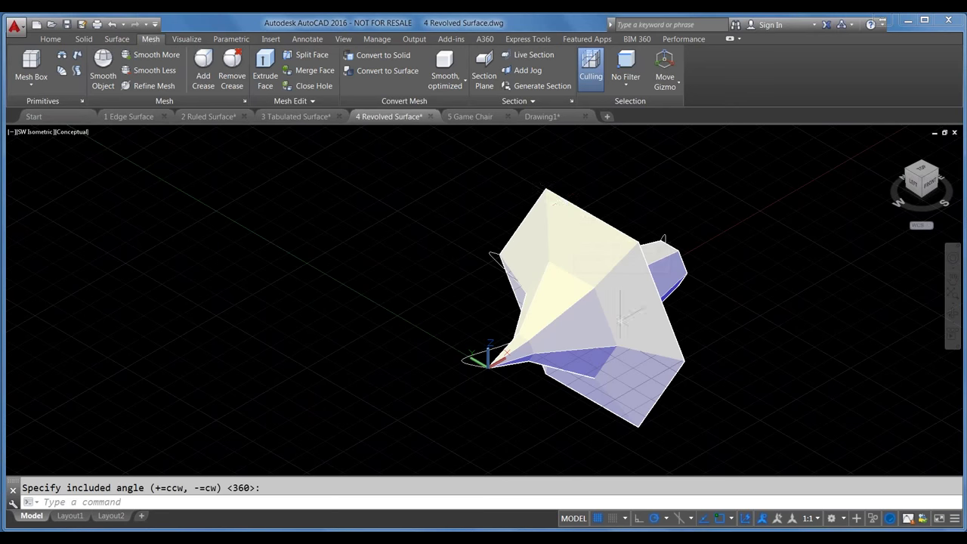
{"action": "left_click", "coordinate": [547, 213]}
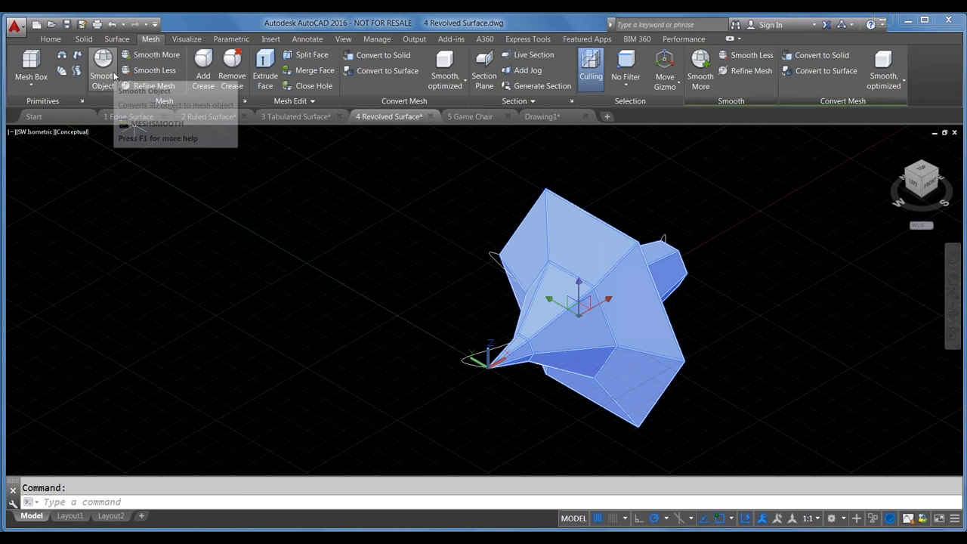
{"action": "left_click", "coordinate": [114, 75]}
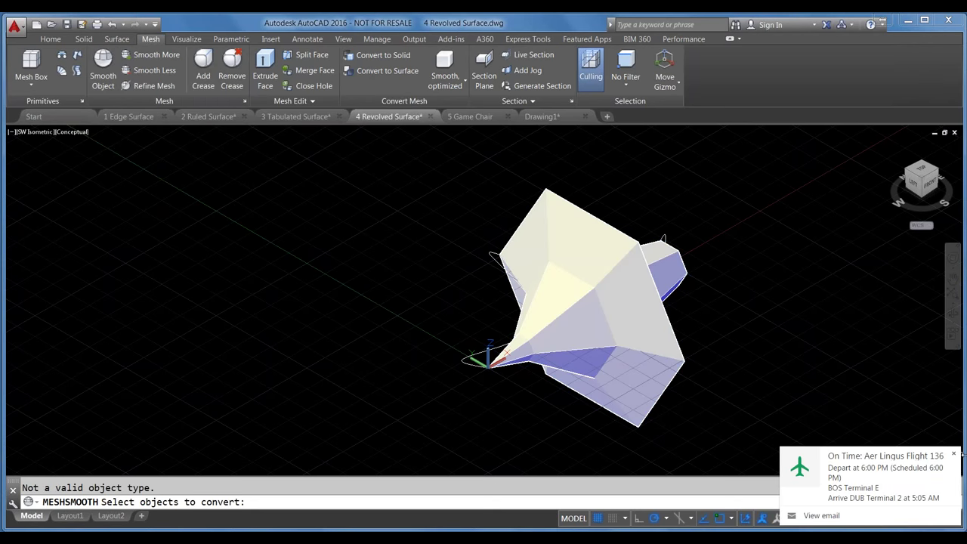
{"action": "left_click", "coordinate": [953, 454]}
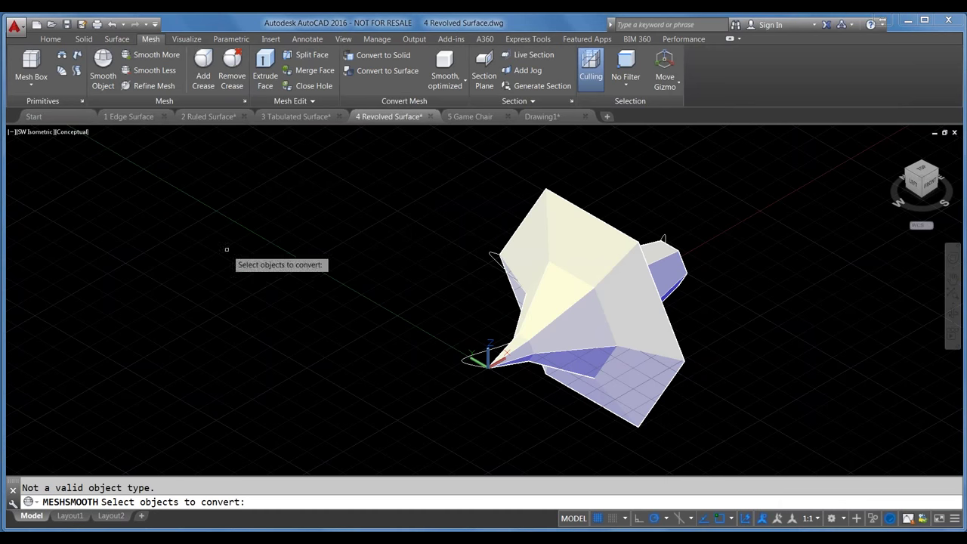
{"action": "key", "text": "Escape"}
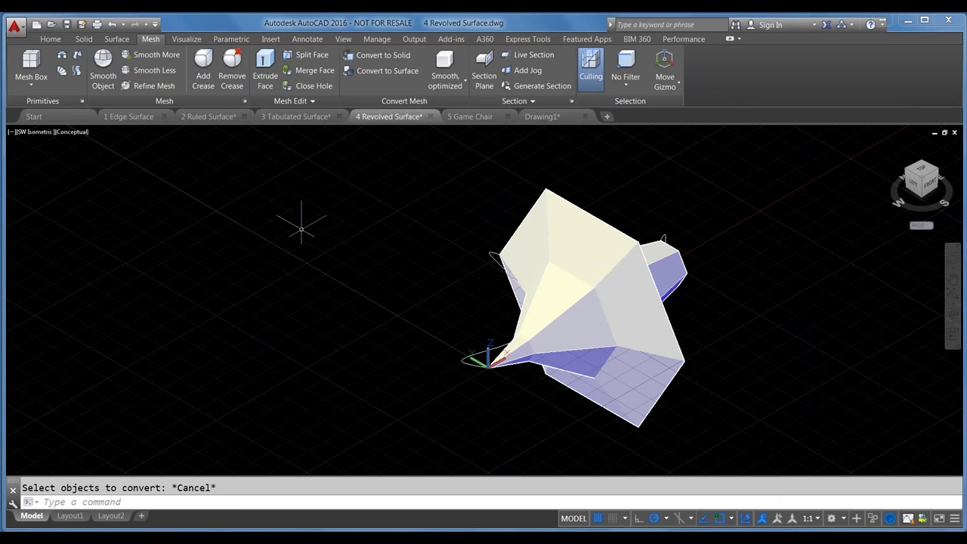
Step: Increase the smoothness of the revolved mesh by three levels
{"action": "left_click", "coordinate": [617, 232]}
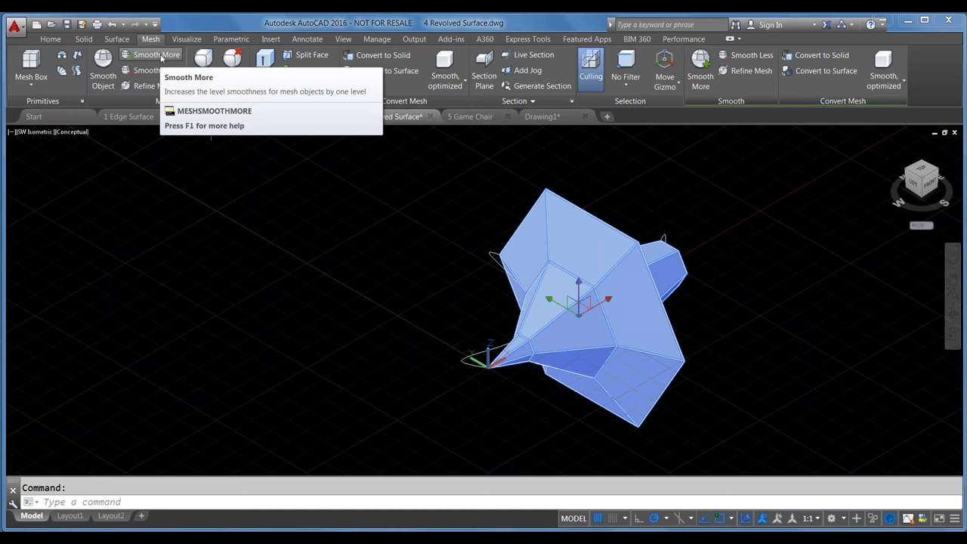
{"action": "left_click", "coordinate": [156, 54]}
{"action": "left_click", "coordinate": [157, 55]}
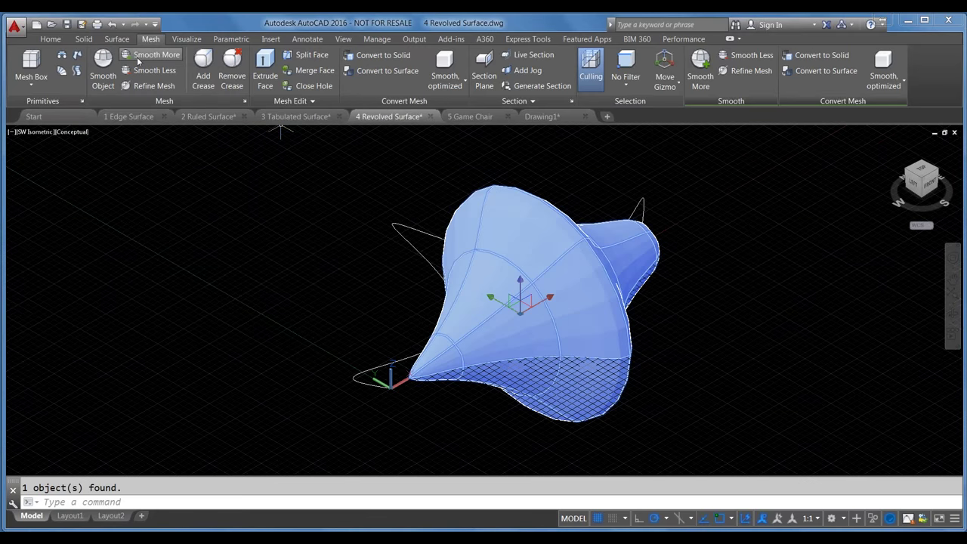
{"action": "left_click", "coordinate": [157, 55]}
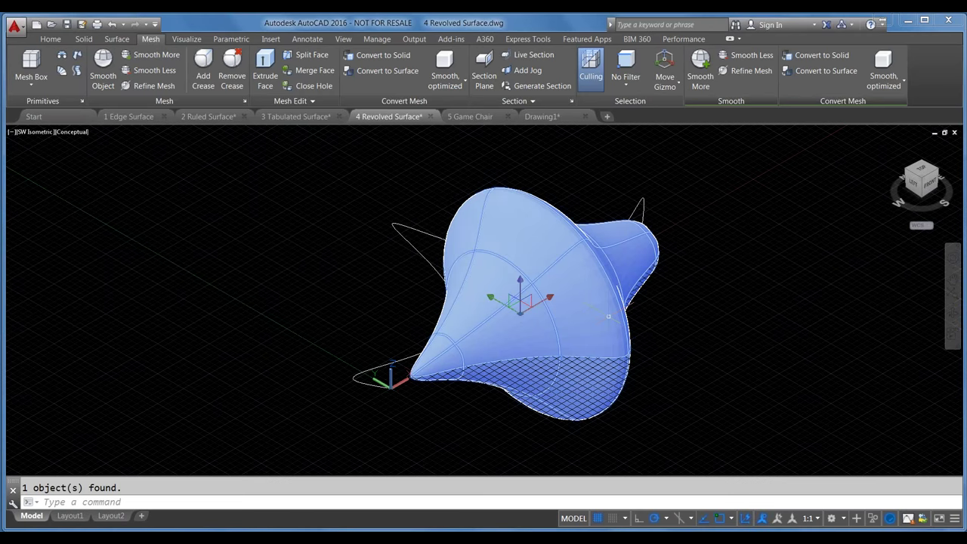
{"action": "scroll", "coordinate": [608, 316], "scroll_direction": "up", "scroll_amount": 2}
{"action": "key", "text": "Escape"}
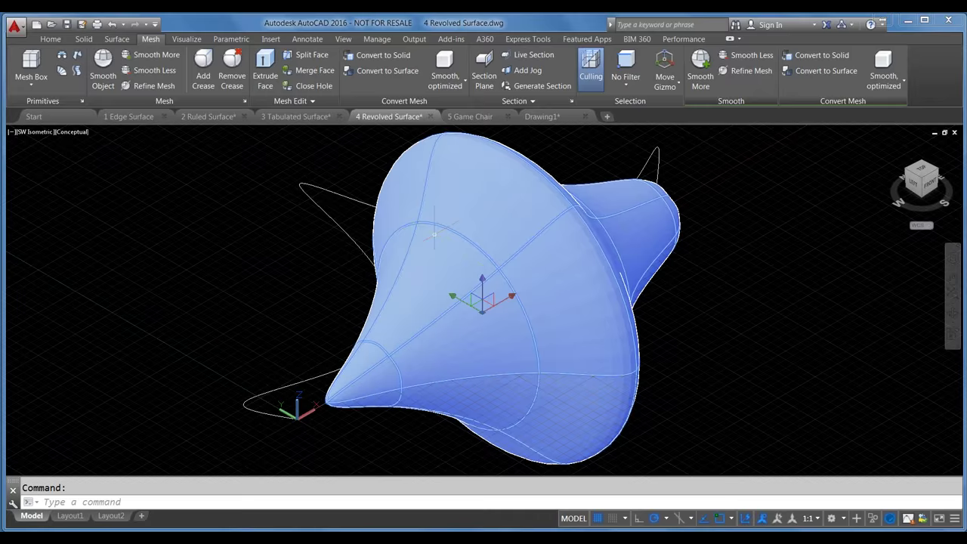
Step: Set the subobject filter to Face and refine only the upper face beside the revolved mesh's wide rim
{"action": "left_click", "coordinate": [633, 89]}
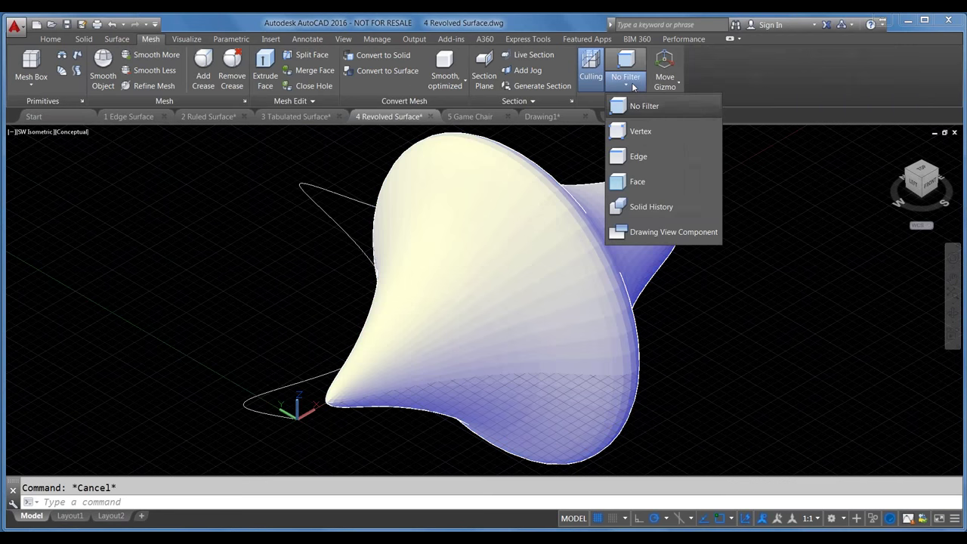
{"action": "left_click", "coordinate": [646, 177]}
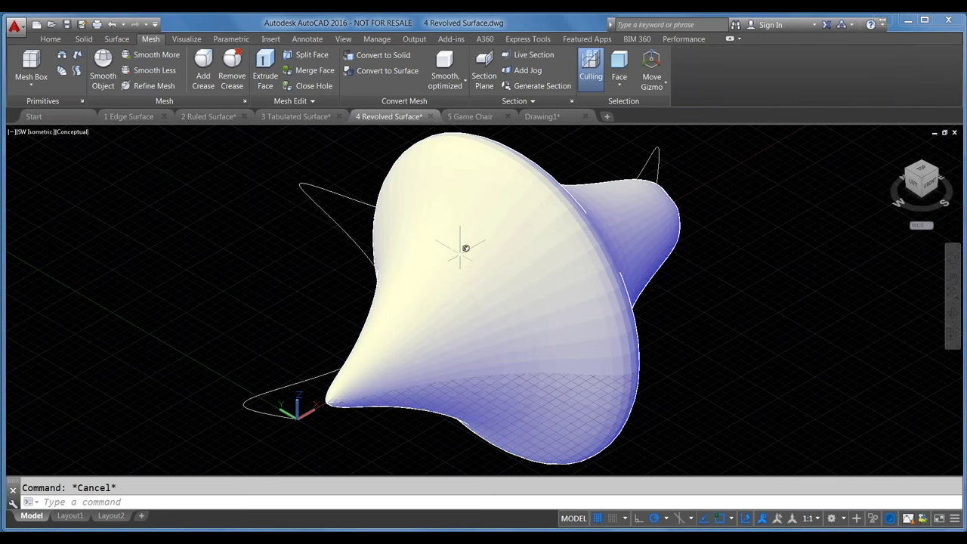
{"action": "left_click", "coordinate": [422, 276]}
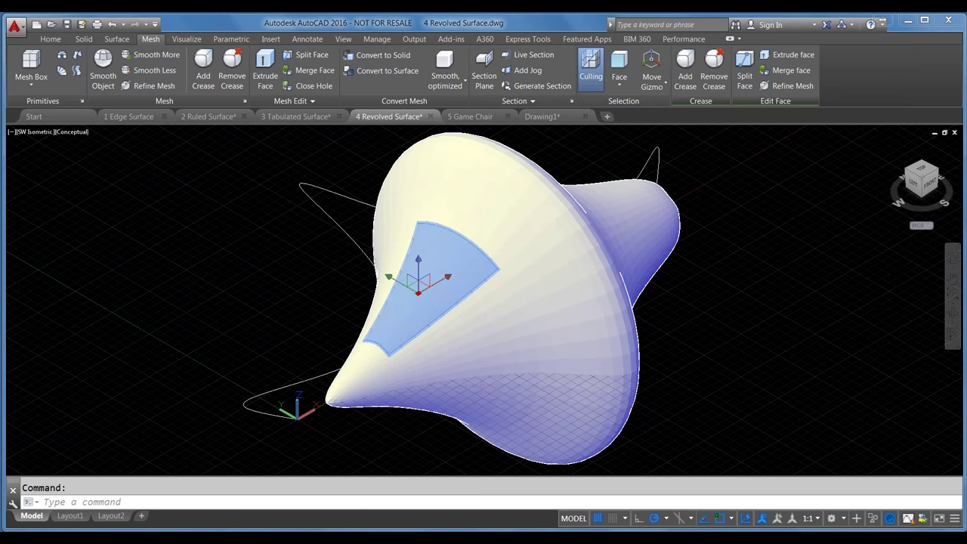
{"action": "left_click", "coordinate": [491, 185]}
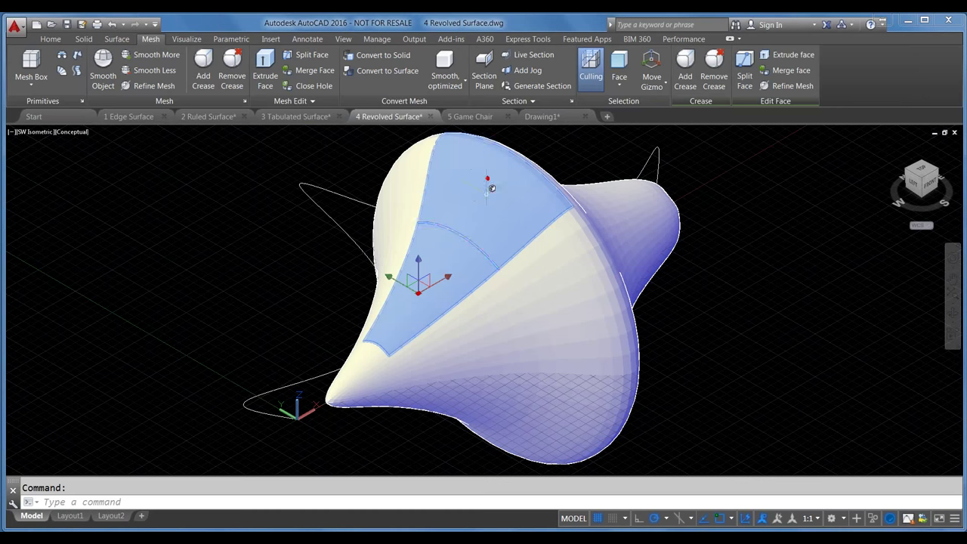
{"action": "left_click", "coordinate": [153, 86]}
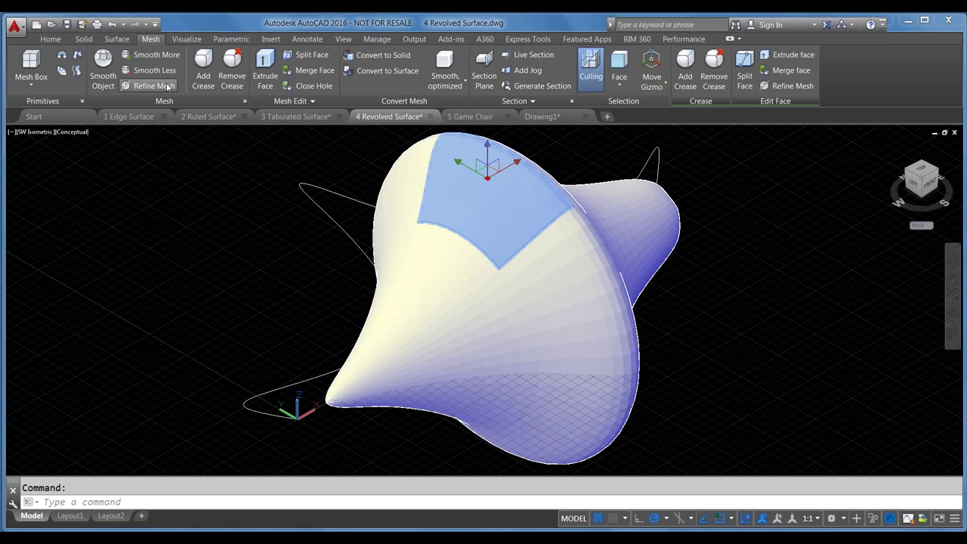
{"action": "left_click", "coordinate": [168, 87]}
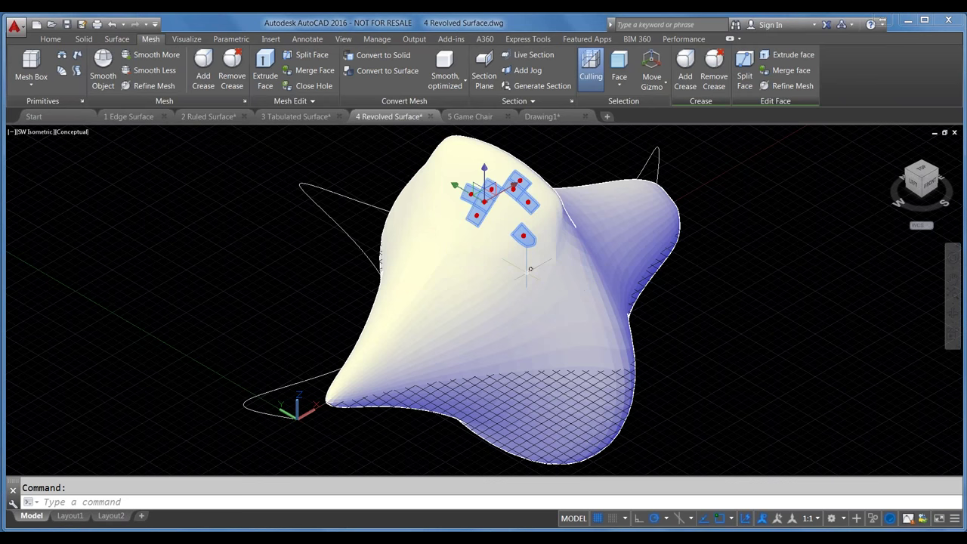
Step: Undo the face refinement and set the subobject selection back to No Filter
{"action": "key", "text": "ctrl+z"}
{"action": "key", "text": "ctrl+z"}
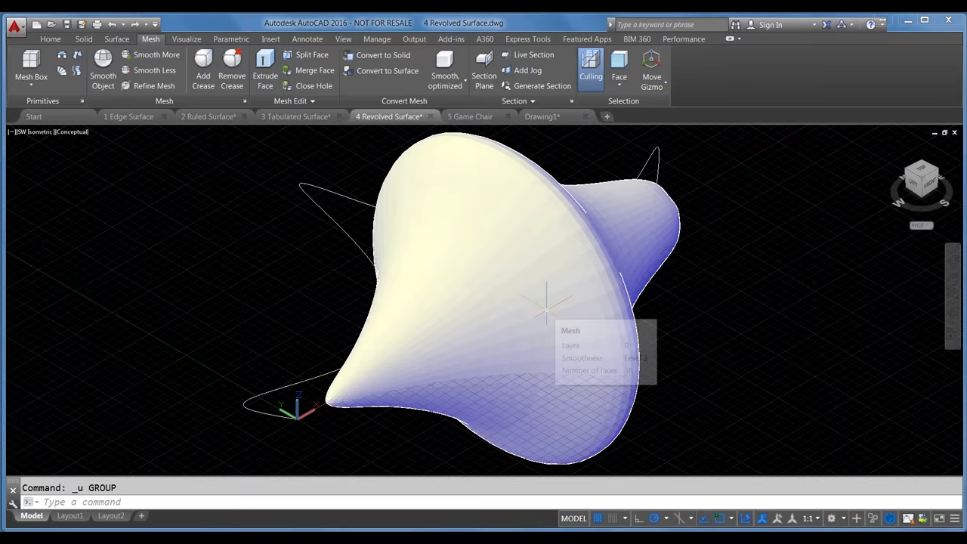
{"action": "left_click", "coordinate": [618, 76]}
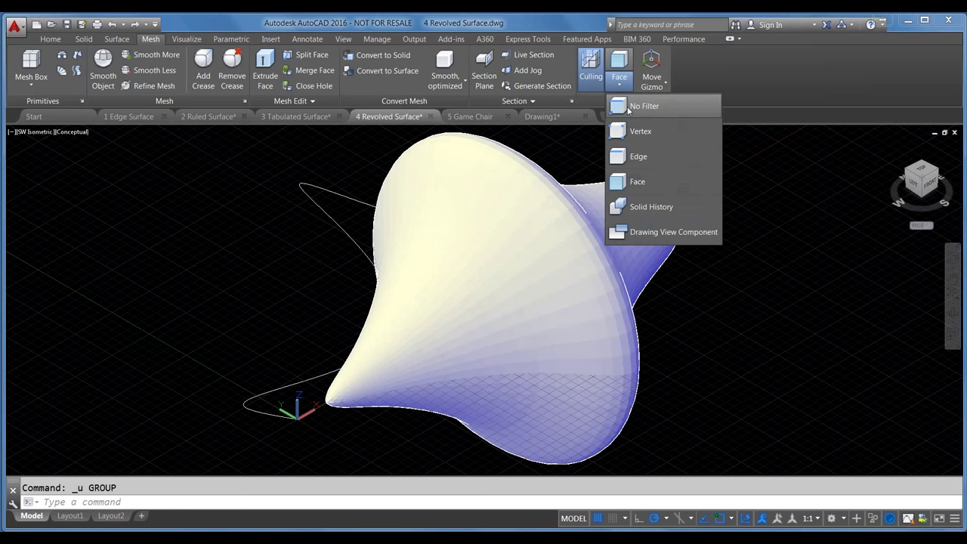
{"action": "left_click", "coordinate": [632, 102]}
Step: Refine the entire smoothed revolved mesh into denser faces
{"action": "left_click", "coordinate": [477, 175]}
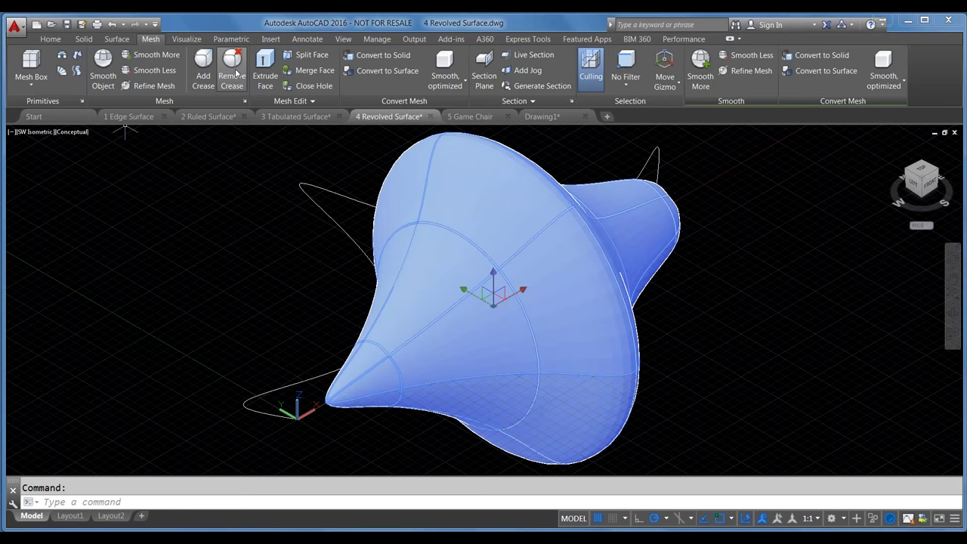
{"action": "left_click", "coordinate": [139, 89]}
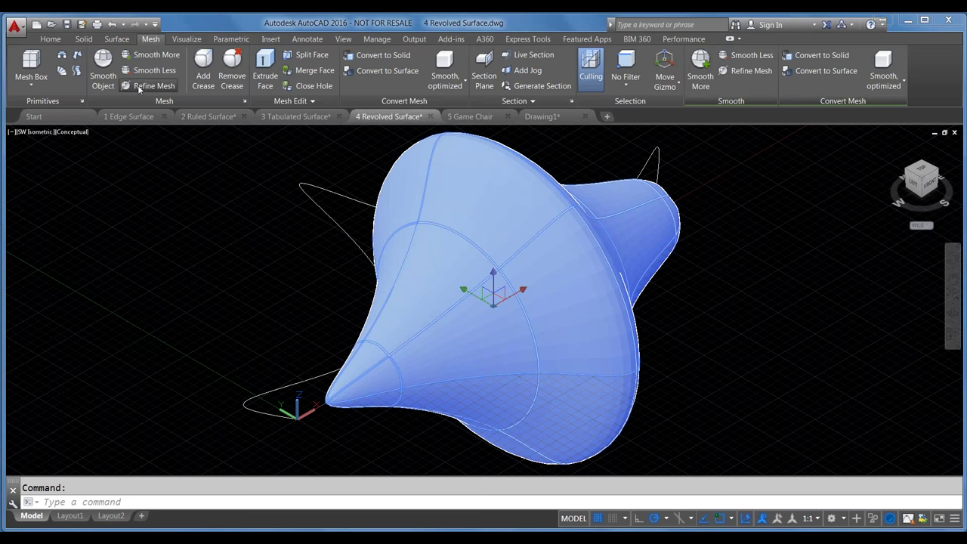
{"action": "left_click", "coordinate": [139, 88]}
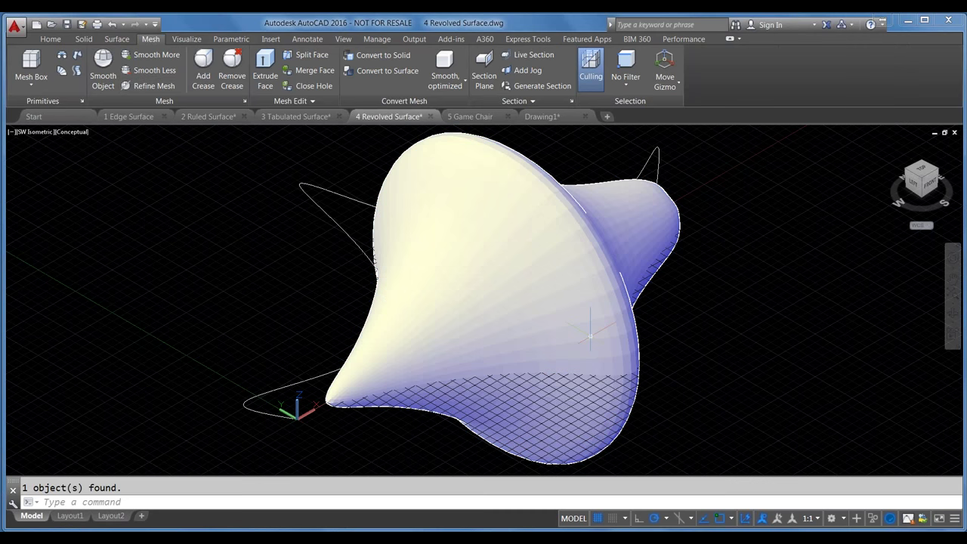
{"action": "key", "text": "Escape"}
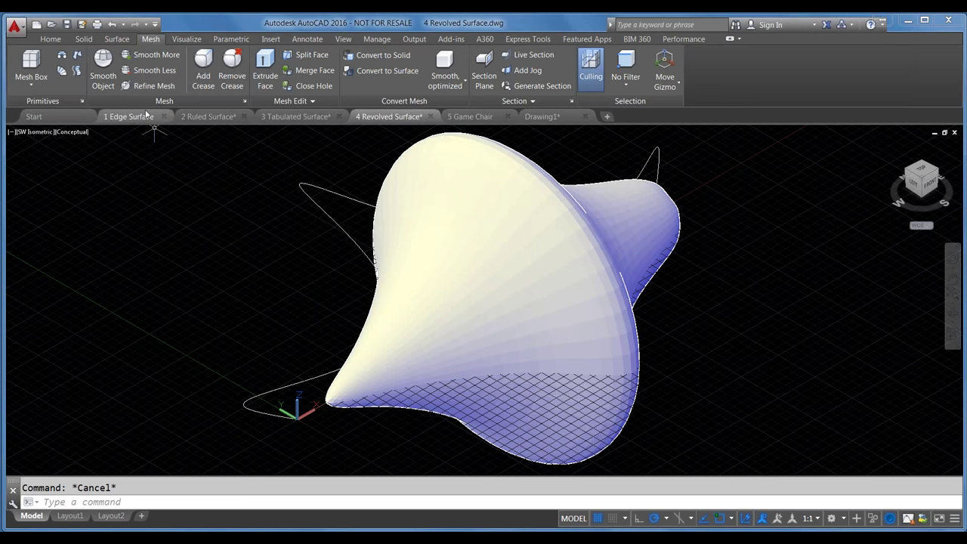
Step: Try to lower the smoothness of the refined revolved mesh by one level
{"action": "left_click", "coordinate": [469, 179]}
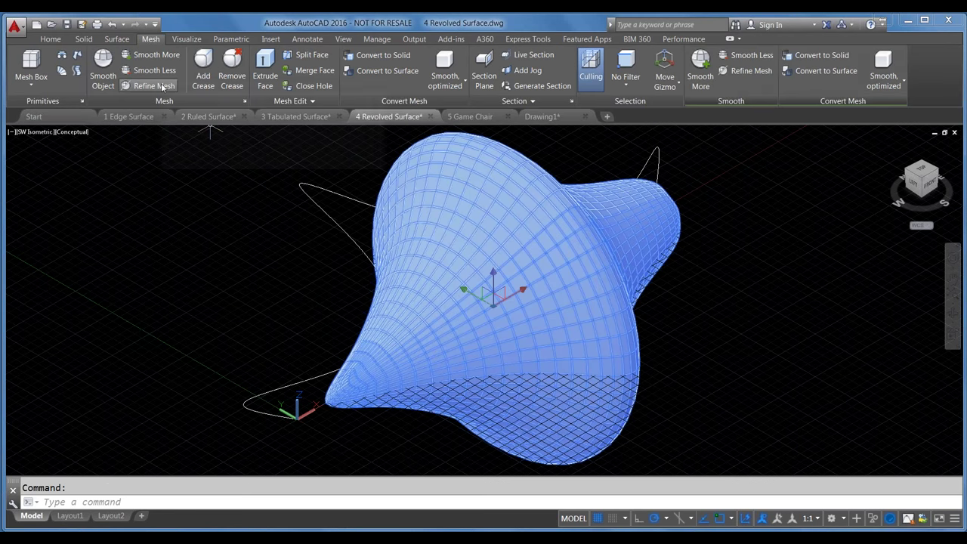
{"action": "left_click", "coordinate": [155, 70]}
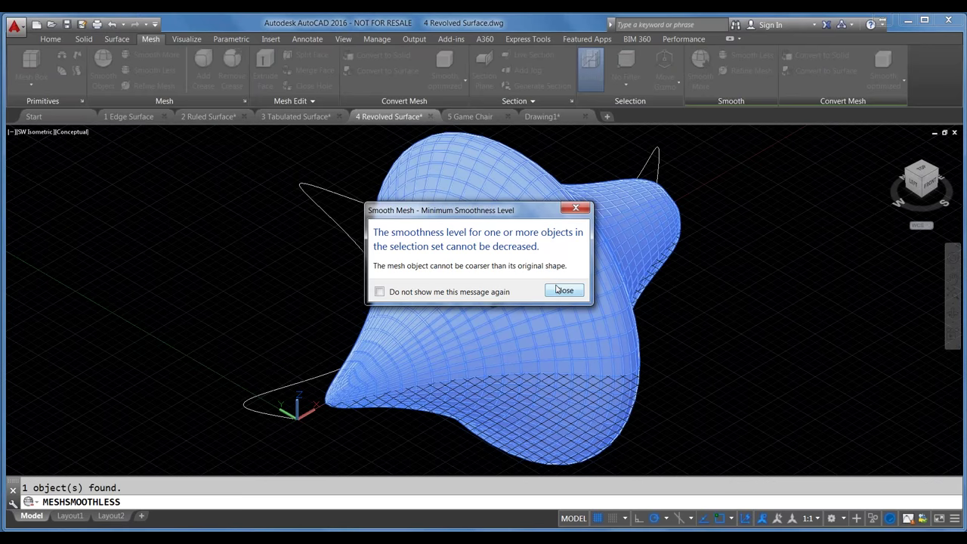
{"action": "left_click", "coordinate": [563, 290]}
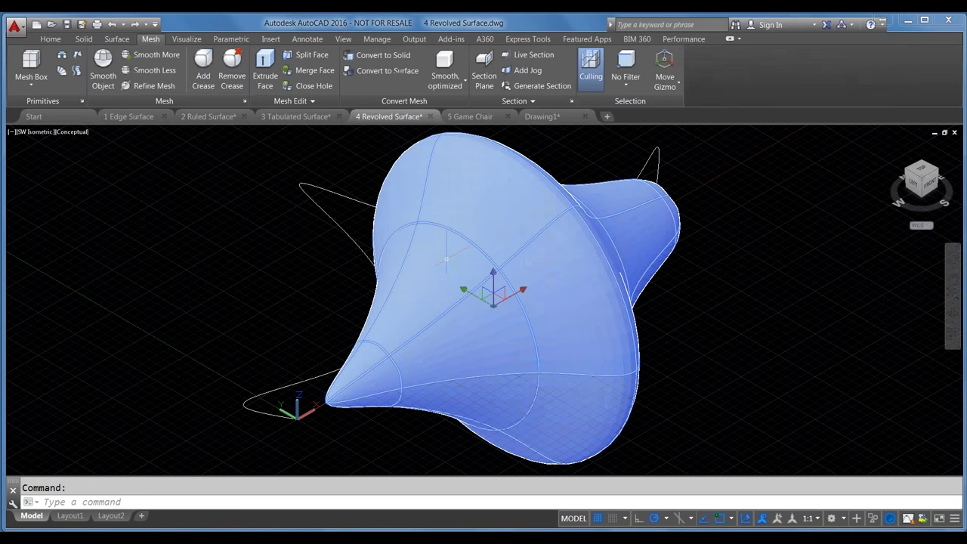
Step: Decrease the smoothness of the unrefined revolved mesh by three levels
{"action": "left_click", "coordinate": [151, 74]}
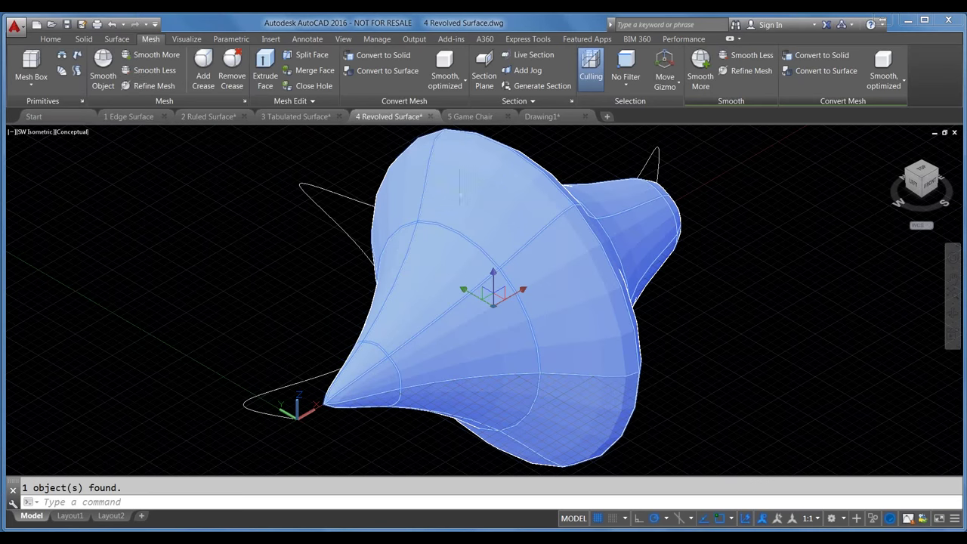
{"action": "left_click", "coordinate": [151, 74]}
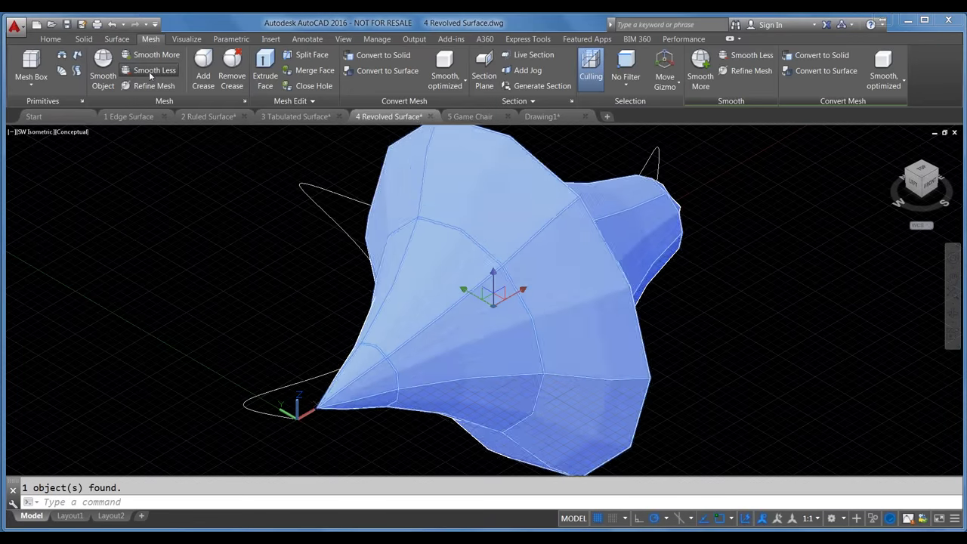
{"action": "left_click", "coordinate": [151, 74]}
{"action": "scroll", "coordinate": [490, 287], "scroll_direction": "down", "scroll_amount": 2}
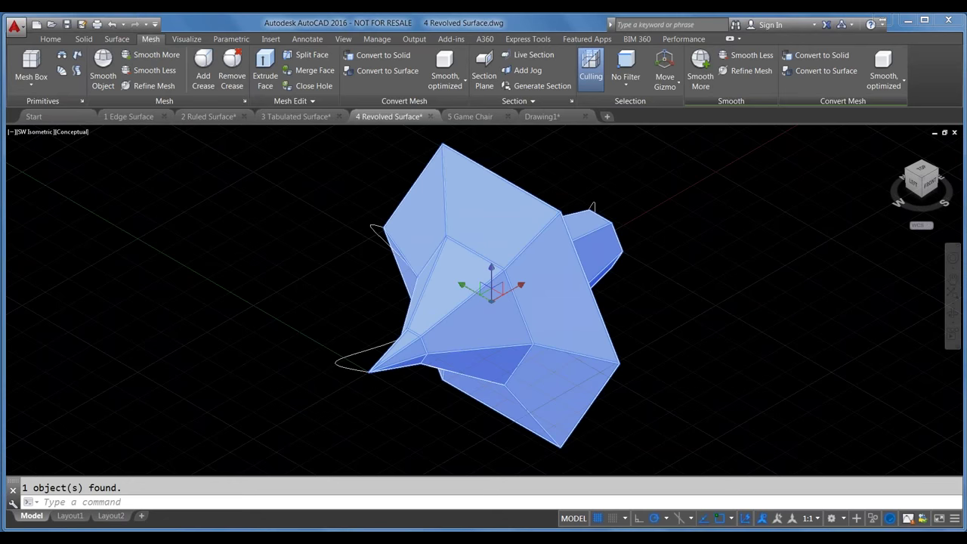
{"action": "scroll", "coordinate": [491, 287], "scroll_direction": "down", "scroll_amount": 2}
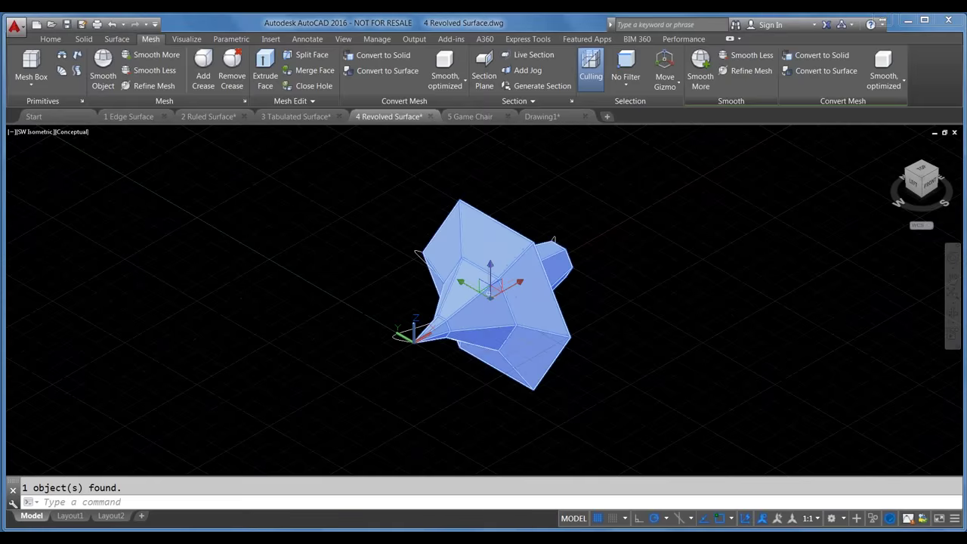
{"action": "key", "text": "Escape"}
{"action": "scroll", "coordinate": [484, 287], "scroll_direction": "up", "scroll_amount": 2}
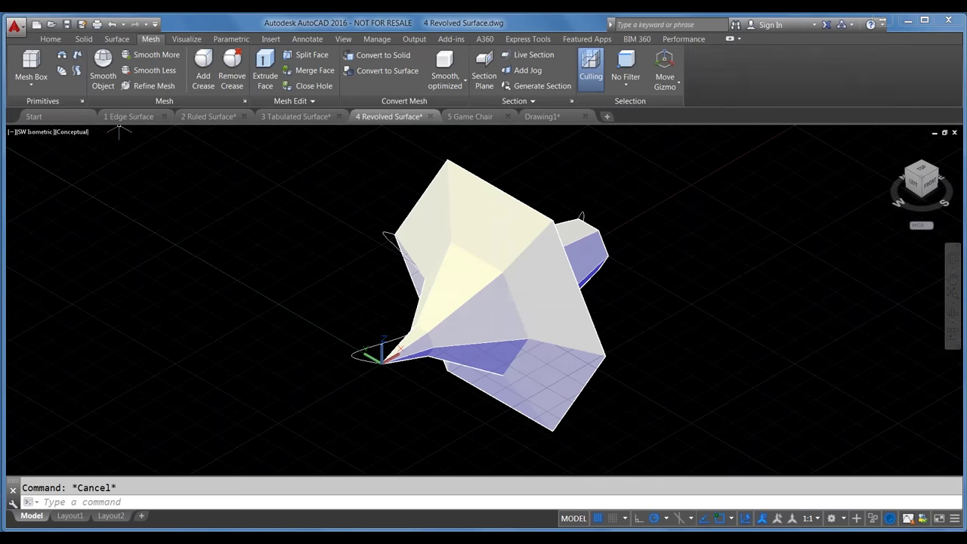
Step: Draw a solid box beside the revolved mesh, with a base about 5'-1" by 1'-10"
{"action": "left_click", "coordinate": [83, 39]}
{"action": "left_click", "coordinate": [30, 54]}
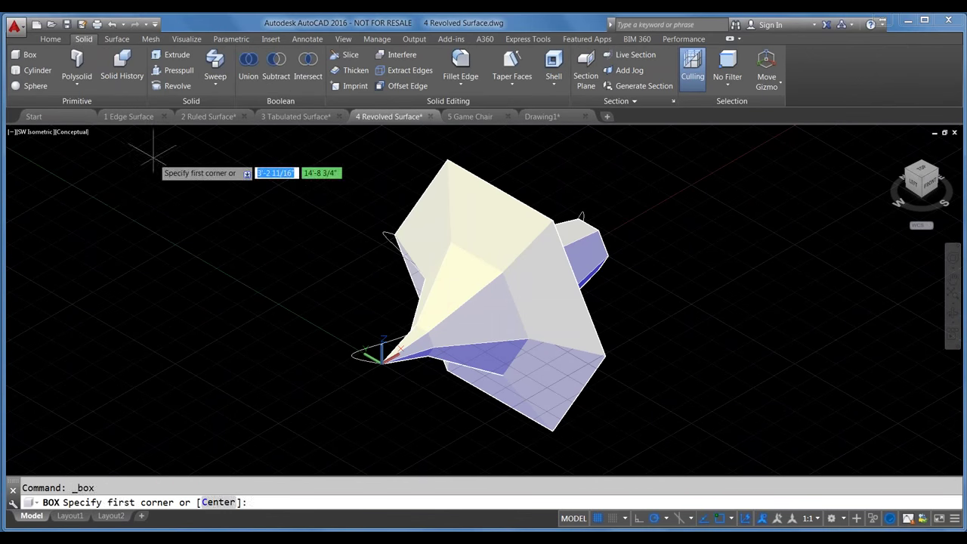
{"action": "left_click", "coordinate": [155, 159]}
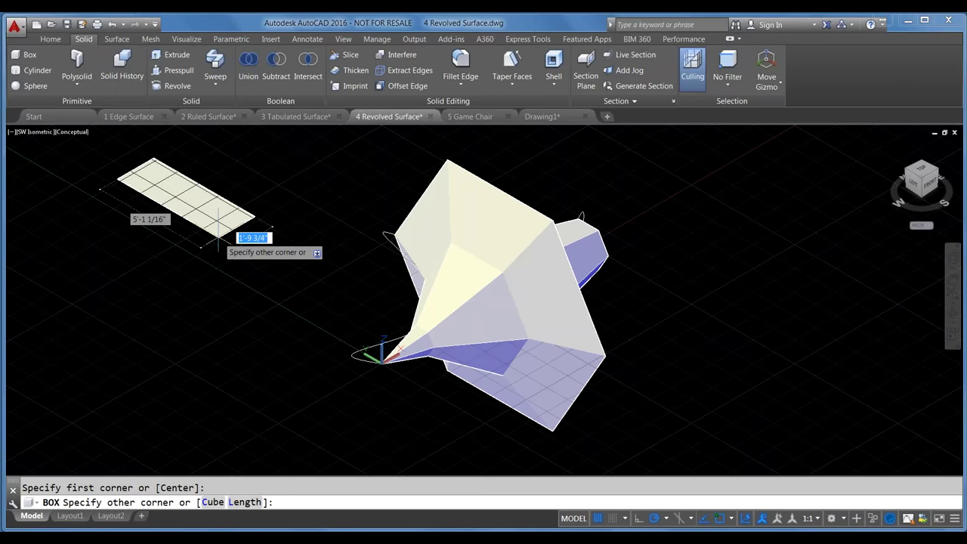
{"action": "left_click", "coordinate": [219, 224]}
{"action": "middle_click_drag", "start_coordinate": [309, 270], "coordinate": [569, 428]}
{"action": "left_click", "coordinate": [570, 428]}
{"action": "scroll", "coordinate": [544, 423], "scroll_direction": "up", "scroll_amount": 2}
Step: Convert the solid box into a smooth mesh object
{"action": "left_click", "coordinate": [393, 287]}
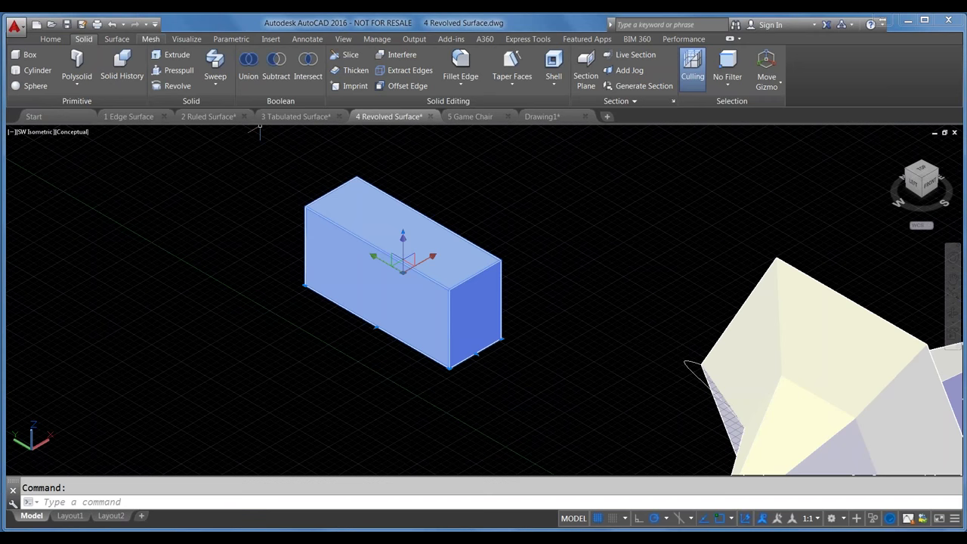
{"action": "left_click", "coordinate": [150, 38]}
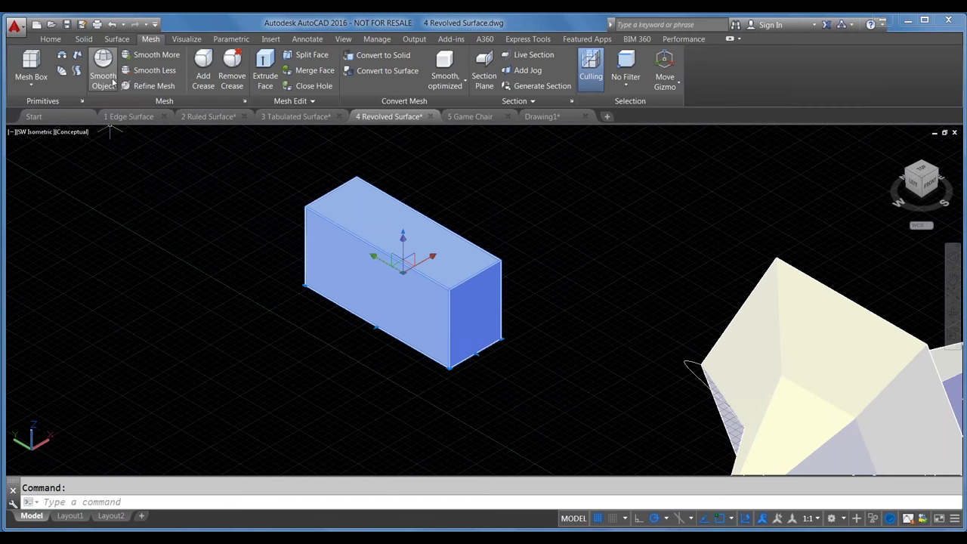
{"action": "left_click", "coordinate": [112, 81]}
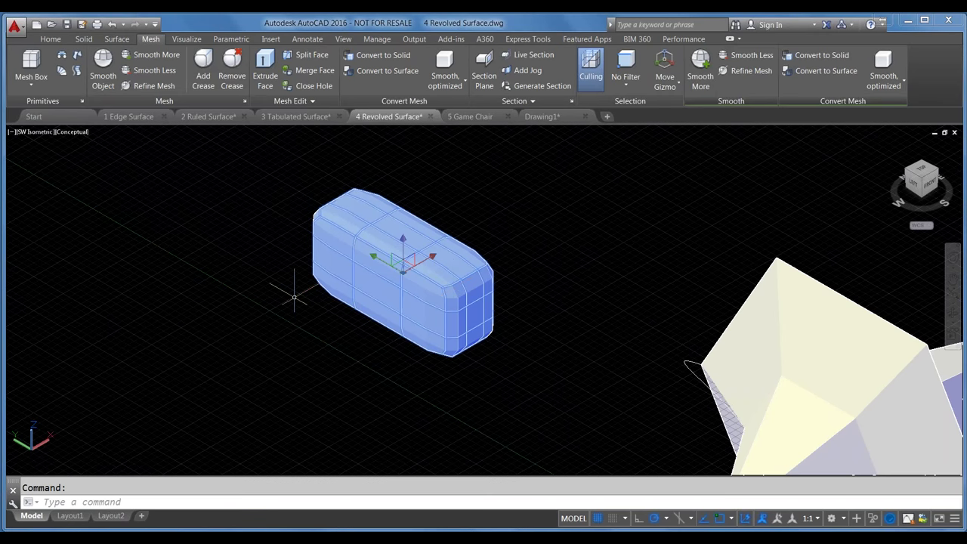
Step: Examine the smoothed box's properties, including its smoothness level and face count
{"action": "type", "text": "propert"}
{"action": "key", "text": "Return"}
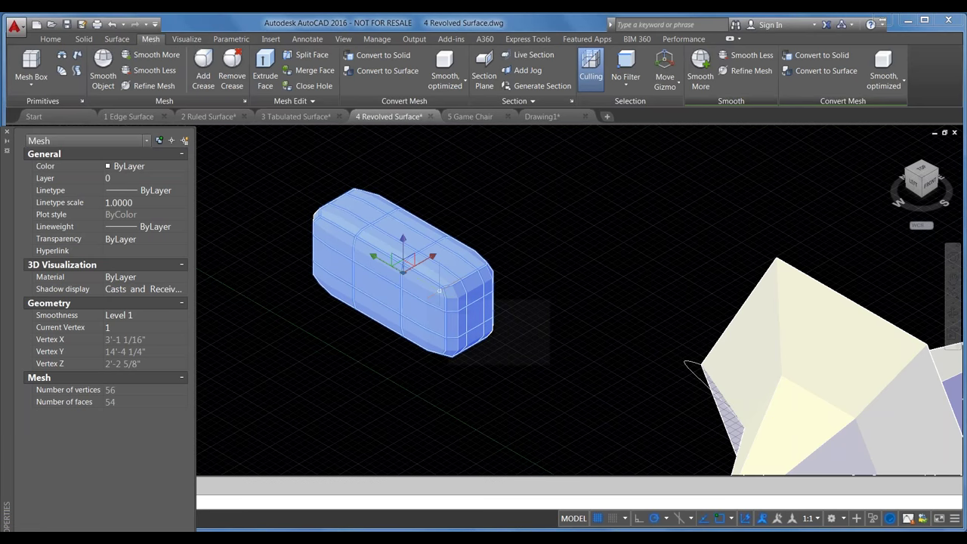
{"action": "left_click", "coordinate": [8, 133]}
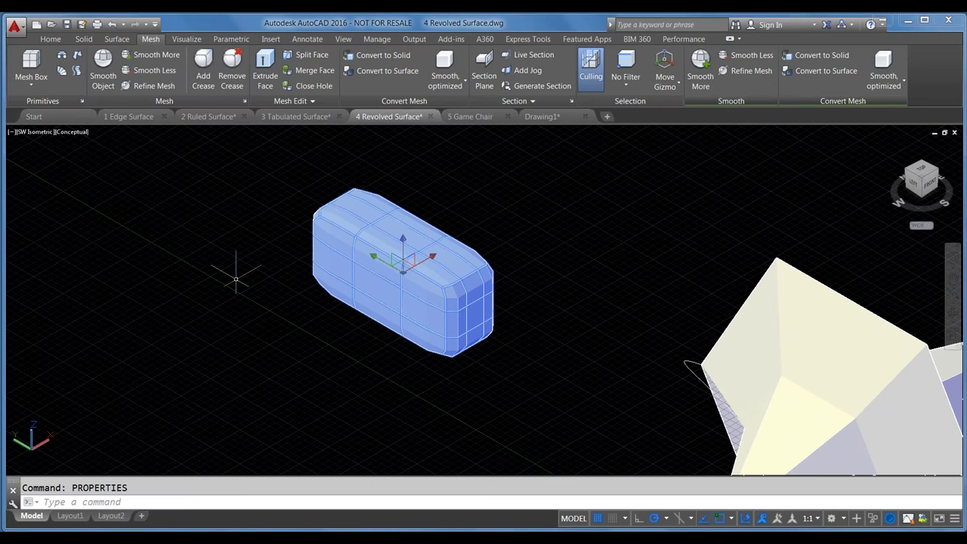
Step: Increase the smoothness of the box mesh and refine it into denser faces
{"action": "left_click", "coordinate": [143, 54]}
{"action": "left_click", "coordinate": [144, 86]}
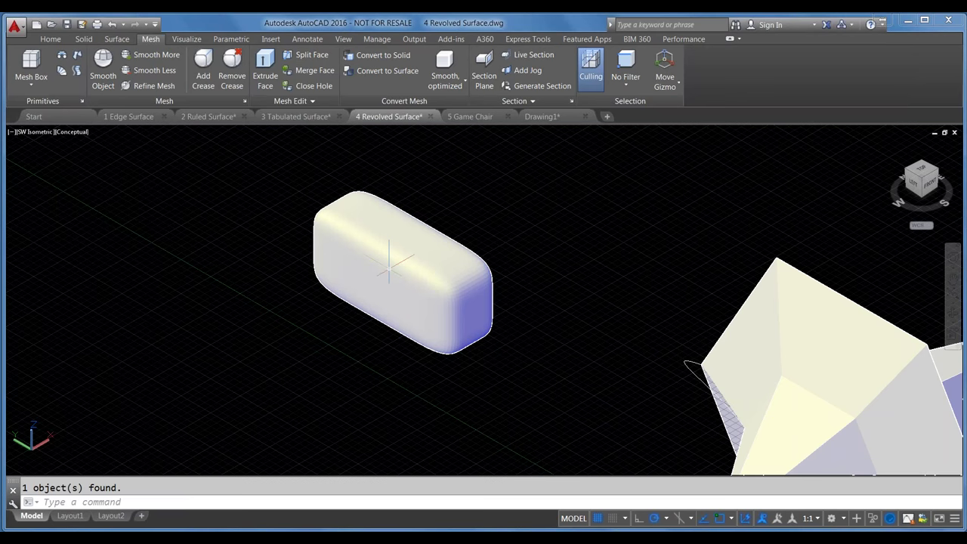
Step: Check the refined box mesh's face count and delete the mesh
{"action": "left_click", "coordinate": [389, 260]}
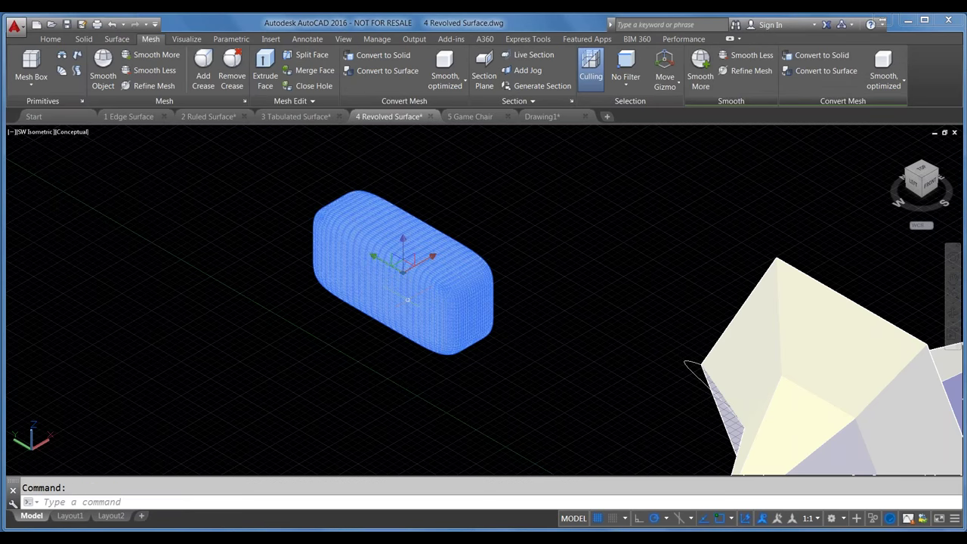
{"action": "scroll", "coordinate": [407, 300], "scroll_direction": "down", "scroll_amount": 2}
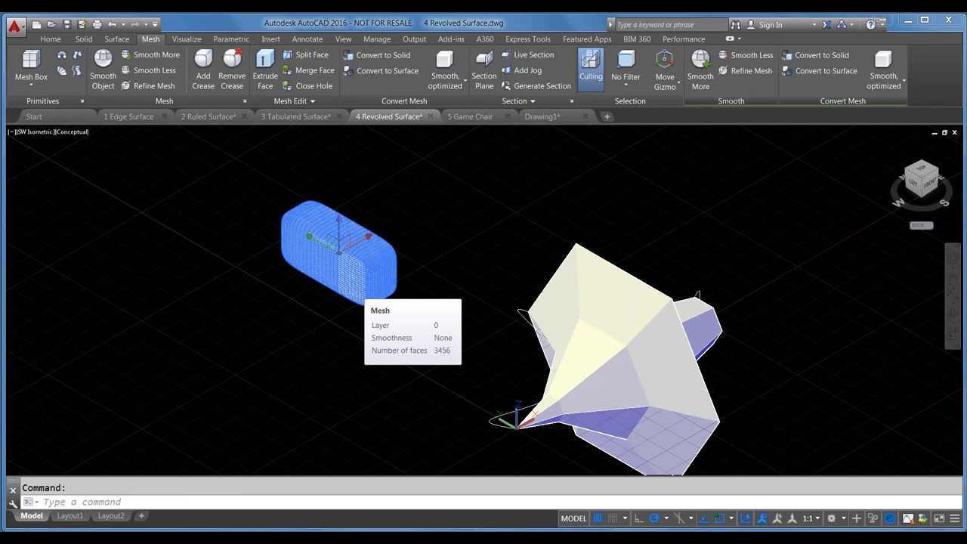
{"action": "key", "text": "Delete"}
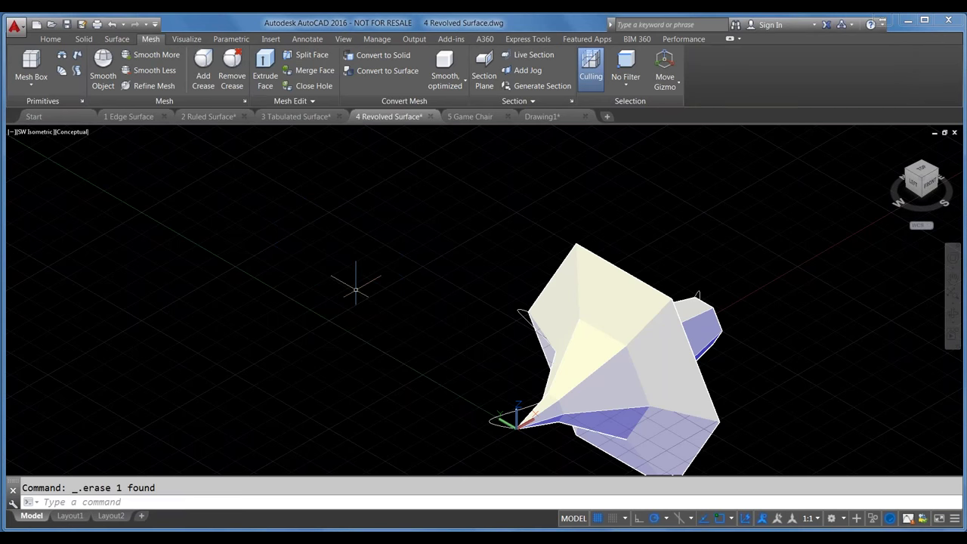
Step: Increase the smoothness of the revolved mesh to Level 2
{"action": "middle_click_drag", "start_coordinate": [451, 341], "coordinate": [405, 309], "text": "shift"}
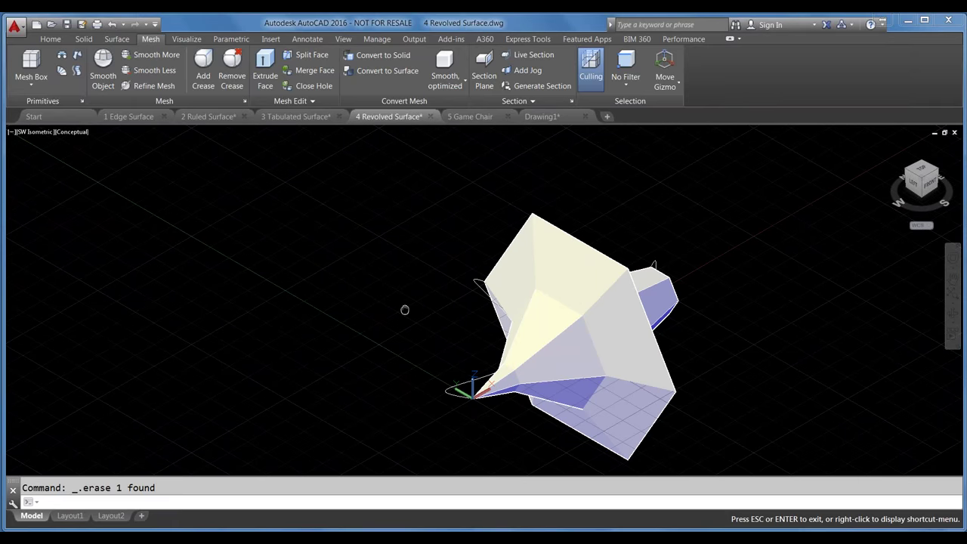
{"action": "scroll", "coordinate": [404, 310], "scroll_direction": "up", "scroll_amount": 3}
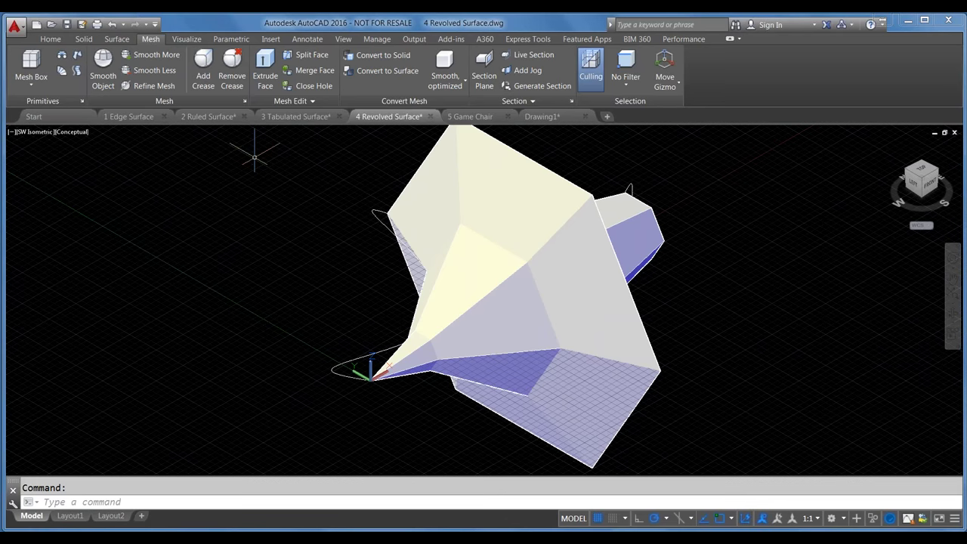
{"action": "left_click", "coordinate": [562, 269]}
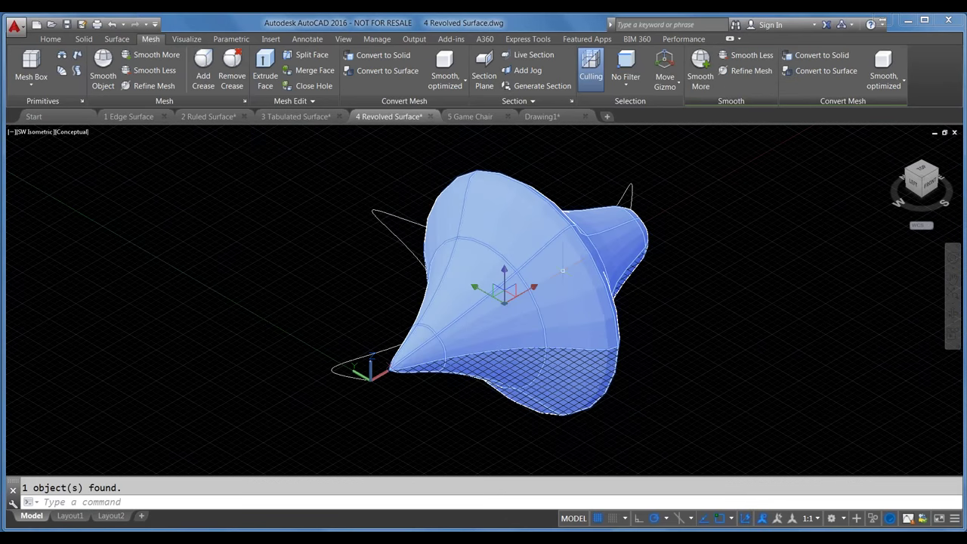
{"action": "scroll", "coordinate": [561, 269], "scroll_direction": "up", "scroll_amount": 2}
{"action": "key", "text": "Escape"}
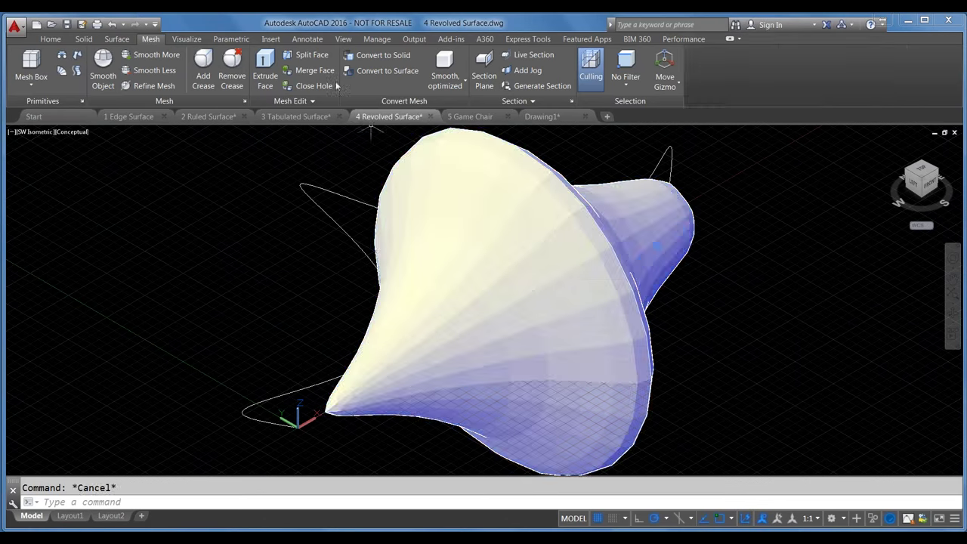
Step: Set subobject selection to Face and split the upper front face of the revolved mesh between two opposite edges
{"action": "left_click", "coordinate": [463, 212]}
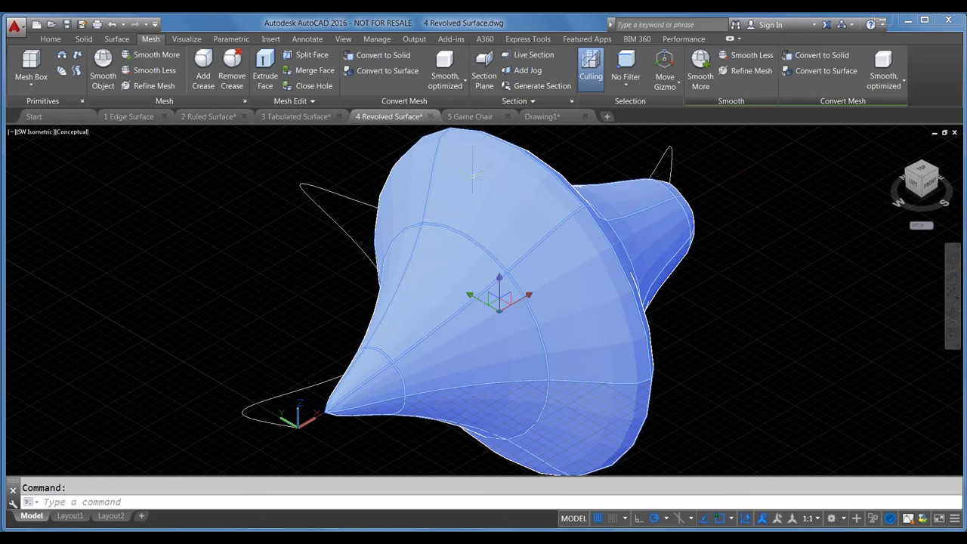
{"action": "left_click", "coordinate": [625, 79]}
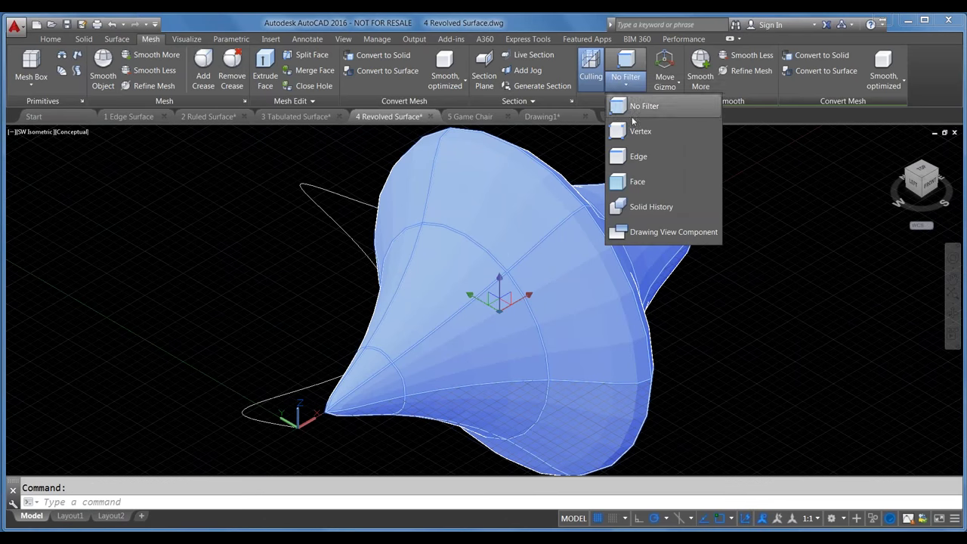
{"action": "left_click", "coordinate": [627, 182]}
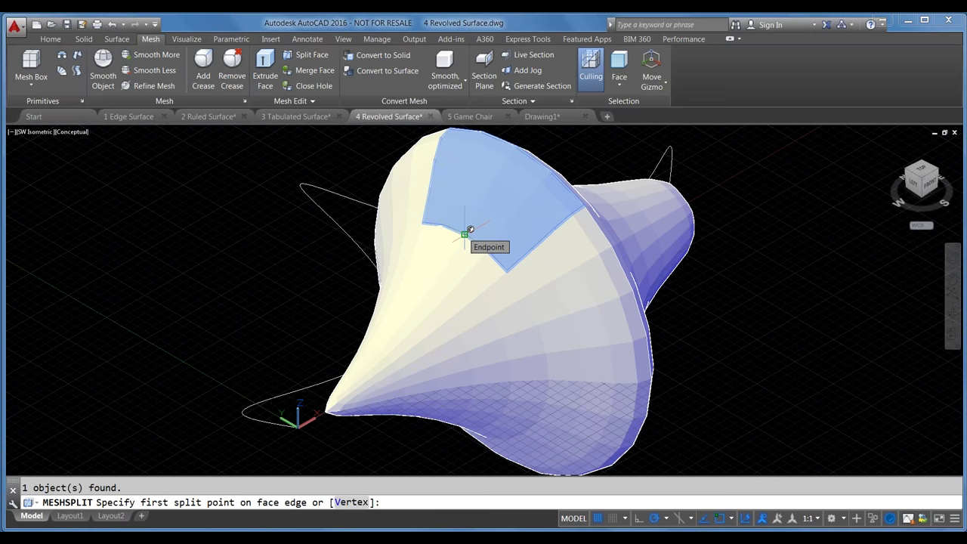
{"action": "left_click", "coordinate": [464, 234]}
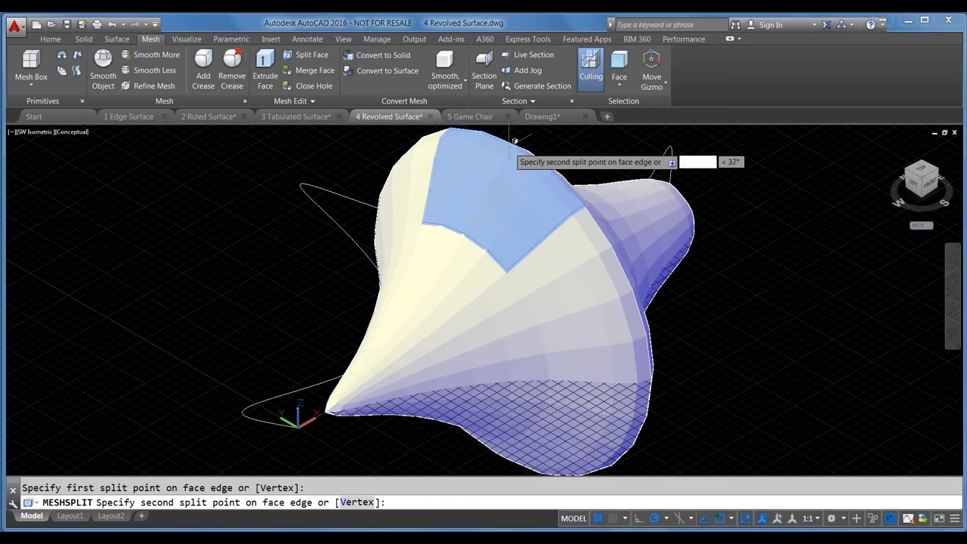
{"action": "scroll", "coordinate": [466, 244], "scroll_direction": "down", "scroll_amount": 2}
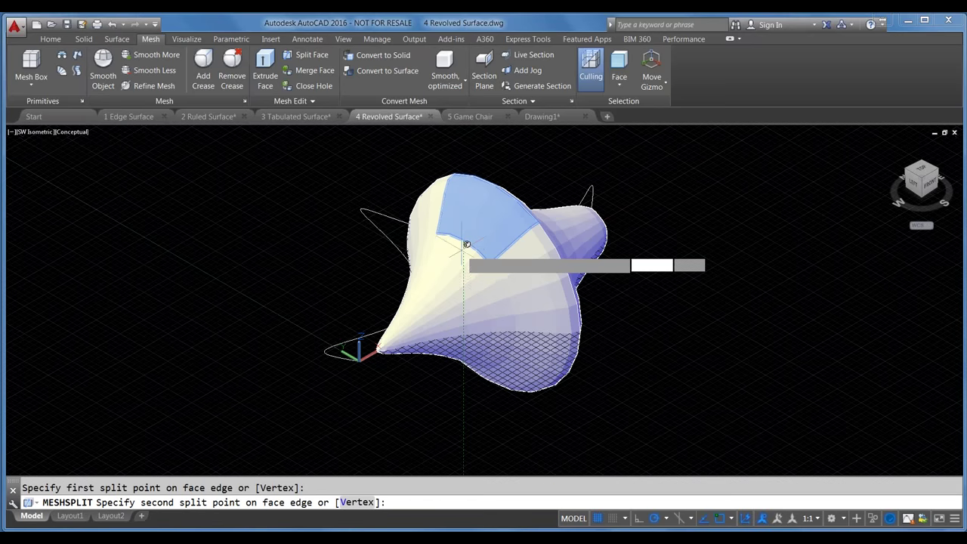
{"action": "left_click", "coordinate": [466, 243]}
{"action": "scroll", "coordinate": [461, 227], "scroll_direction": "up", "scroll_amount": 2}
{"action": "left_click", "coordinate": [465, 180]}
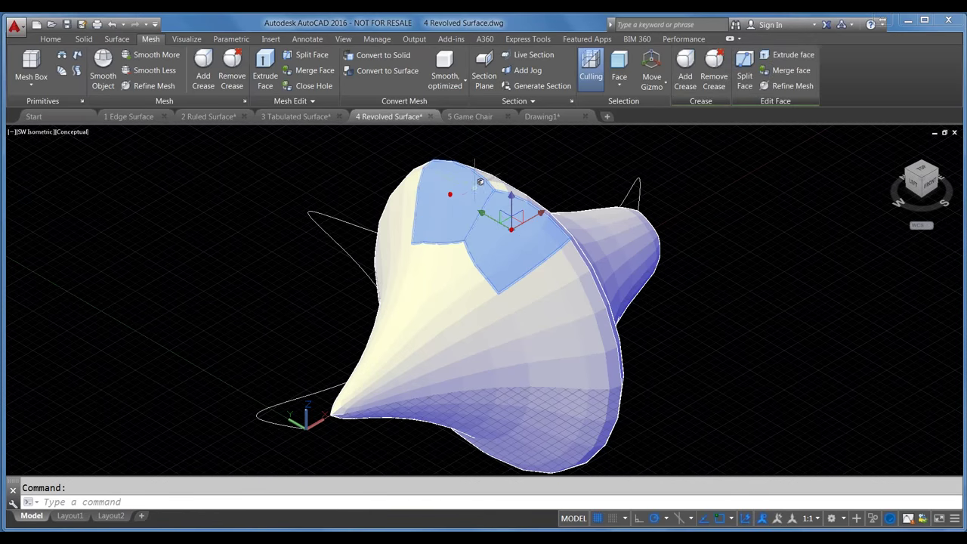
{"action": "scroll", "coordinate": [474, 189], "scroll_direction": "up", "scroll_amount": 3}
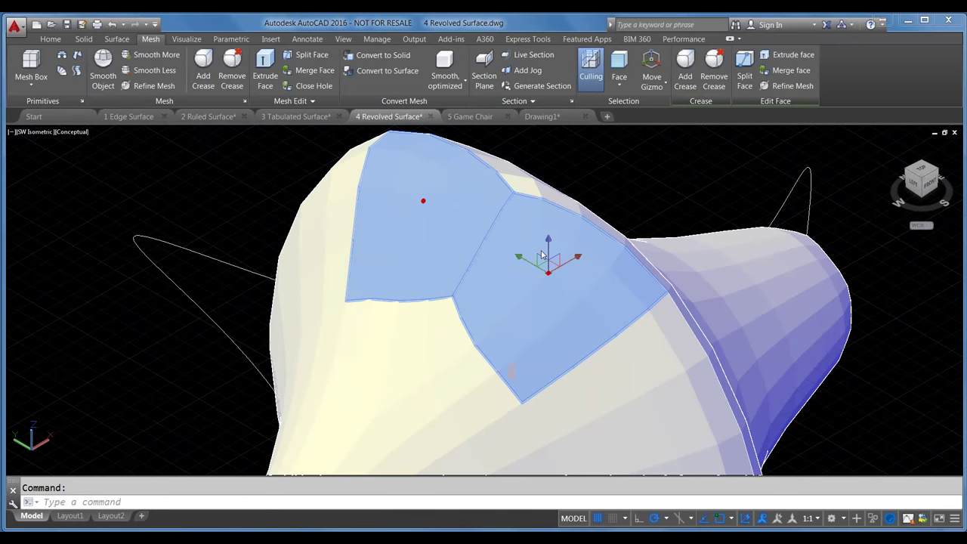
{"action": "scroll", "coordinate": [541, 255], "scroll_direction": "down", "scroll_amount": 2}
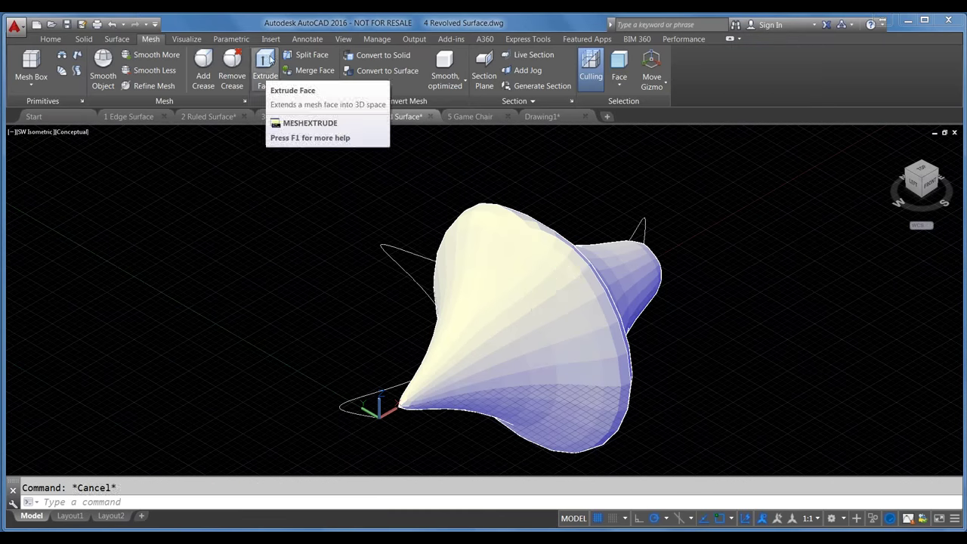
Step: Extrude the front face below the split one by about 2'-10", and undo the extrusion
{"action": "left_click", "coordinate": [264, 76]}
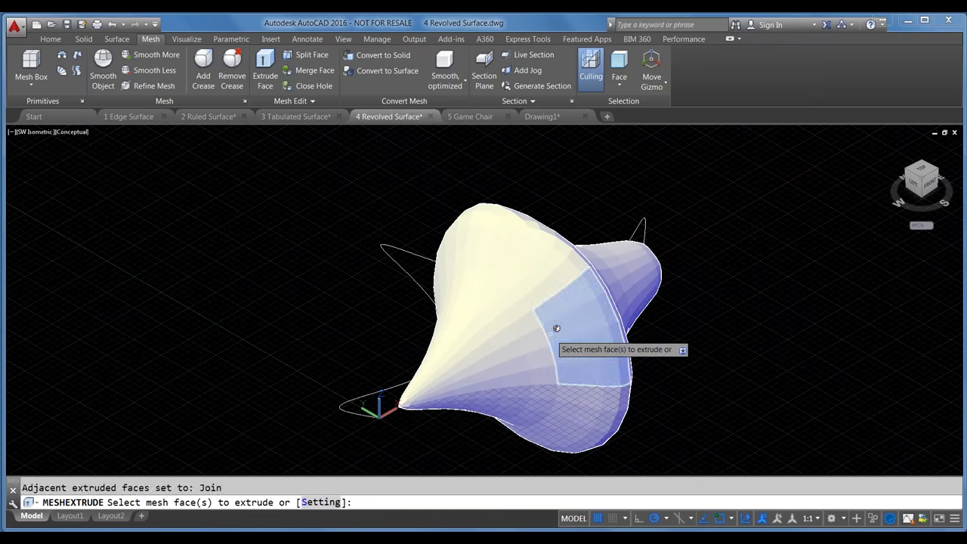
{"action": "left_click", "coordinate": [560, 320]}
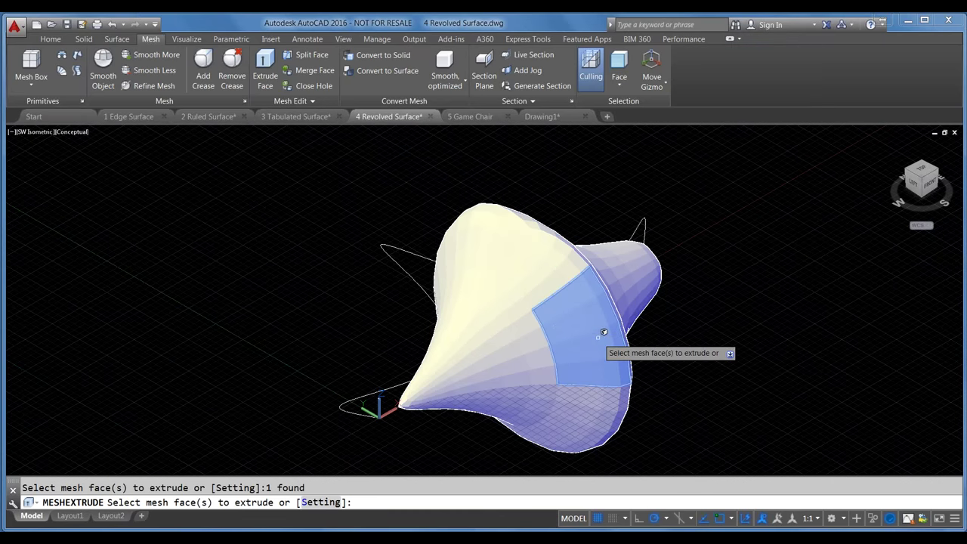
{"action": "key", "text": "Return"}
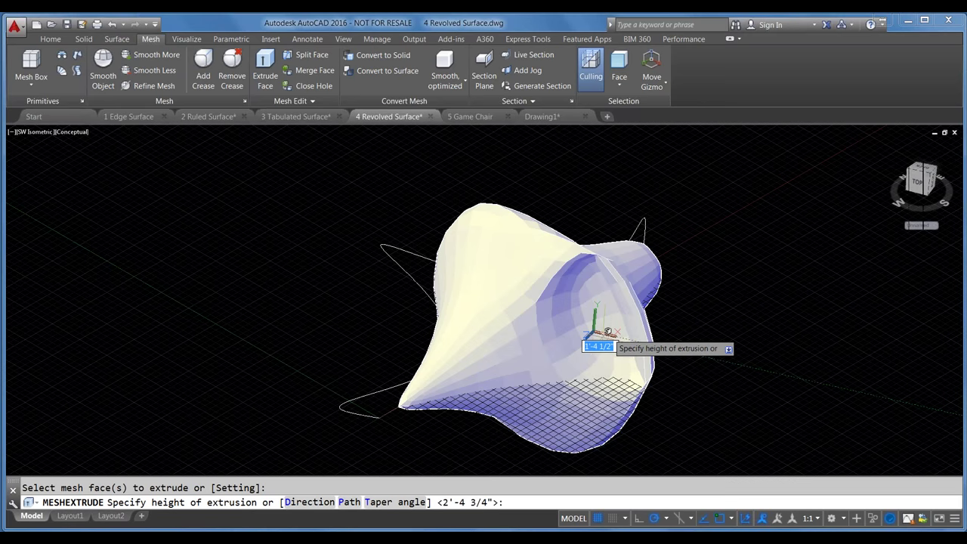
{"action": "middle_click_drag", "start_coordinate": [607, 331], "coordinate": [469, 352], "text": "shift"}
{"action": "key", "text": "Escape"}
{"action": "key", "text": "ctrl+z"}
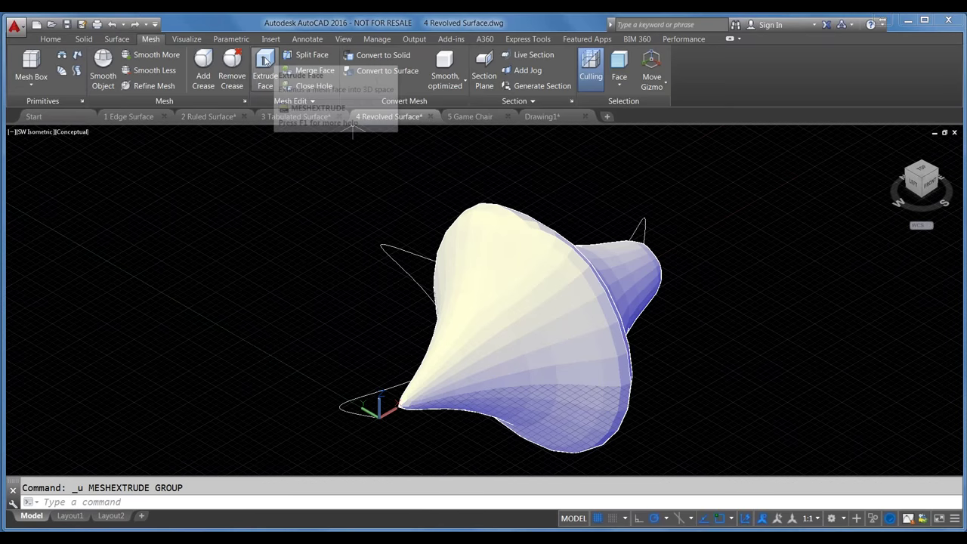
{"action": "left_click", "coordinate": [265, 60]}
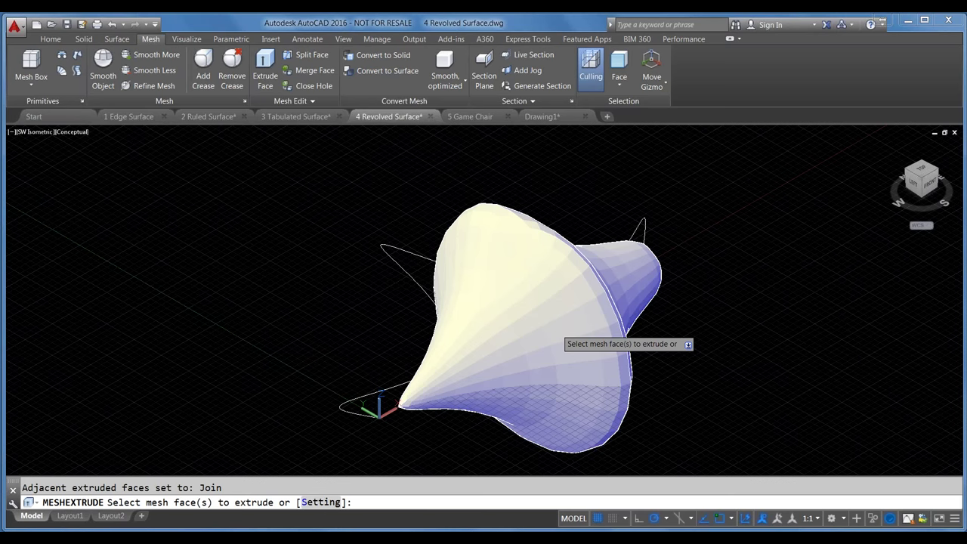
{"action": "left_click", "coordinate": [561, 322]}
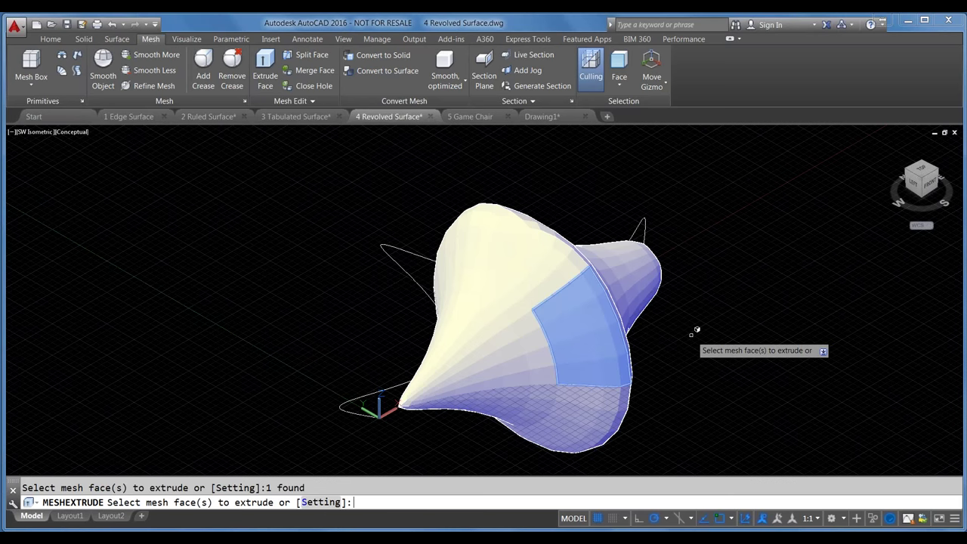
{"action": "key", "text": "Return"}
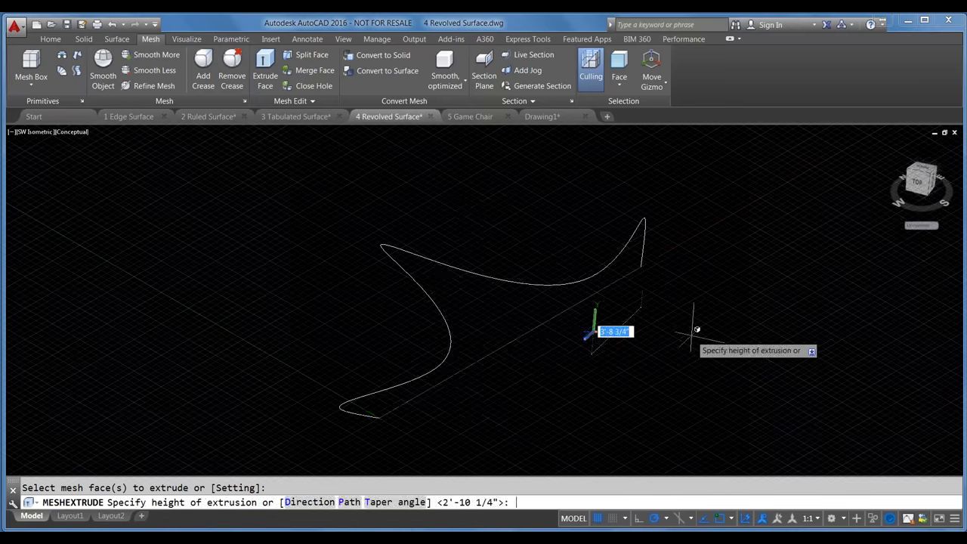
{"action": "key", "text": "Escape"}
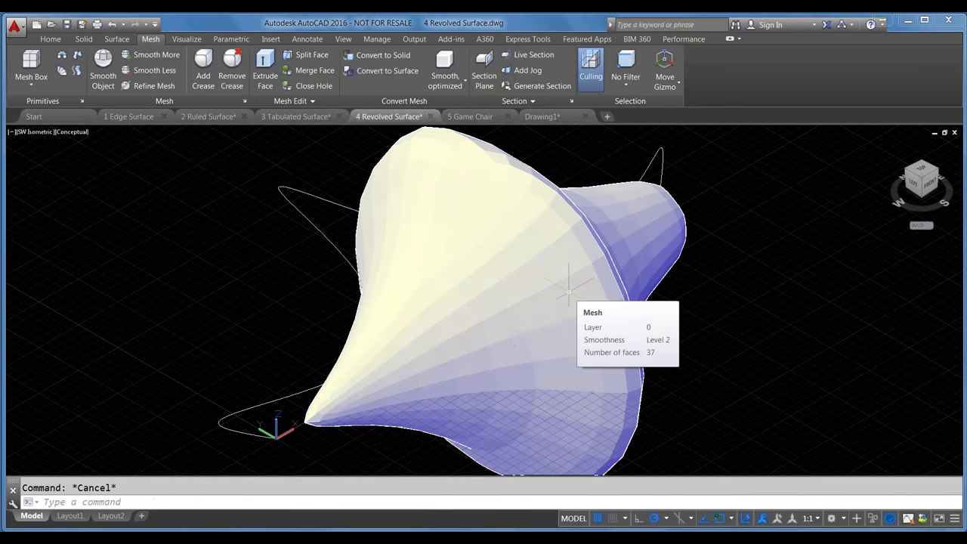
Step: Add a crease with the value Always to the large front face of the revolved mesh
{"action": "scroll", "coordinate": [568, 287], "scroll_direction": "down", "scroll_amount": 3}
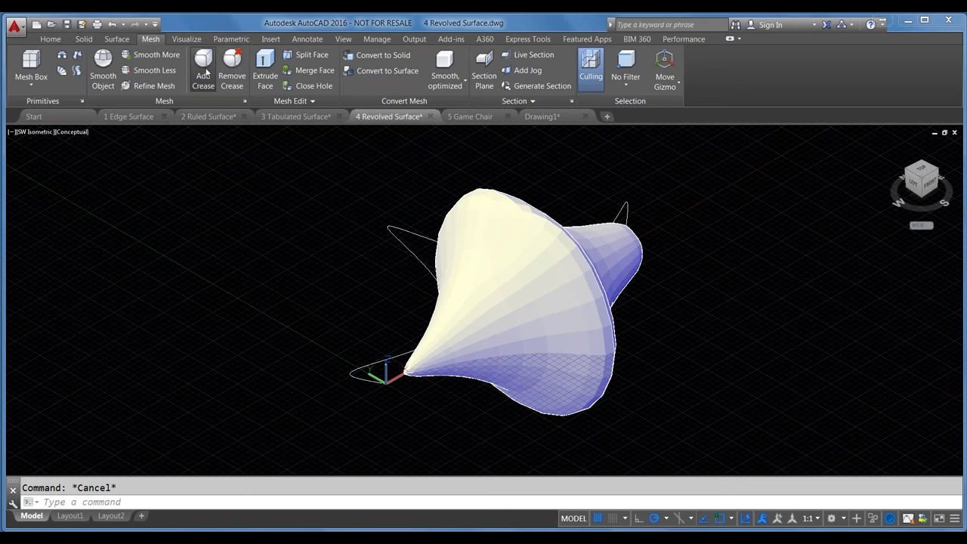
{"action": "left_click", "coordinate": [204, 72]}
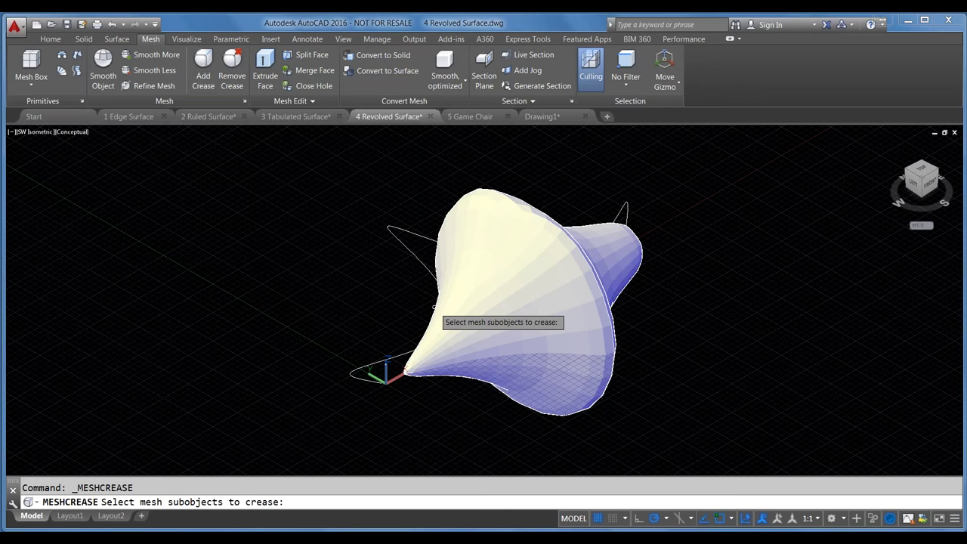
{"action": "left_click", "coordinate": [549, 288]}
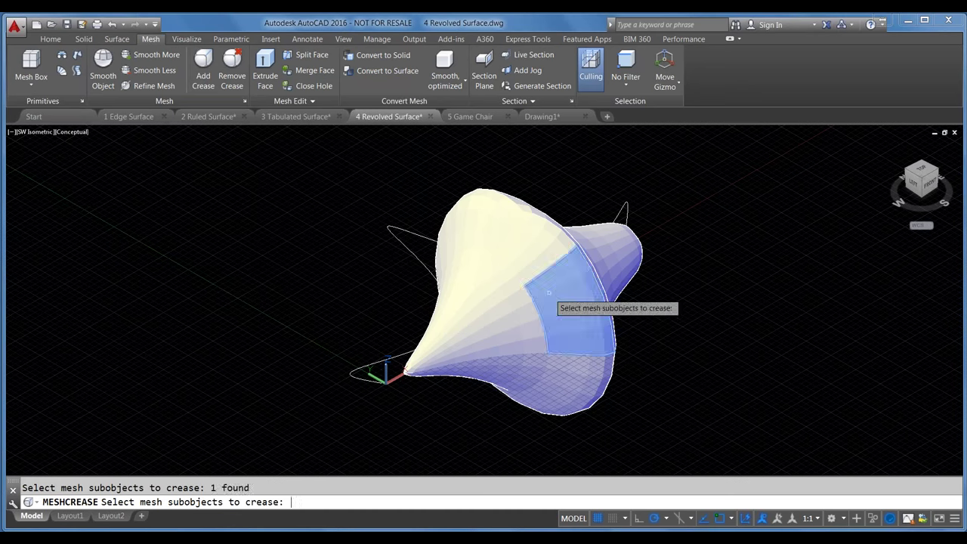
{"action": "key", "text": "Return"}
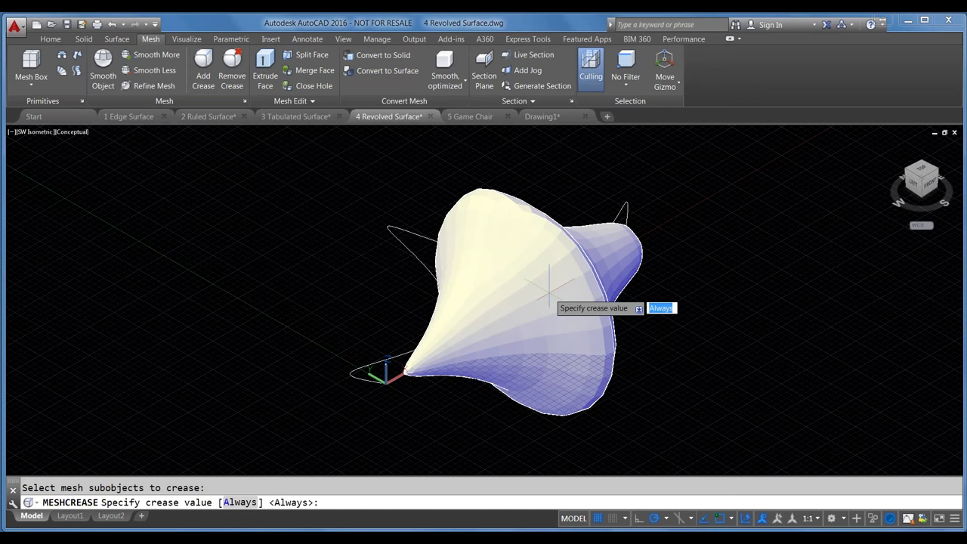
{"action": "key", "text": "Return"}
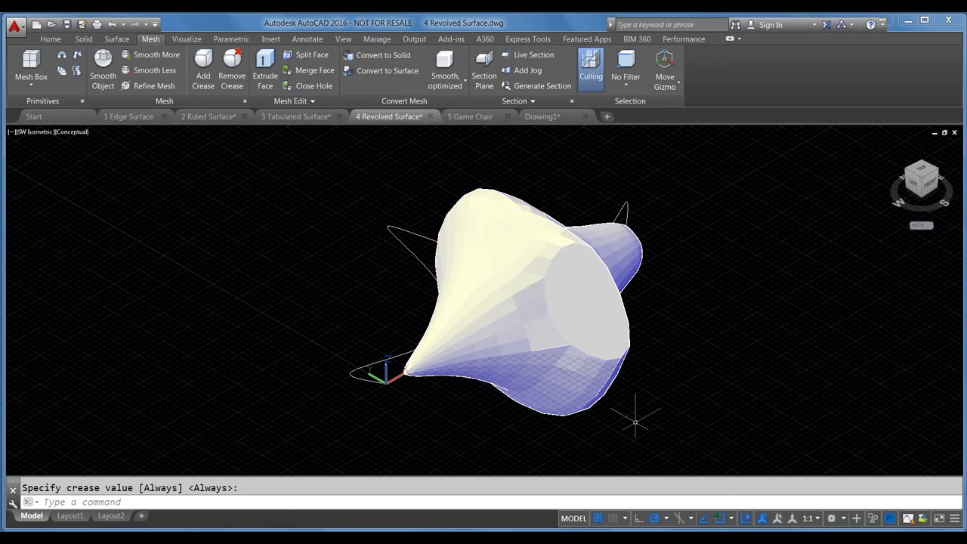
{"action": "key", "text": "Return"}
{"action": "left_click", "coordinate": [585, 296]}
{"action": "scroll", "coordinate": [593, 310], "scroll_direction": "up", "scroll_amount": 3}
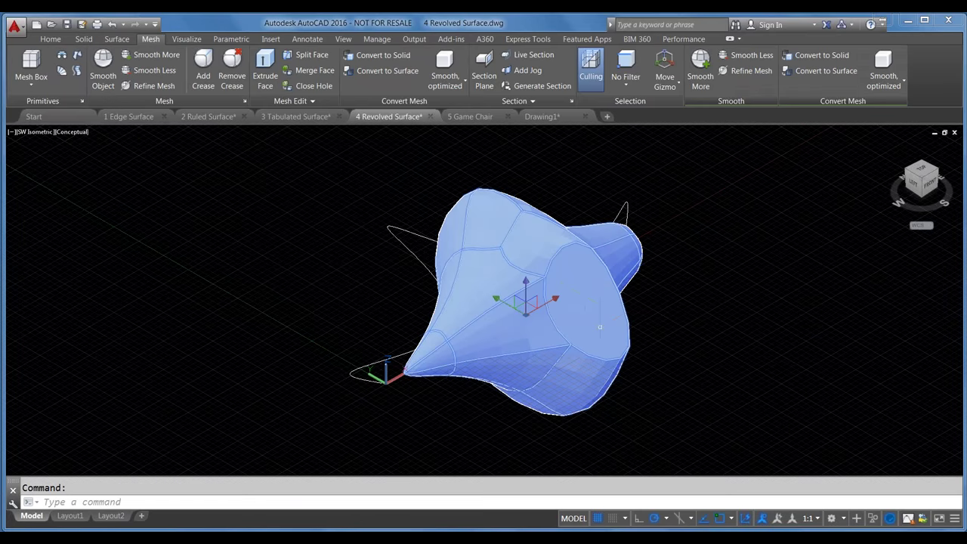
{"action": "scroll", "coordinate": [600, 327], "scroll_direction": "down", "scroll_amount": 3}
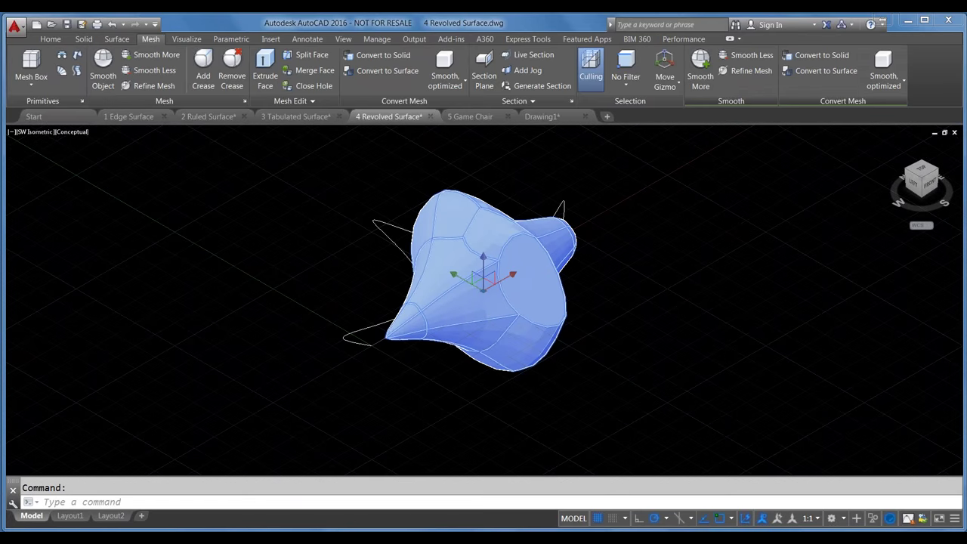
{"action": "key", "text": "Escape"}
{"action": "scroll", "coordinate": [528, 286], "scroll_direction": "up", "scroll_amount": 2}
{"action": "scroll", "coordinate": [537, 291], "scroll_direction": "up", "scroll_amount": 2}
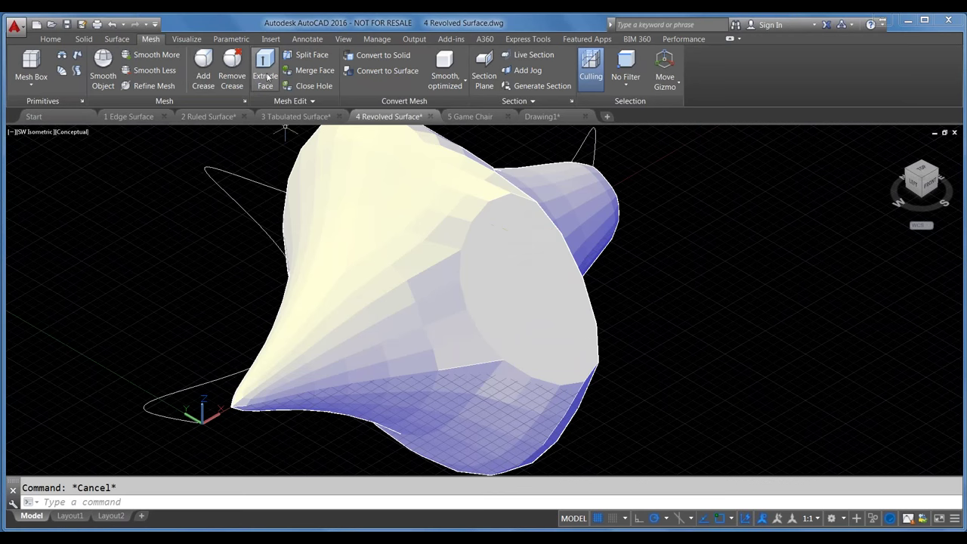
{"action": "left_click", "coordinate": [266, 69]}
{"action": "left_click", "coordinate": [545, 274]}
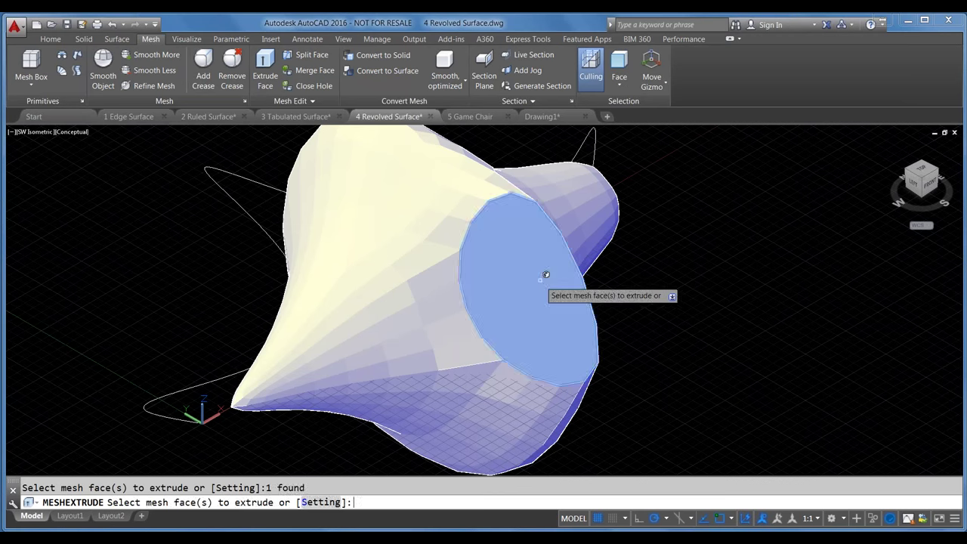
{"action": "key", "text": "Return"}
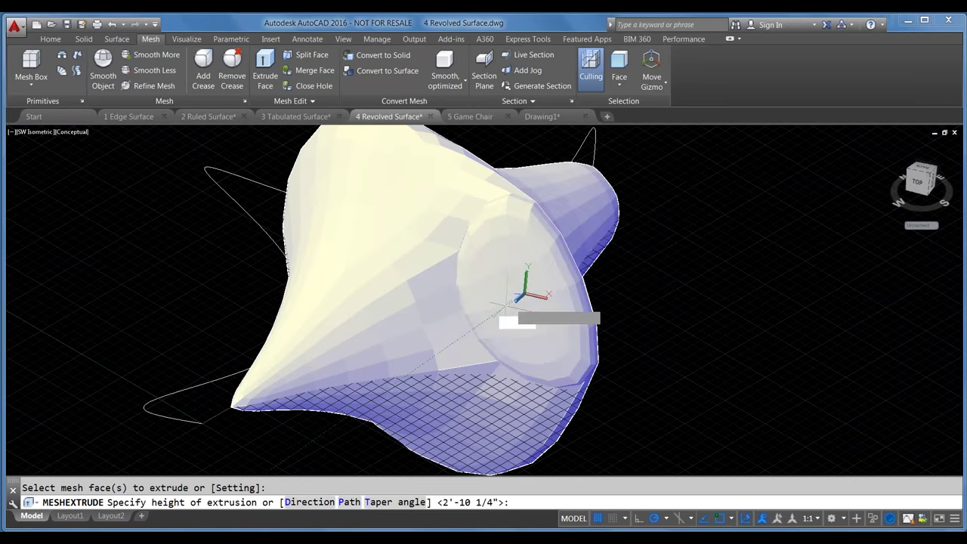
{"action": "key", "text": "Escape"}
{"action": "mouse_move", "coordinate": [516, 276]}
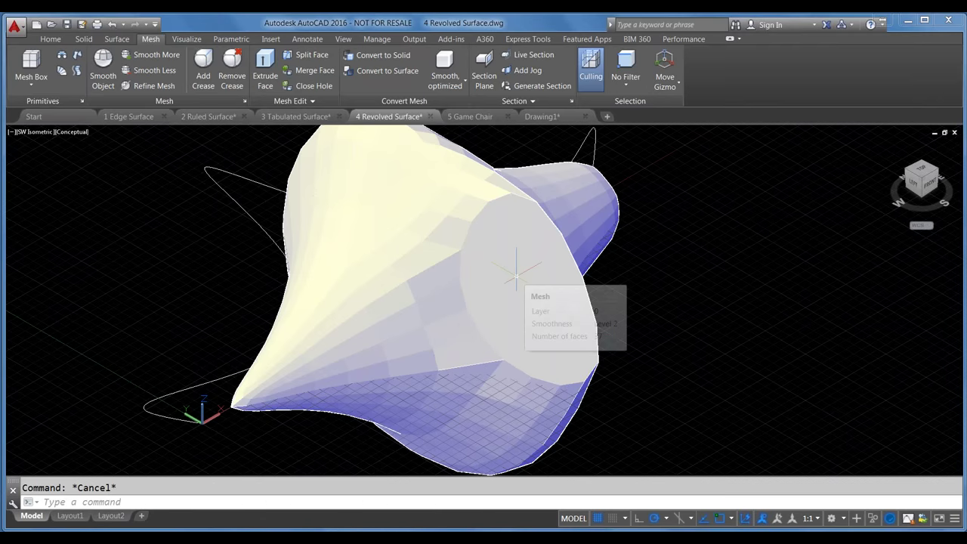
{"action": "scroll", "coordinate": [516, 275], "scroll_direction": "down", "scroll_amount": 2}
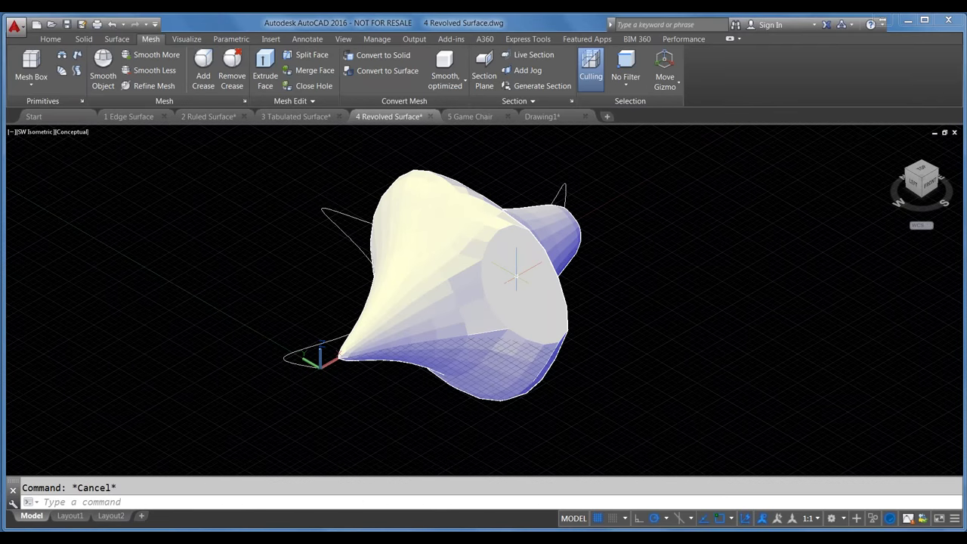
{"action": "scroll", "coordinate": [516, 276], "scroll_direction": "up", "scroll_amount": 2}
{"action": "scroll", "coordinate": [430, 362], "scroll_direction": "up", "scroll_amount": 3}
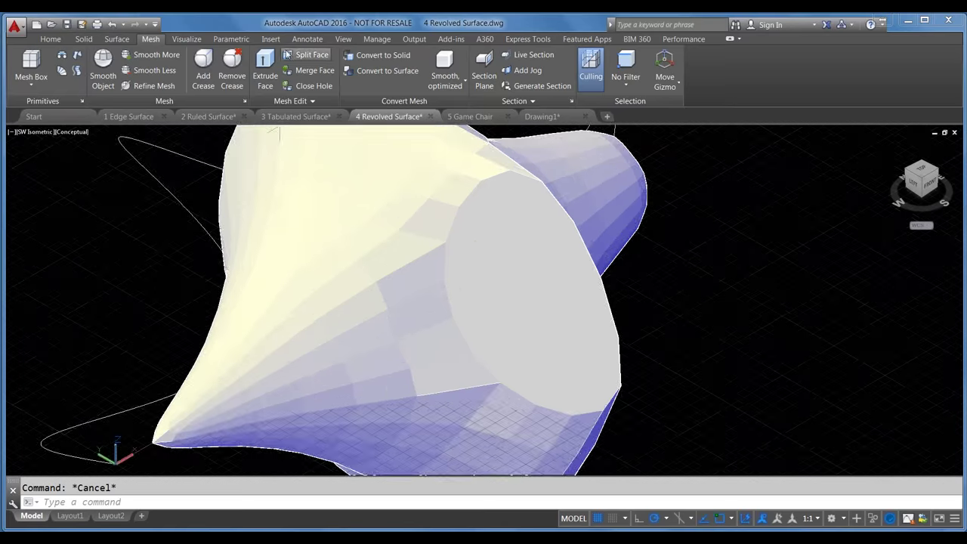
{"action": "scroll", "coordinate": [250, 216], "scroll_direction": "down", "scroll_amount": 4}
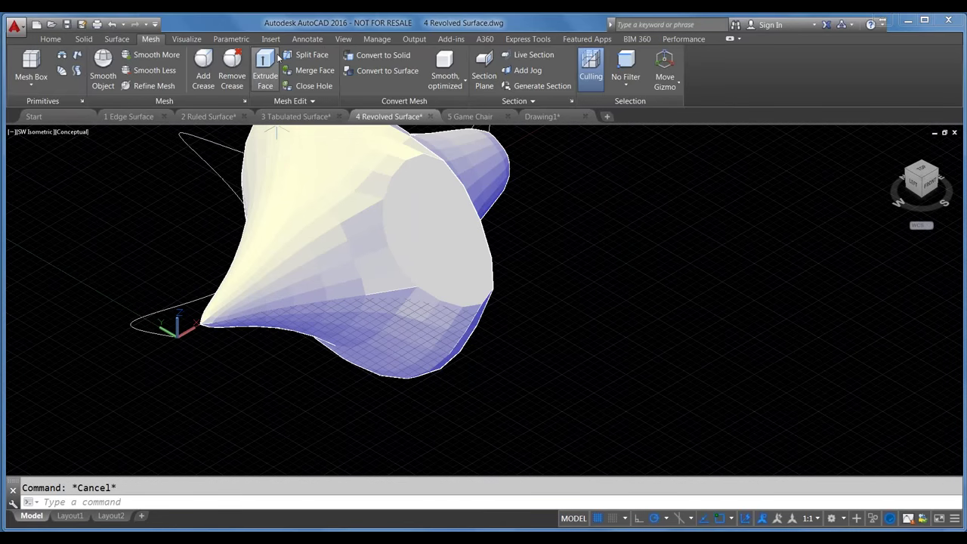
{"action": "middle_click_drag", "start_coordinate": [321, 239], "coordinate": [330, 244]}
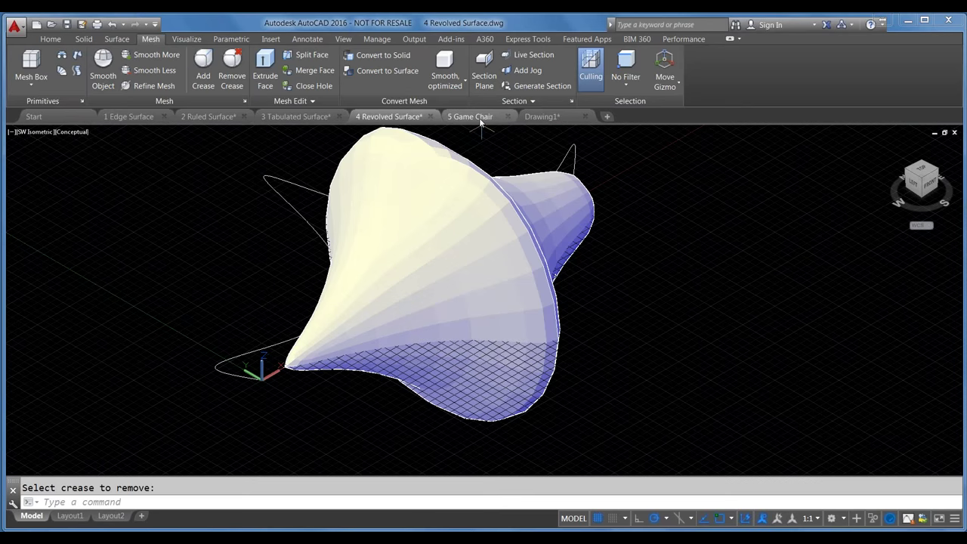
Step: Switch to the 5 Game Chair drawing and create a mesh box from corner 0,0 with length 24, width 18 and height 24
{"action": "left_click", "coordinate": [480, 119]}
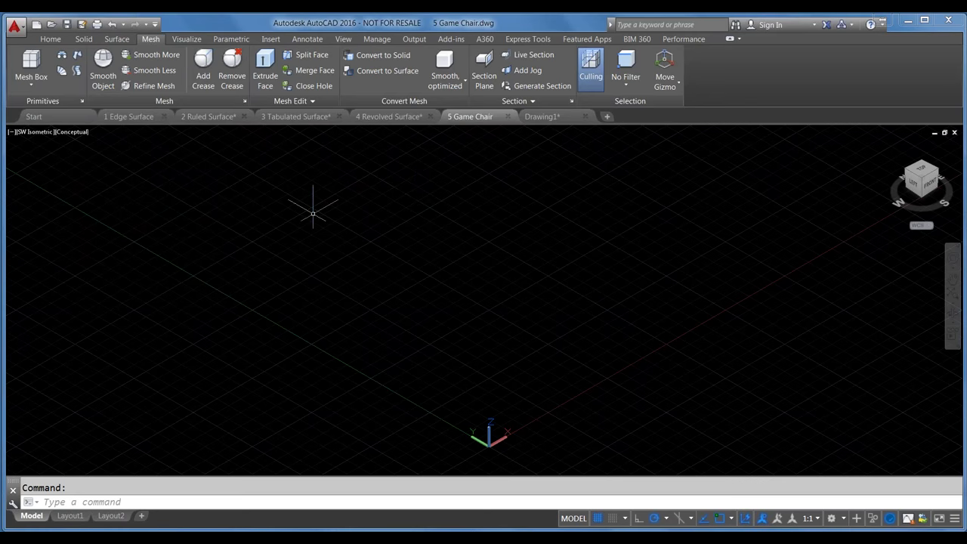
{"action": "left_click", "coordinate": [38, 91]}
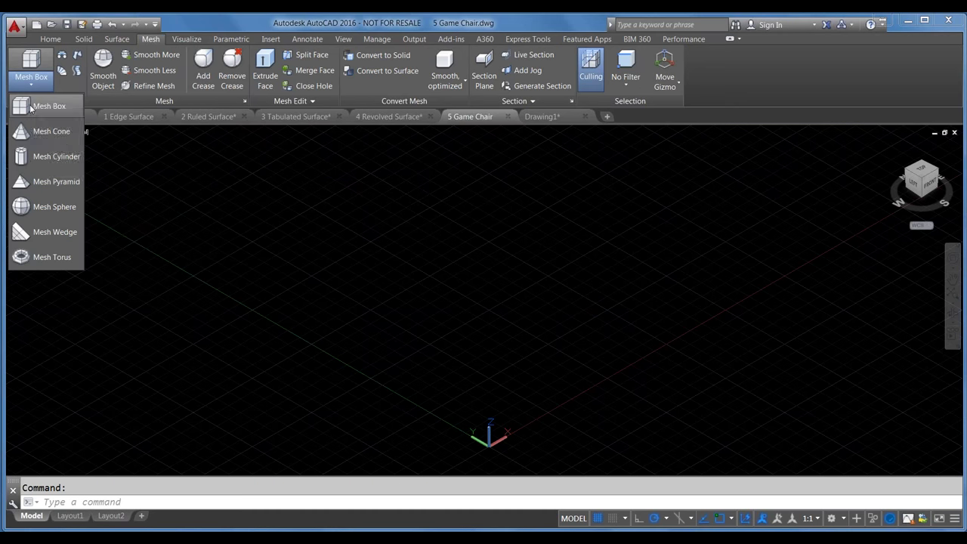
{"action": "left_click", "coordinate": [34, 107]}
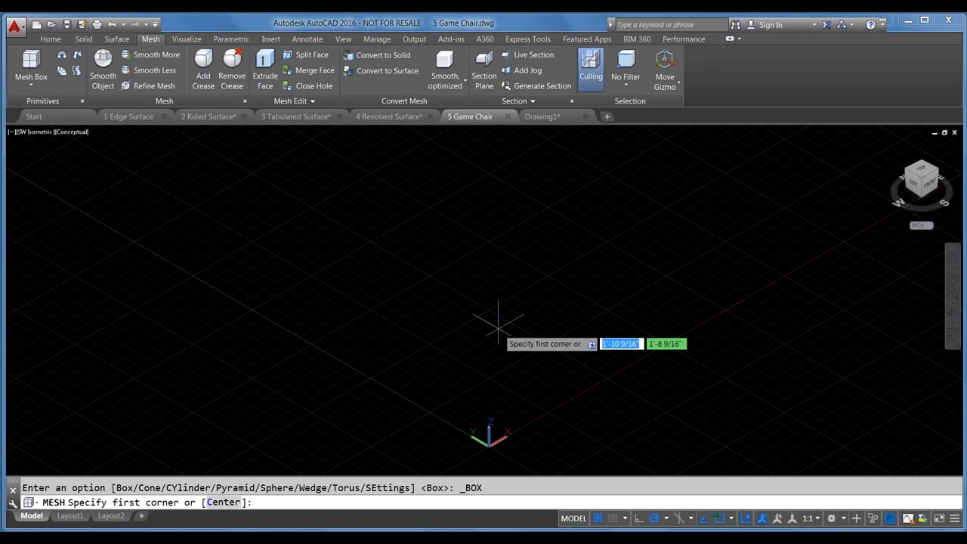
{"action": "type", "text": "0,0"}
{"action": "key", "text": "Return"}
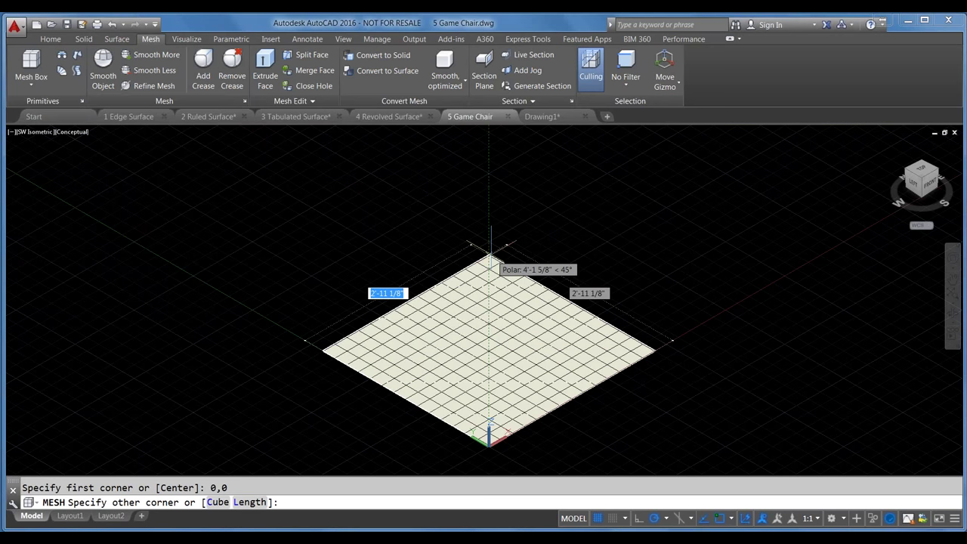
{"action": "type", "text": "l"}
{"action": "key", "text": "Return"}
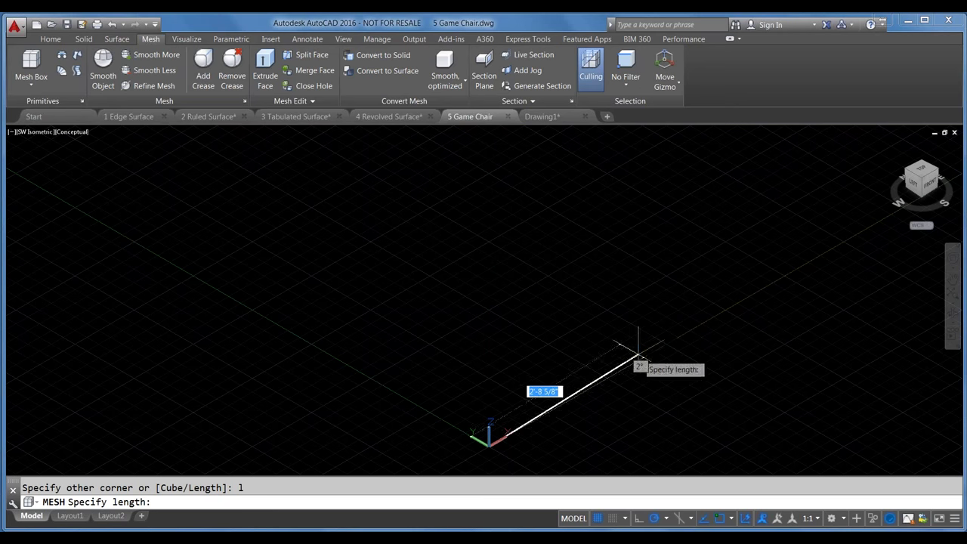
{"action": "type", "text": "1"}
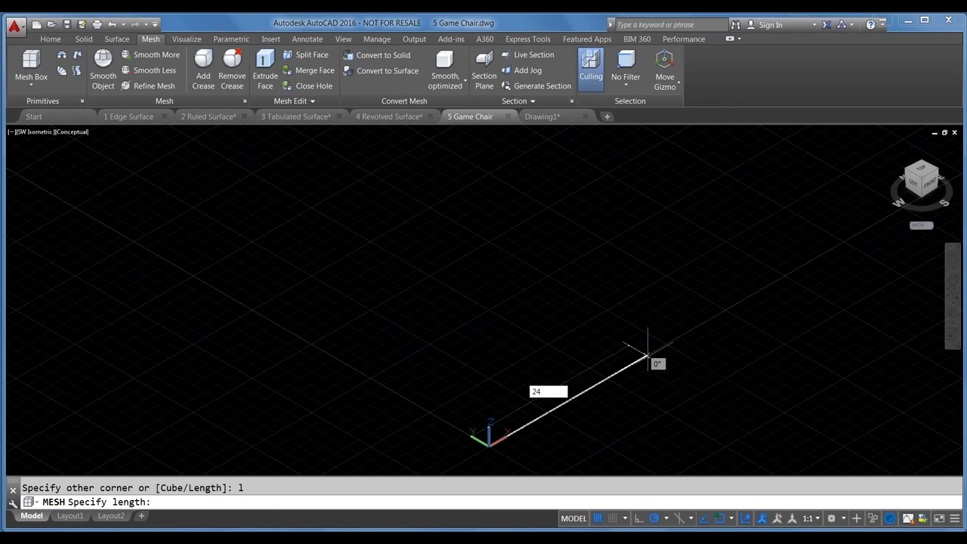
{"action": "type", "text": "24"}
{"action": "key", "text": "Return"}
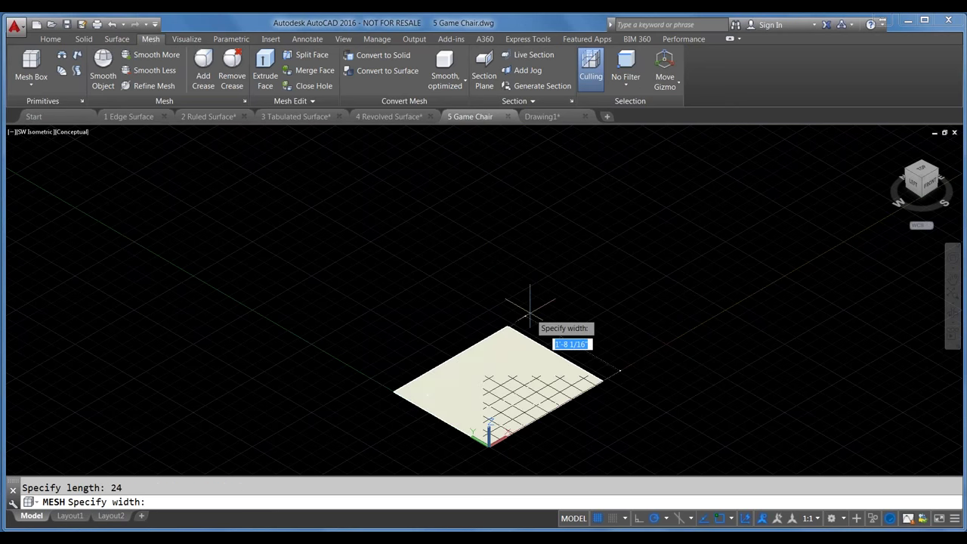
{"action": "type", "text": "18"}
{"action": "key", "text": "Return"}
{"action": "type", "text": "24"}
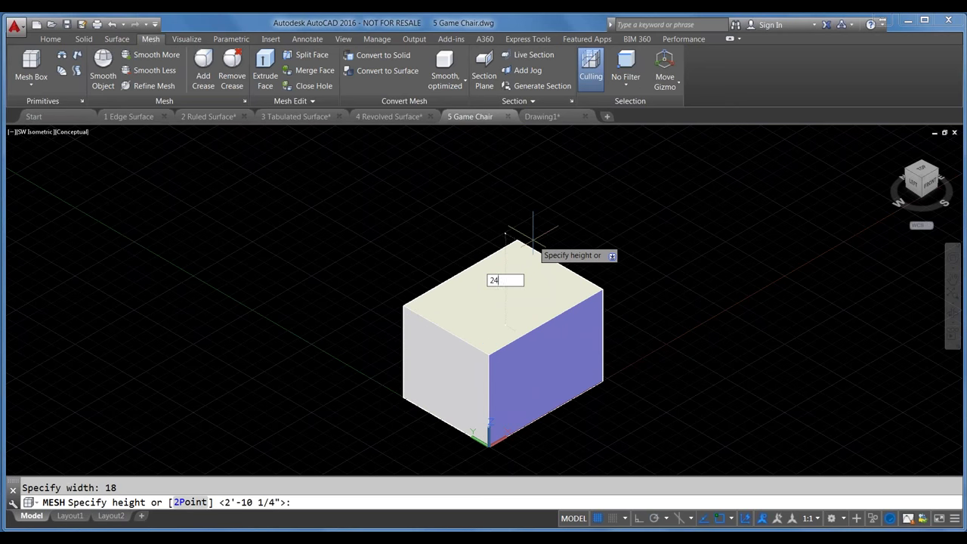
{"action": "key", "text": "Return"}
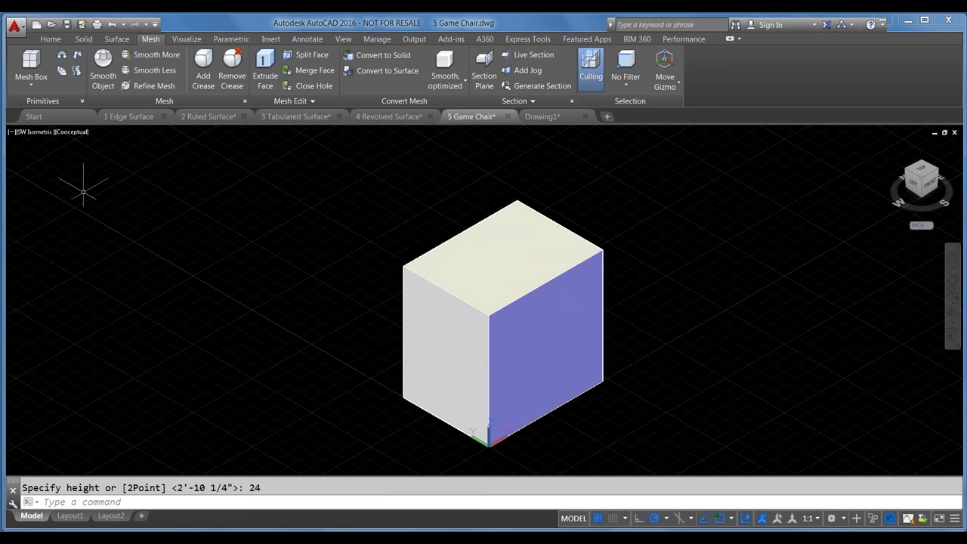
Step: Show the mesh box in the 2D Wireframe visual style and use the Face filter to select its upper front face at the far corner
{"action": "left_click", "coordinate": [71, 133]}
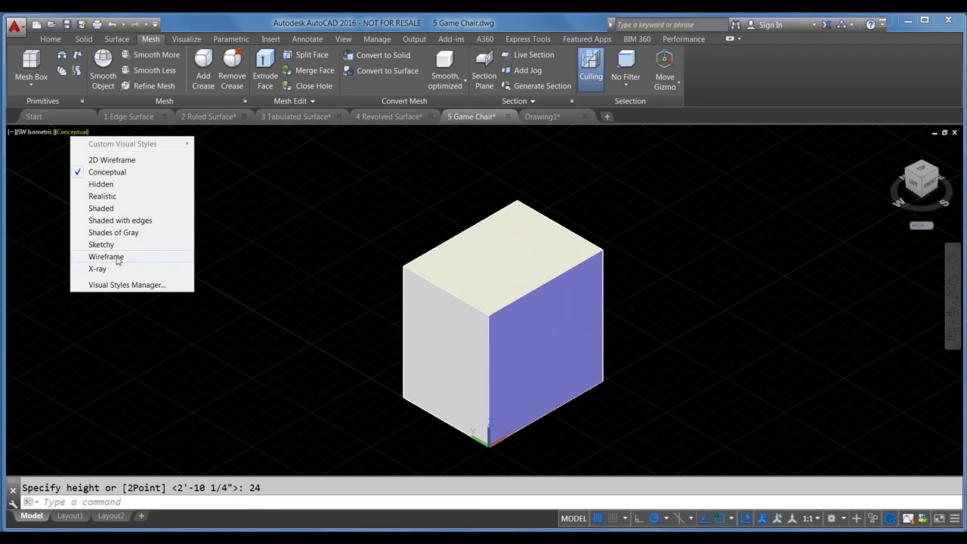
{"action": "left_click", "coordinate": [113, 160]}
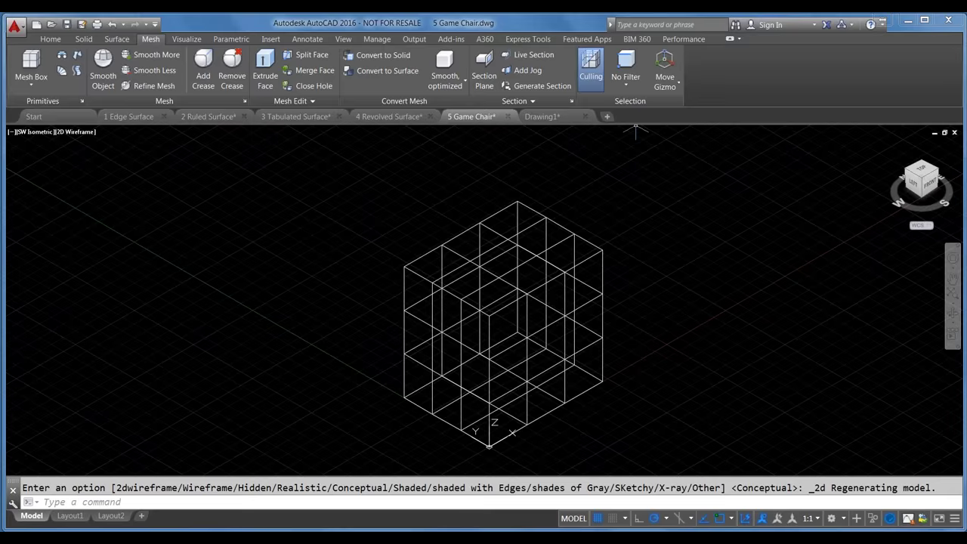
{"action": "left_click", "coordinate": [626, 80]}
{"action": "left_click", "coordinate": [649, 178]}
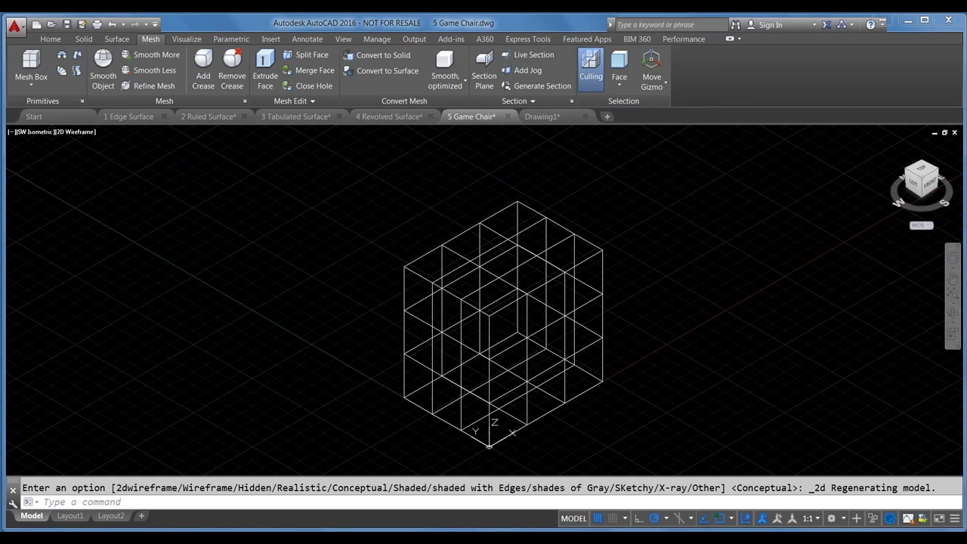
{"action": "left_click", "coordinate": [589, 271]}
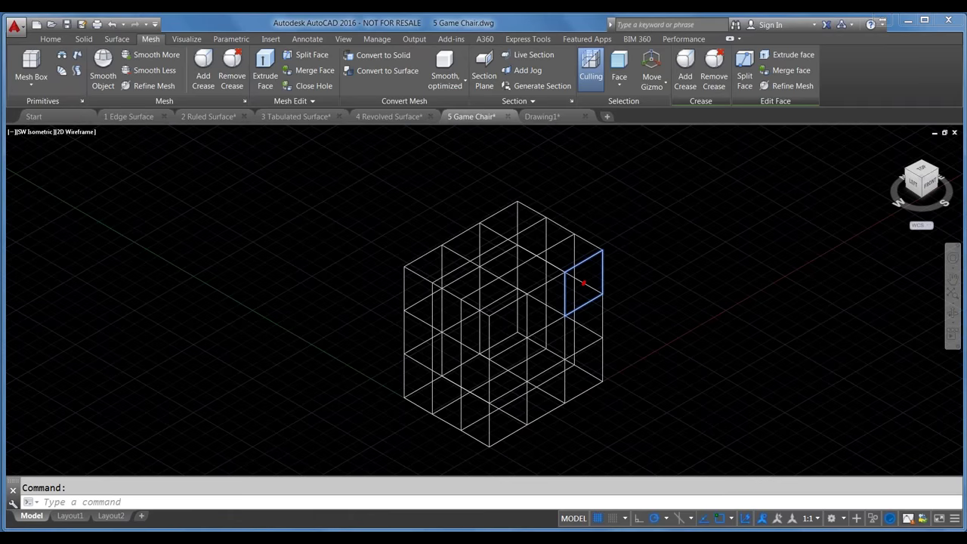
{"action": "scroll", "coordinate": [583, 284], "scroll_direction": "up", "scroll_amount": 4}
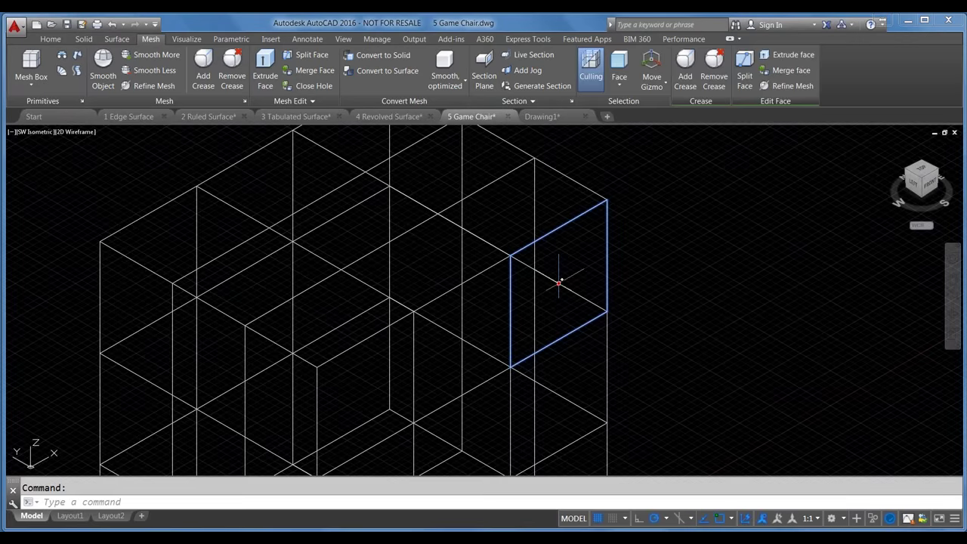
Step: Display the mesh box in the Conceptual and Wireframe visual styles, and finally in X-Ray
{"action": "left_click", "coordinate": [72, 131]}
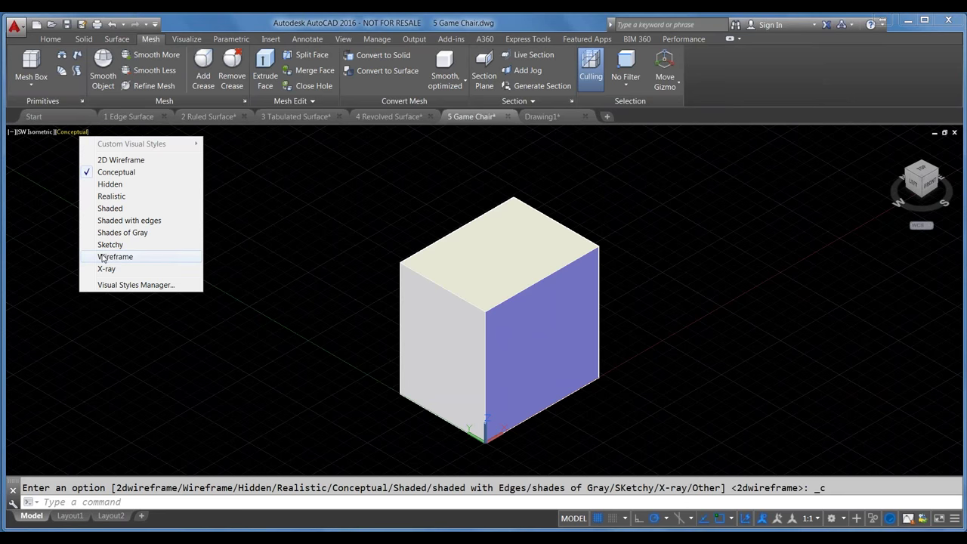
{"action": "left_click", "coordinate": [104, 257]}
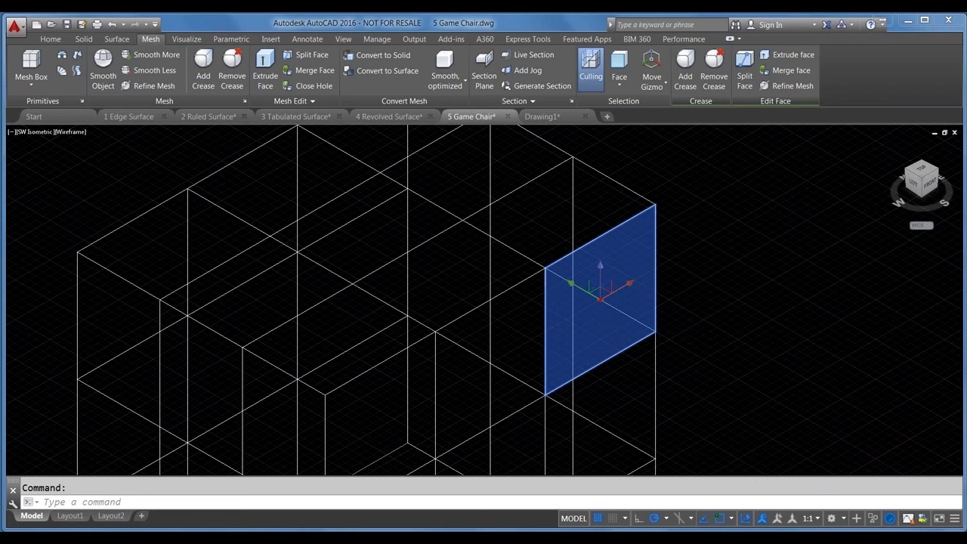
{"action": "scroll", "coordinate": [408, 144], "scroll_direction": "down", "scroll_amount": 2}
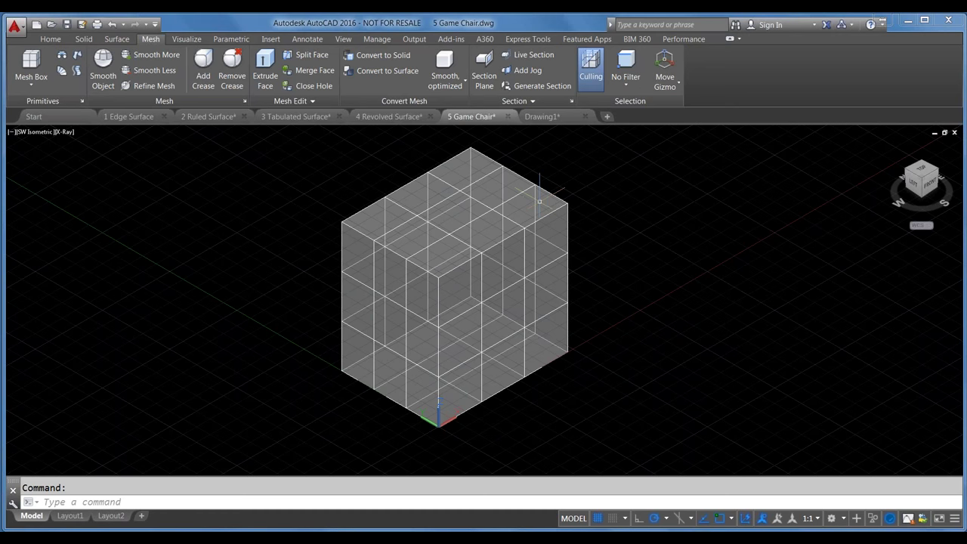
{"action": "left_click", "coordinate": [627, 83]}
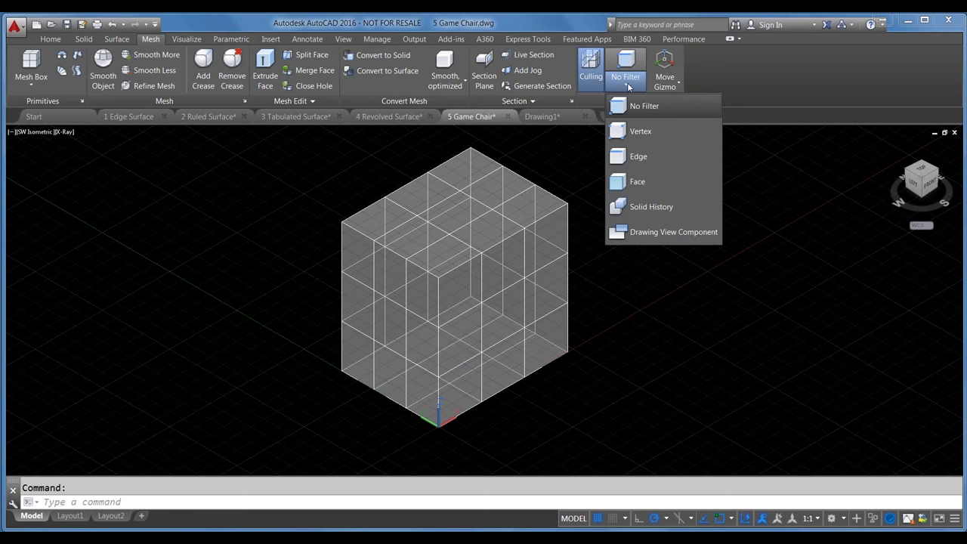
{"action": "left_click", "coordinate": [627, 85]}
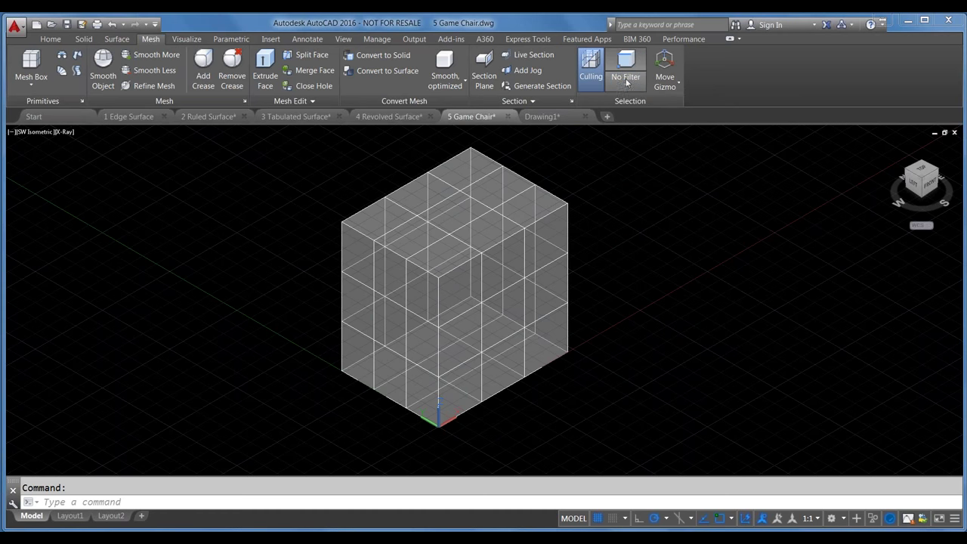
{"action": "left_click", "coordinate": [625, 83]}
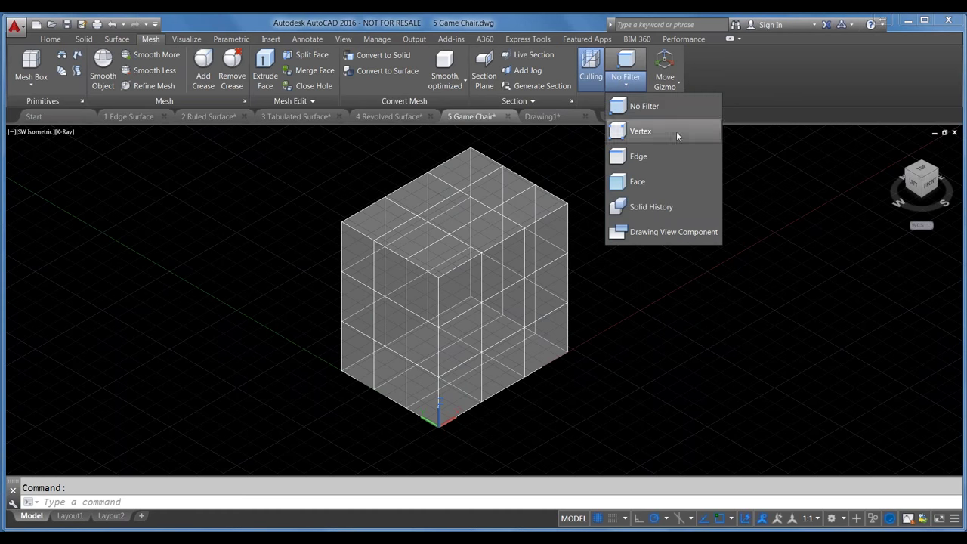
{"action": "left_click", "coordinate": [632, 89]}
{"action": "left_click", "coordinate": [632, 86]}
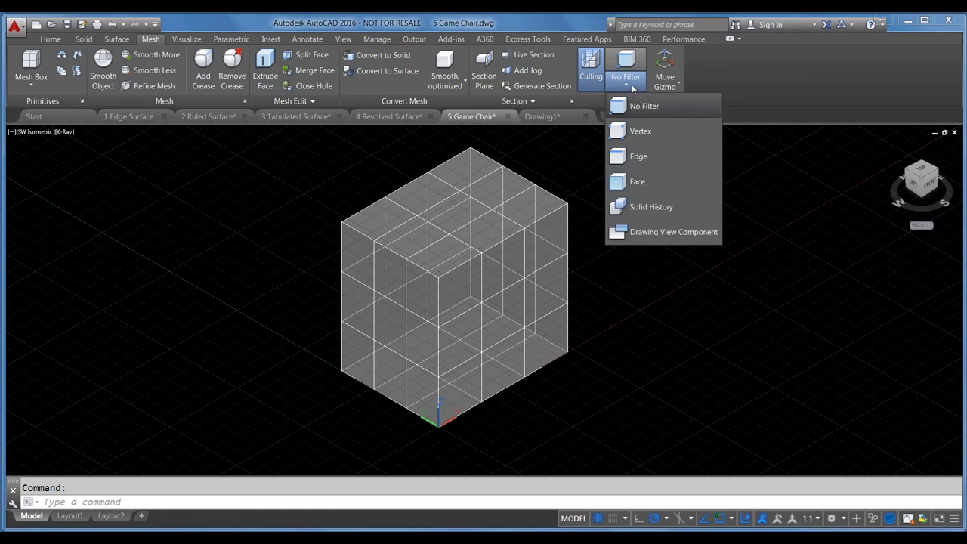
{"action": "left_click", "coordinate": [633, 105]}
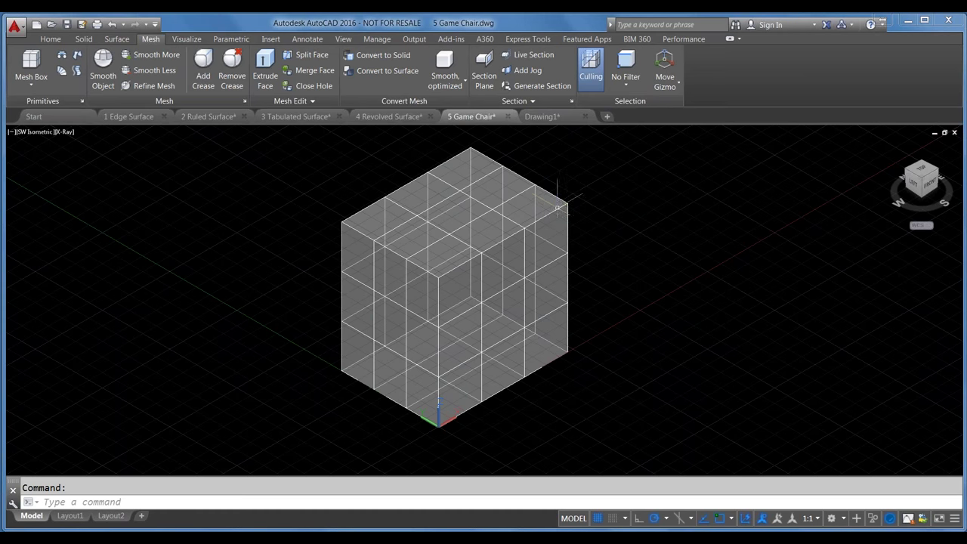
Step: Extrude the three top faces along the rear edge of the mesh box upward by 8 inches to form the backrest
{"action": "left_click", "coordinate": [477, 163], "text": "ctrl"}
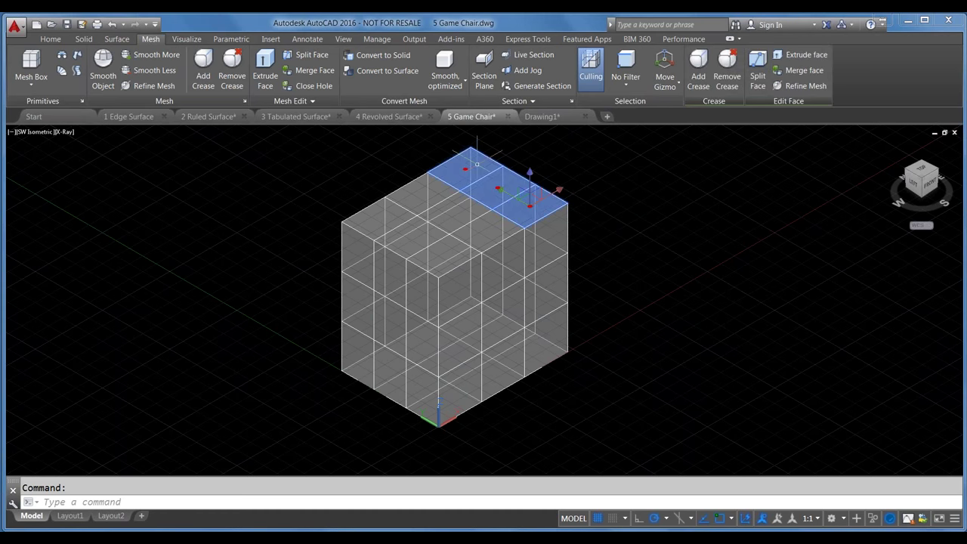
{"action": "left_click", "coordinate": [477, 164]}
{"action": "middle_click_drag", "start_coordinate": [453, 302], "coordinate": [478, 368]}
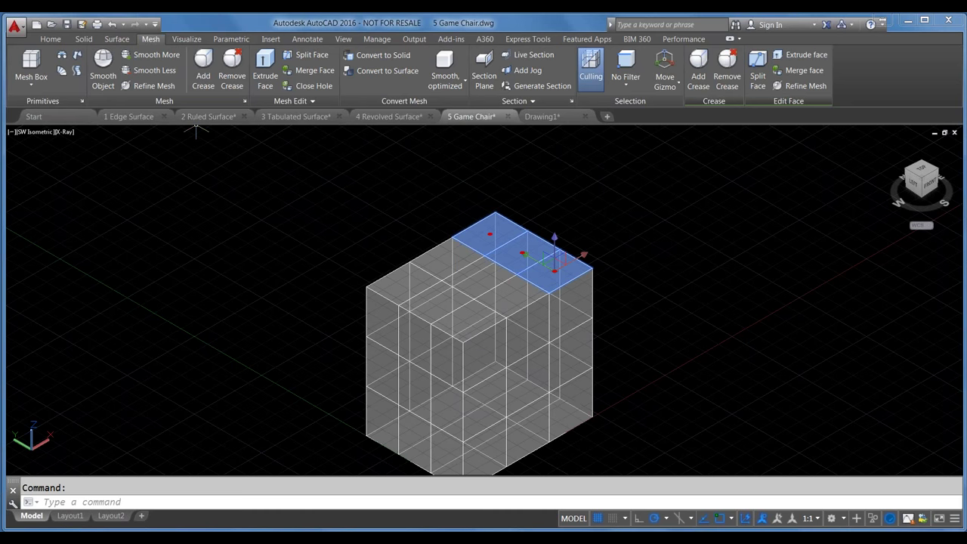
{"action": "left_click", "coordinate": [268, 64]}
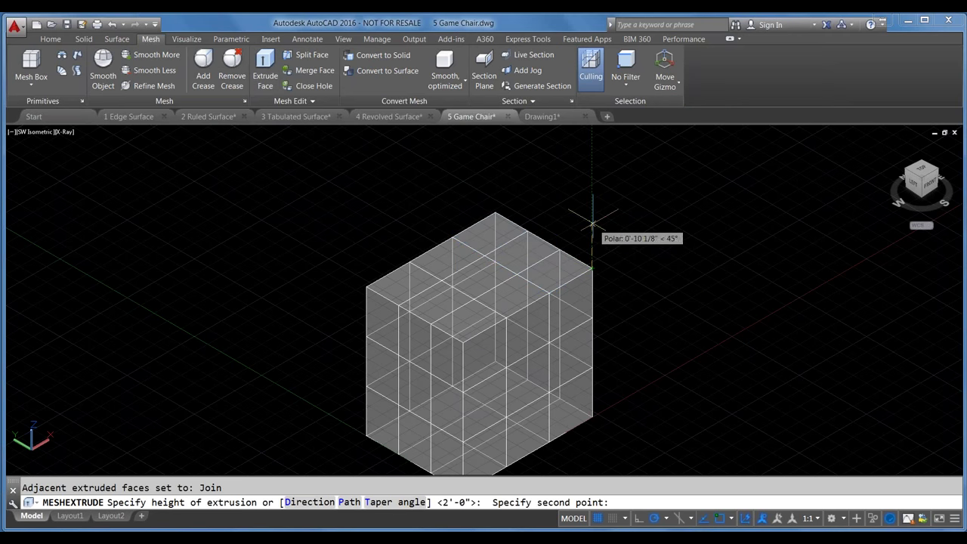
{"action": "type", "text": "8"}
{"action": "key", "text": "Return"}
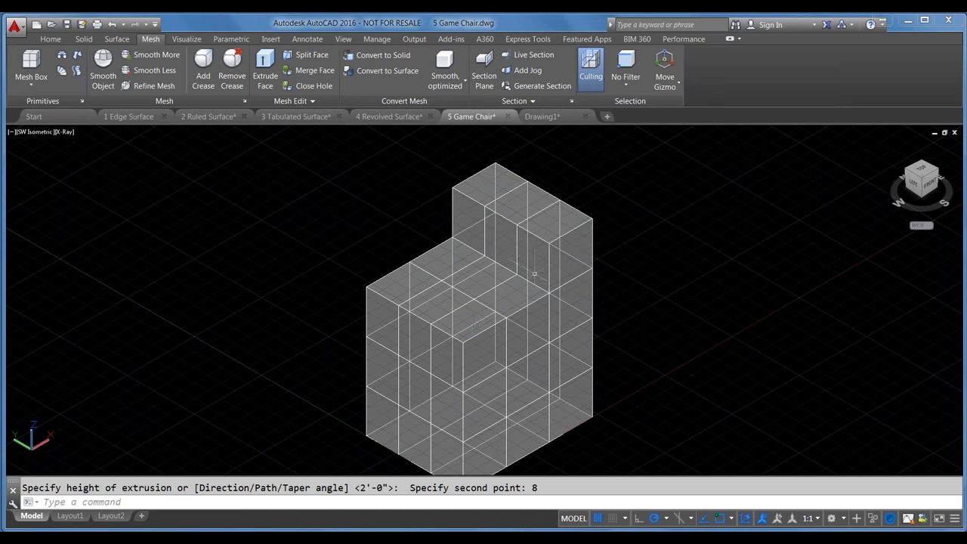
{"action": "left_click", "coordinate": [465, 336]}
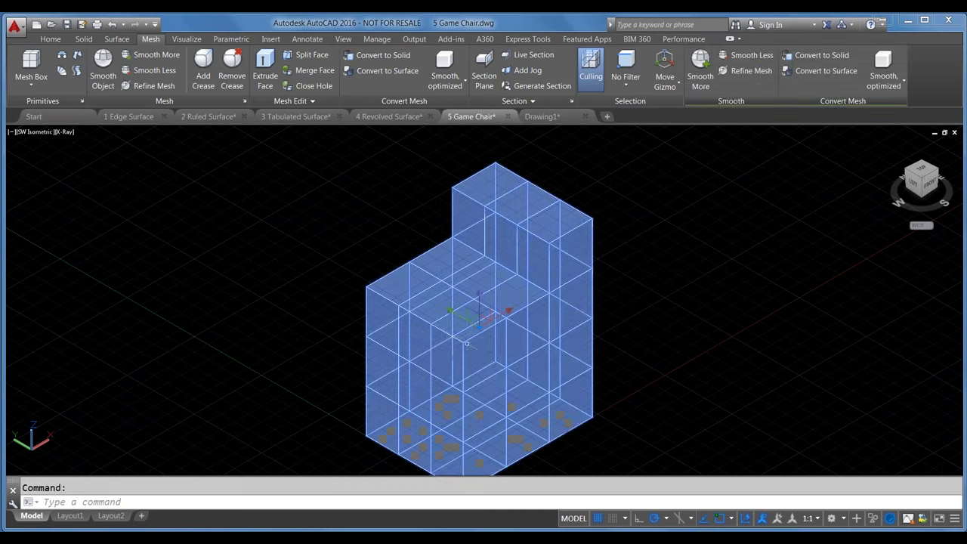
{"action": "key", "text": "Escape"}
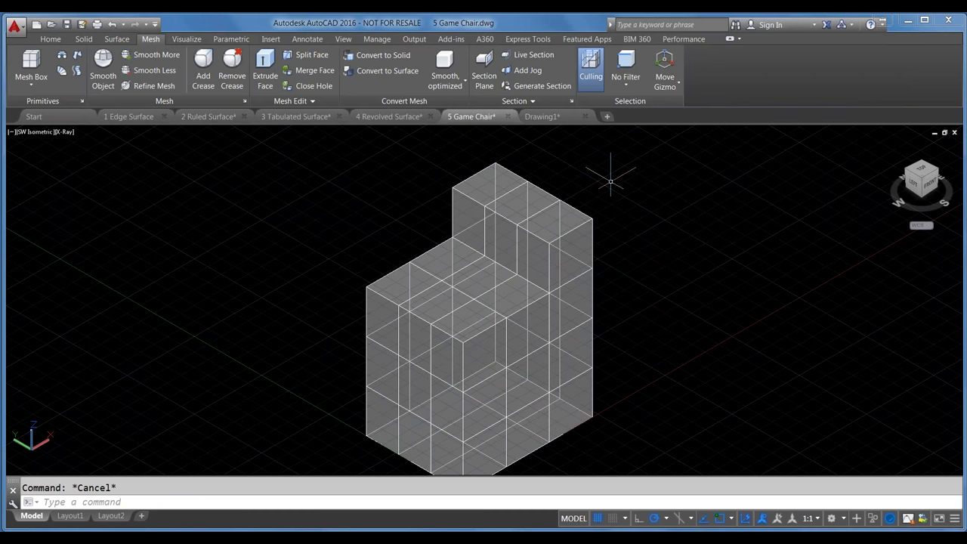
{"action": "left_click", "coordinate": [464, 318], "text": "ctrl"}
{"action": "left_click", "coordinate": [432, 308], "text": "ctrl"}
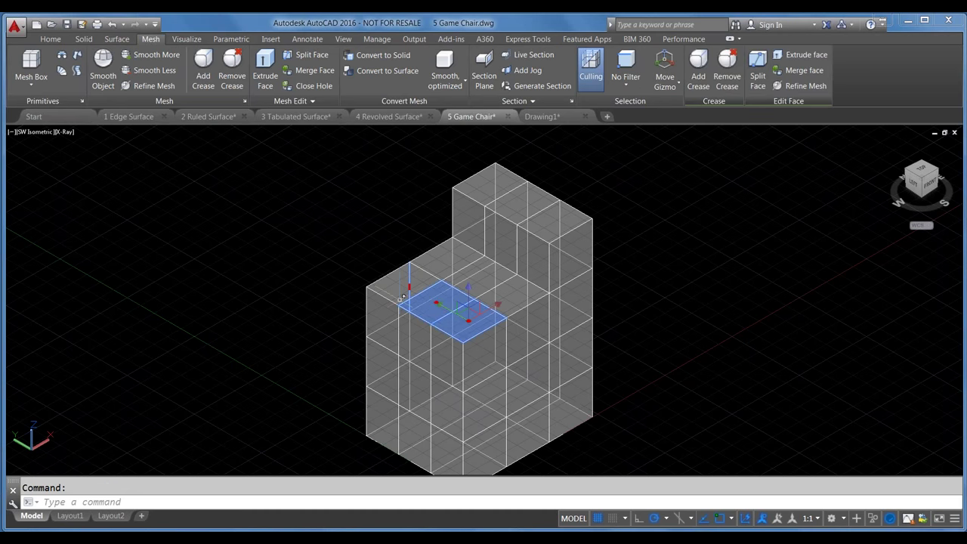
{"action": "scroll", "coordinate": [400, 300], "scroll_direction": "up", "scroll_amount": 2}
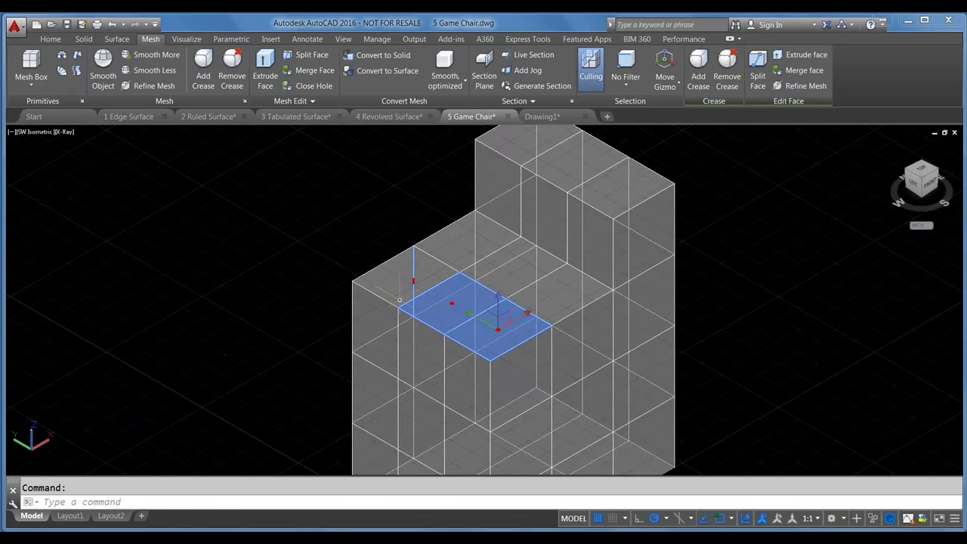
{"action": "scroll", "coordinate": [400, 300], "scroll_direction": "up", "scroll_amount": 2}
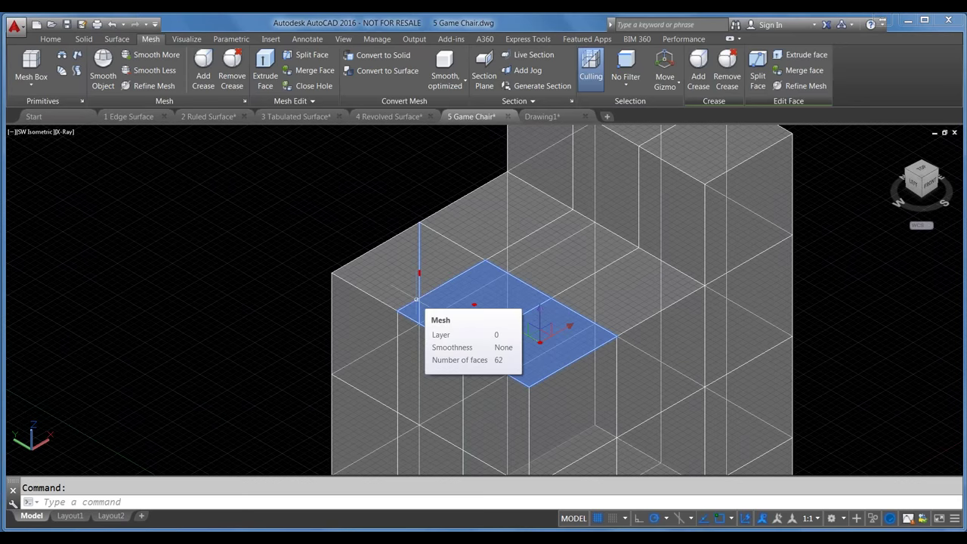
{"action": "scroll", "coordinate": [416, 300], "scroll_direction": "down", "scroll_amount": 2}
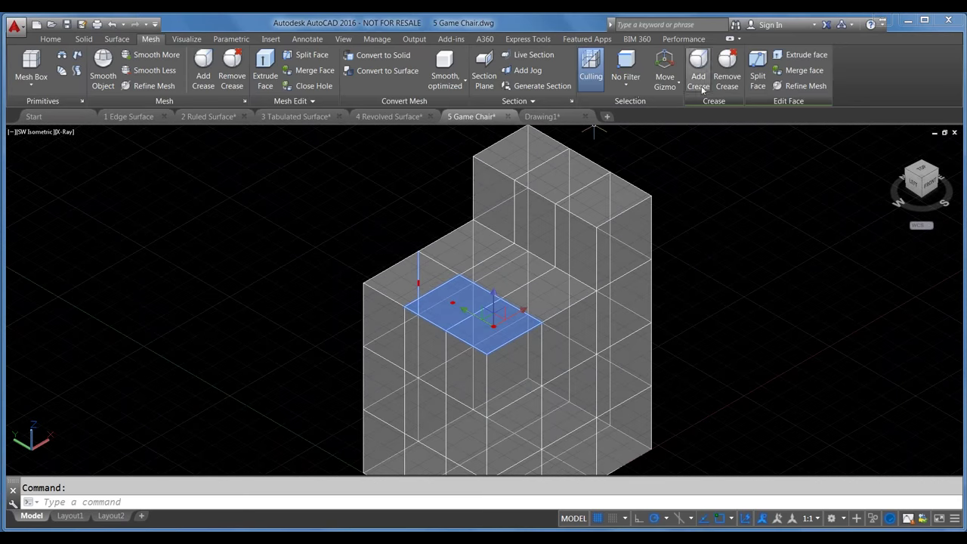
{"action": "key", "text": "Escape"}
Step: Using the Face selection filter, move the three front top faces of the mesh 8 inches down along the Z axis
{"action": "left_click", "coordinate": [632, 86]}
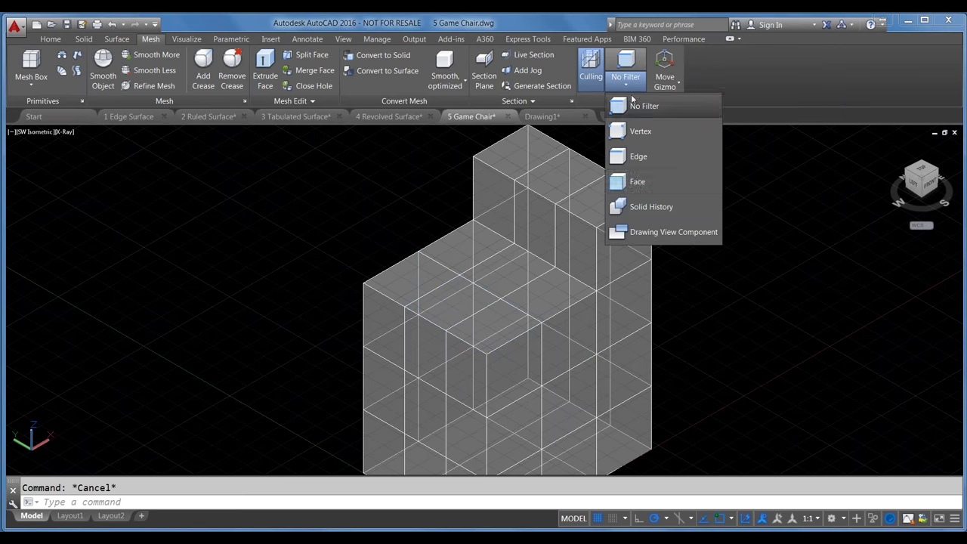
{"action": "left_click", "coordinate": [636, 182]}
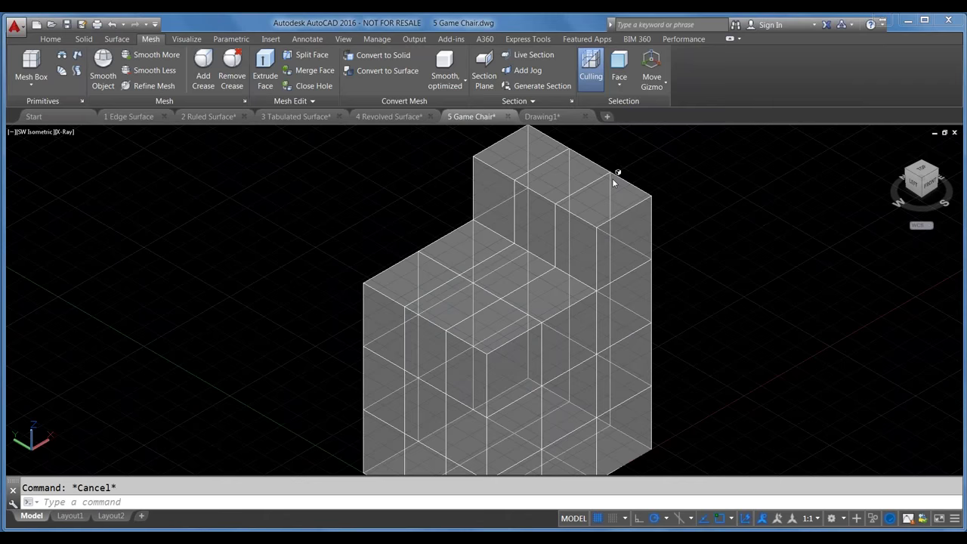
{"action": "left_click", "coordinate": [476, 287]}
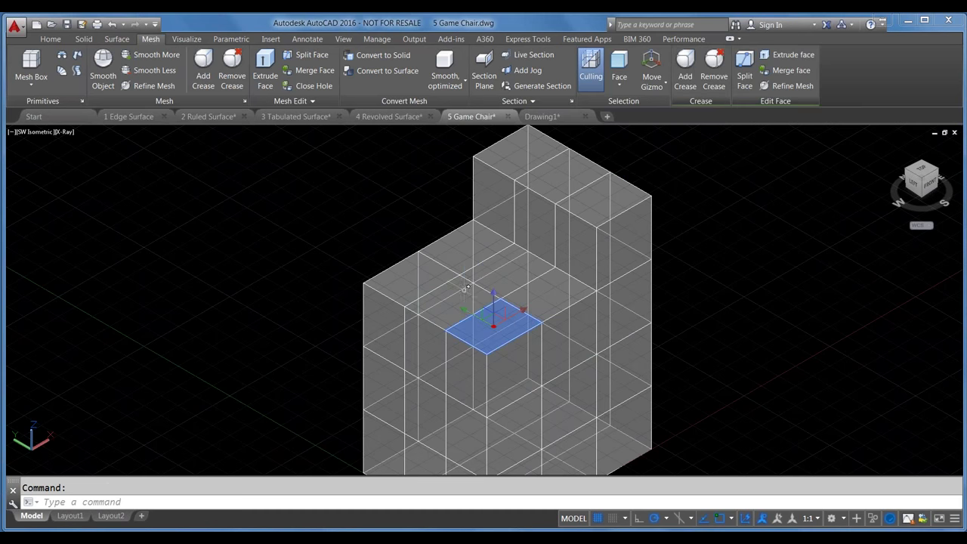
{"action": "left_click", "coordinate": [412, 277]}
{"action": "scroll", "coordinate": [412, 276], "scroll_direction": "up", "scroll_amount": 3}
{"action": "scroll", "coordinate": [423, 223], "scroll_direction": "down", "scroll_amount": 2}
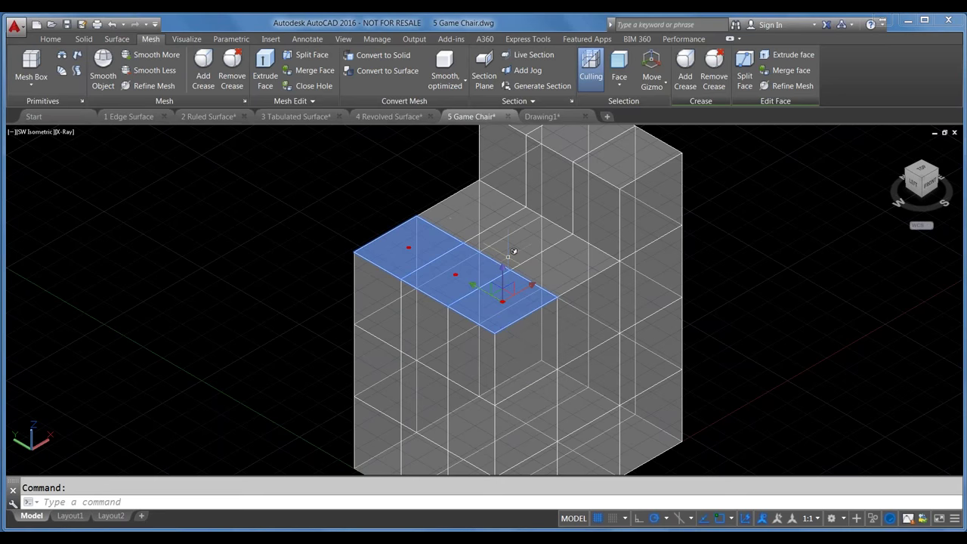
{"action": "middle_click_drag", "start_coordinate": [513, 251], "coordinate": [502, 278], "text": "shift"}
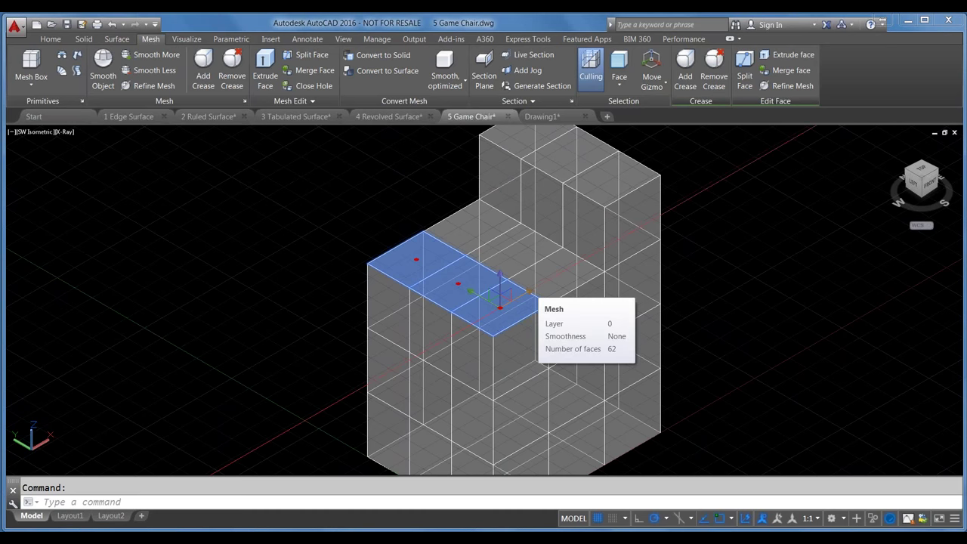
{"action": "left_click", "coordinate": [499, 277]}
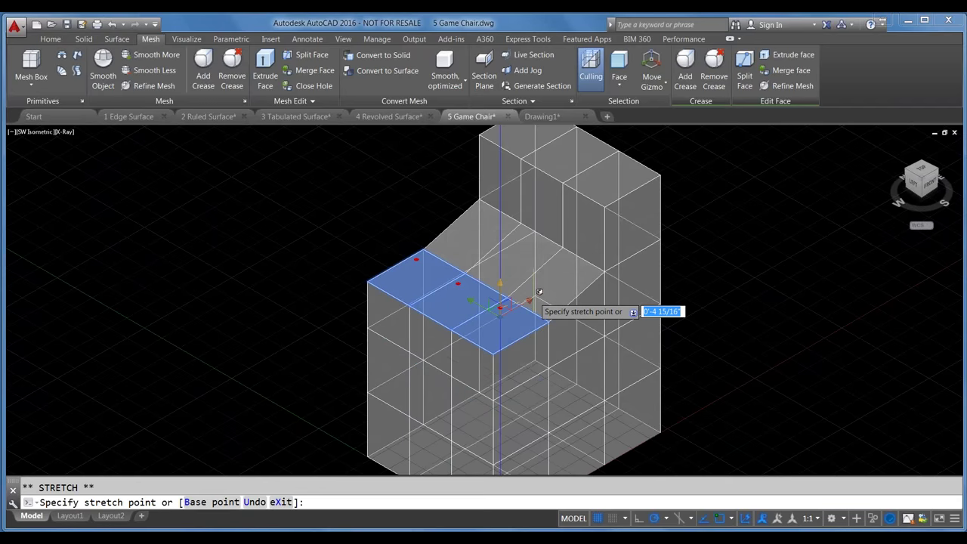
{"action": "type", "text": "8"}
{"action": "key", "text": "Return"}
{"action": "key", "text": "Escape"}
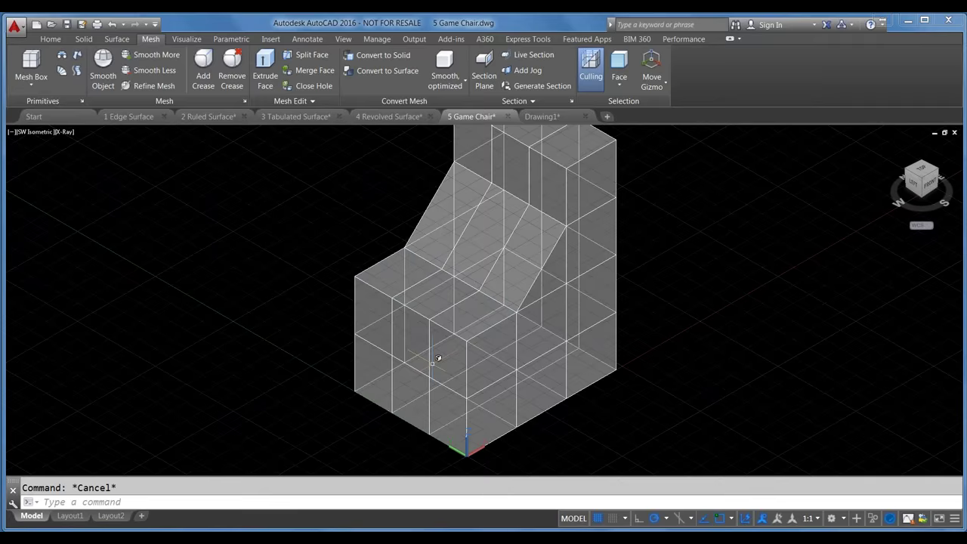